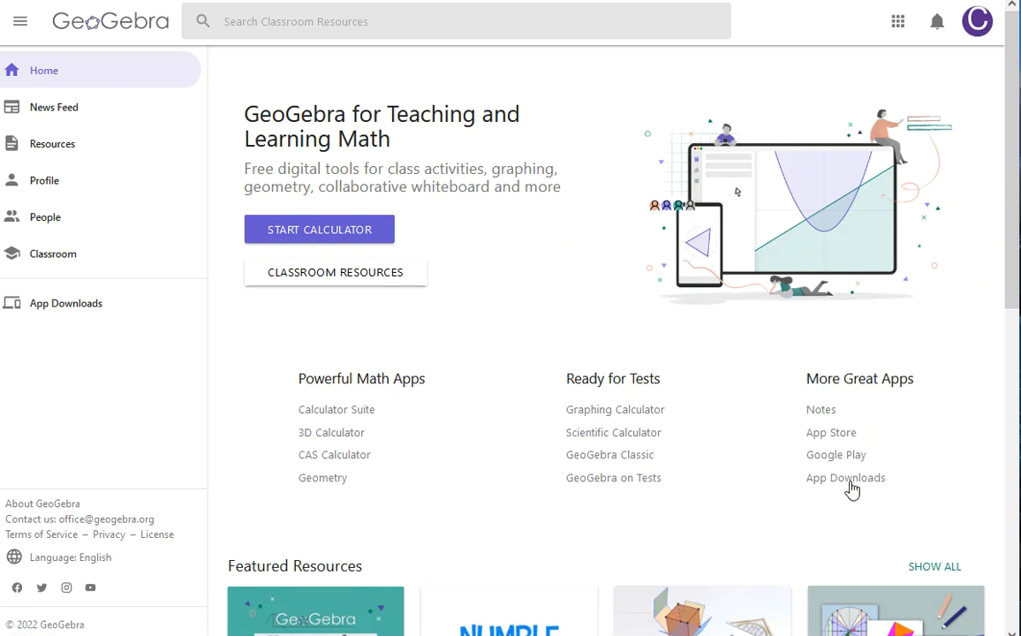
Step: Open the Geometry app and hide the axes
left_click(335, 483)
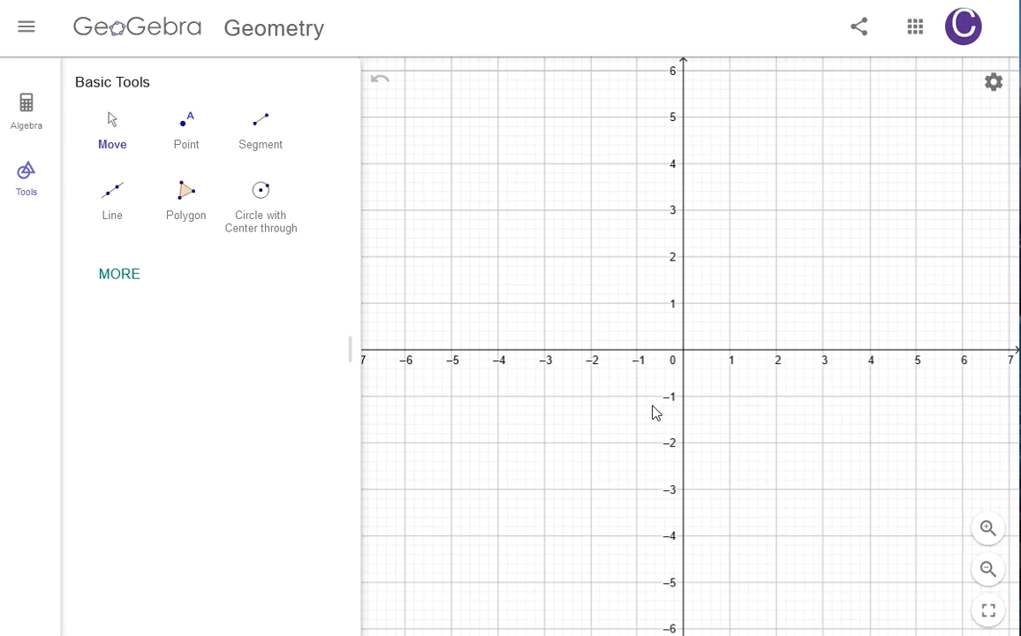
left_click(993, 84)
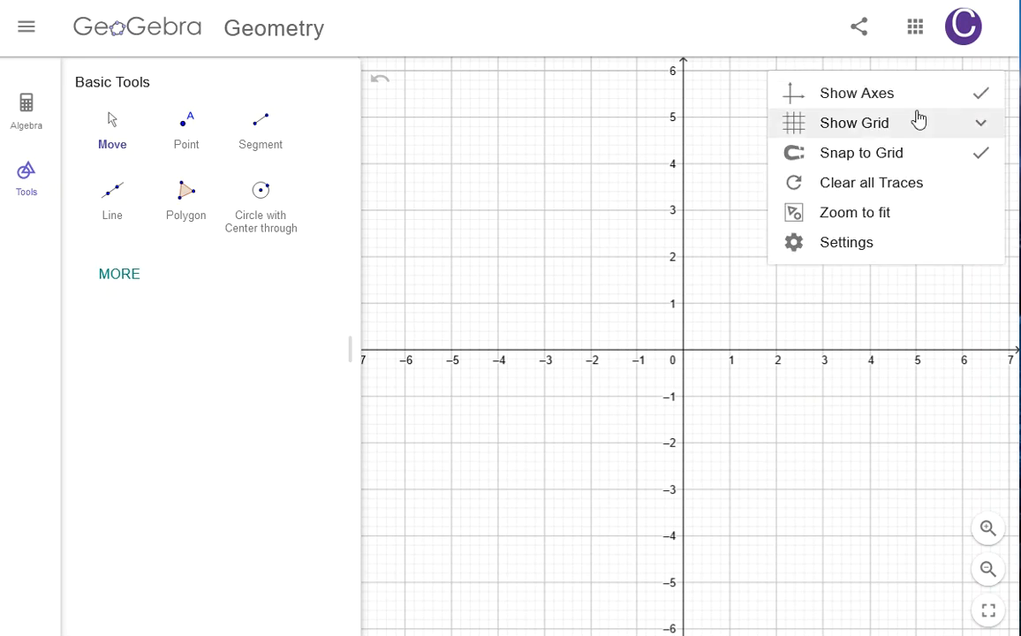
left_click(981, 101)
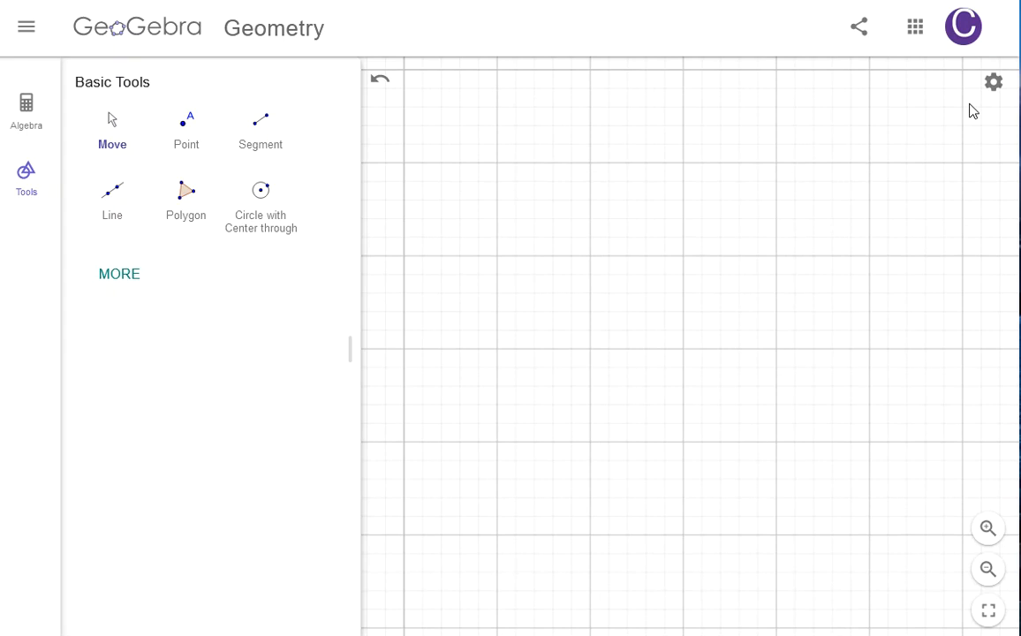
Step: Remove the grid from the graphics view by choosing No Grid
left_click(993, 84)
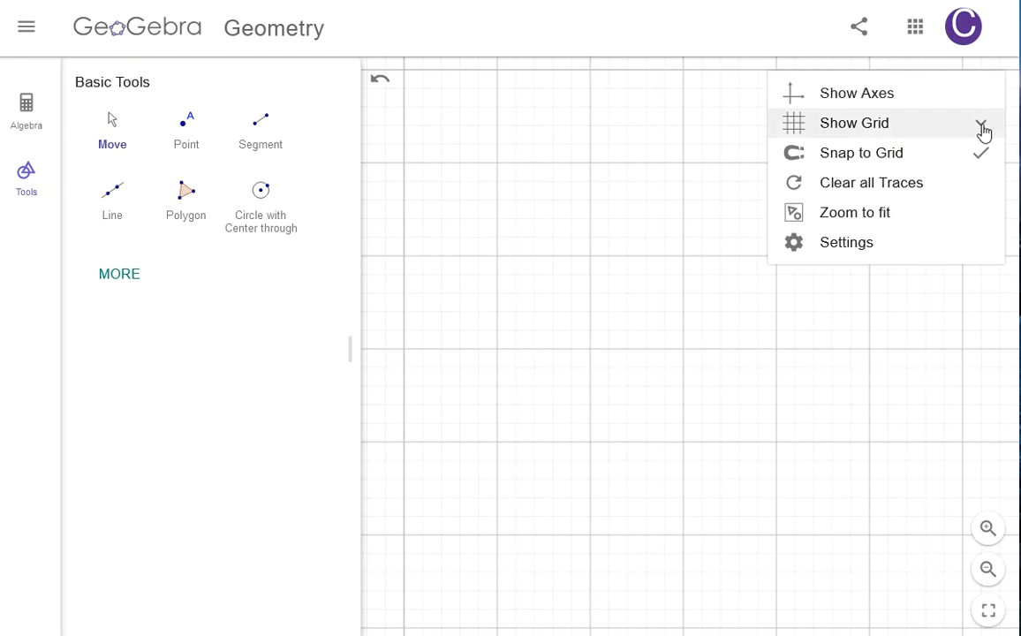
left_click(983, 128)
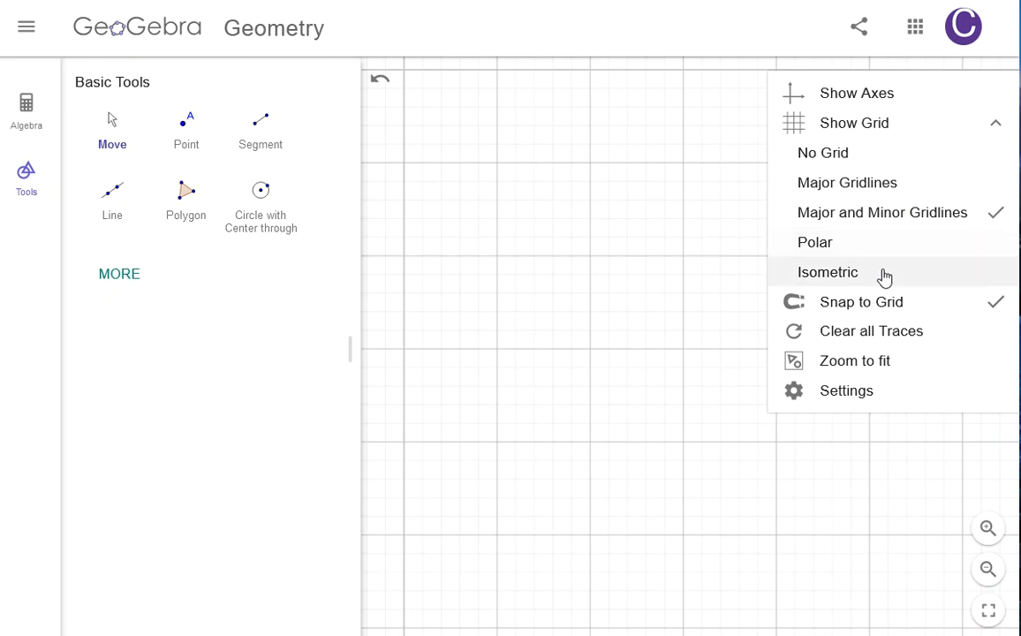
left_click(878, 159)
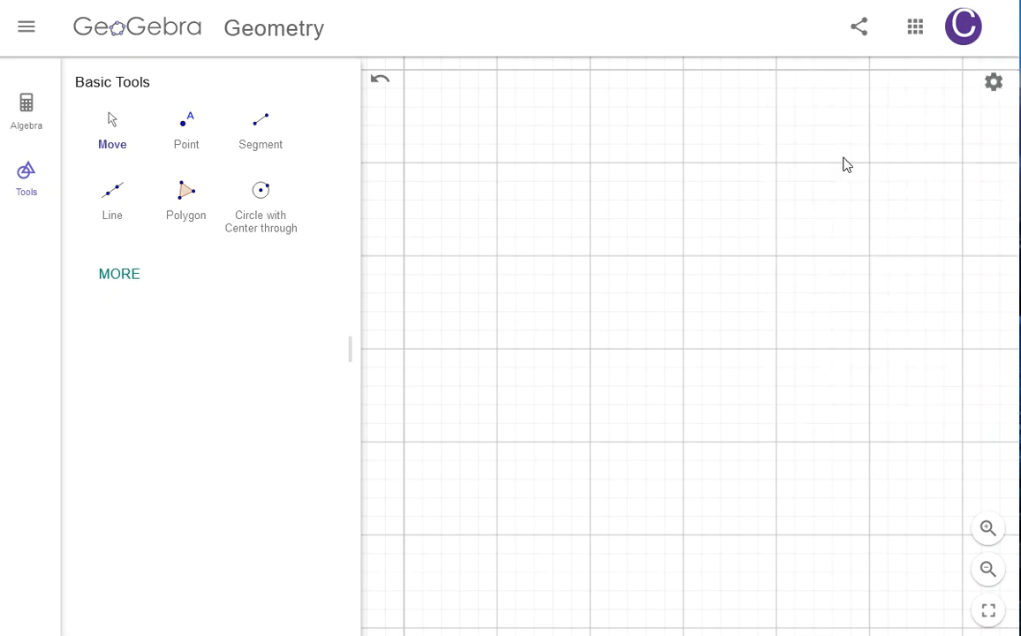
Step: Open the graphics view settings to review them, and close the settings panel
left_click(994, 85)
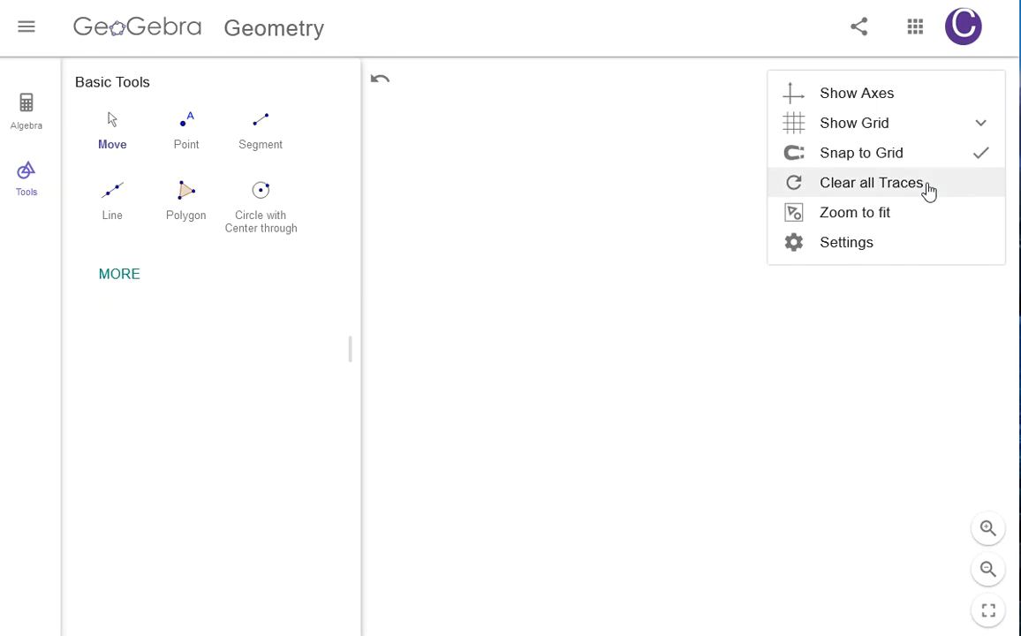
left_click(877, 250)
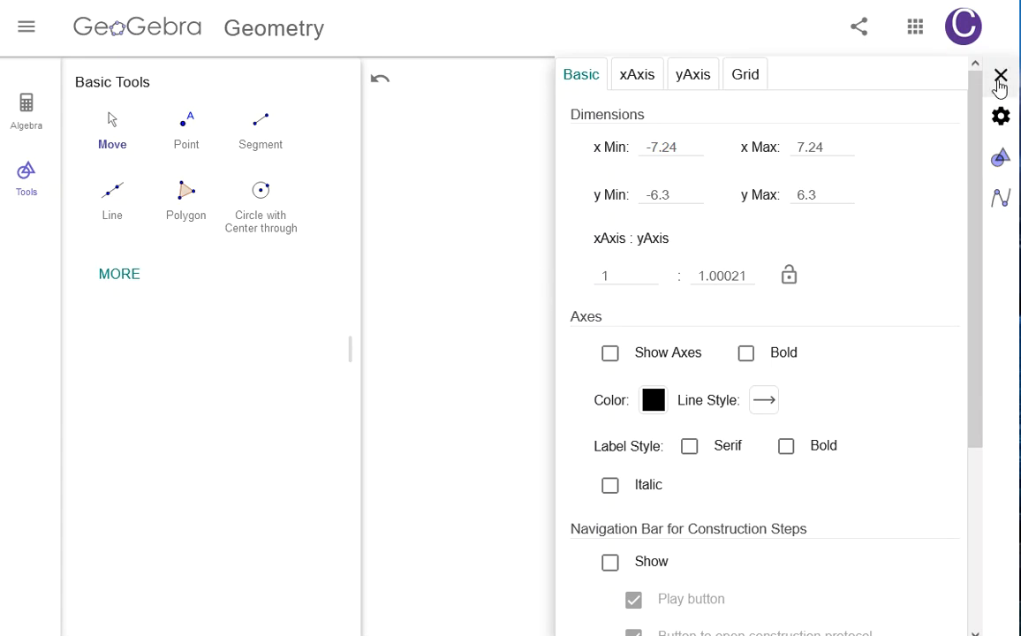
left_click(1001, 78)
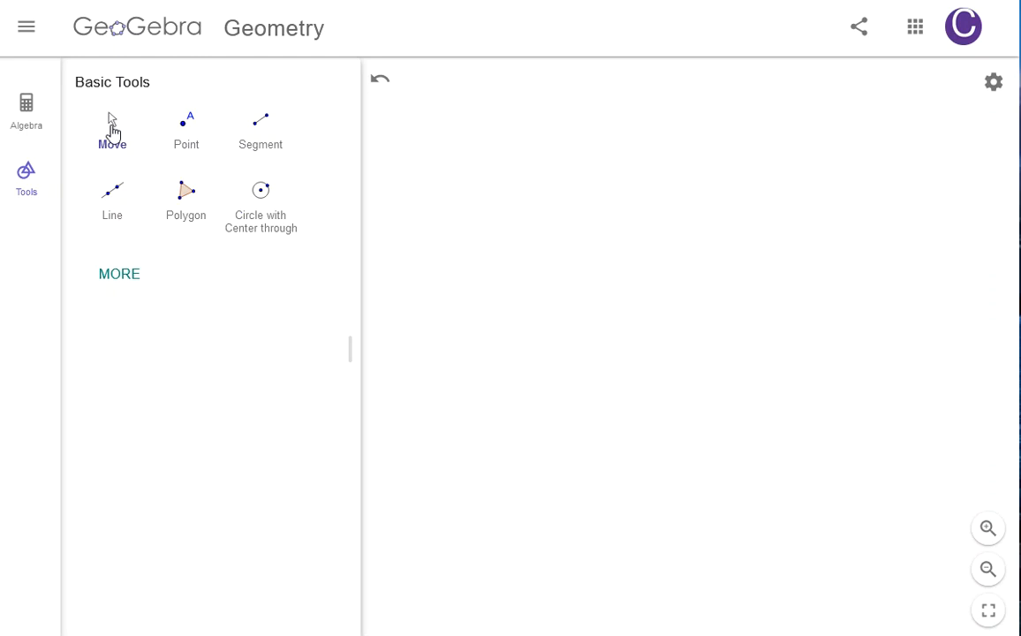
Step: Draw a segment AB rising from lower left to upper right with the Segment tool
left_click(260, 151)
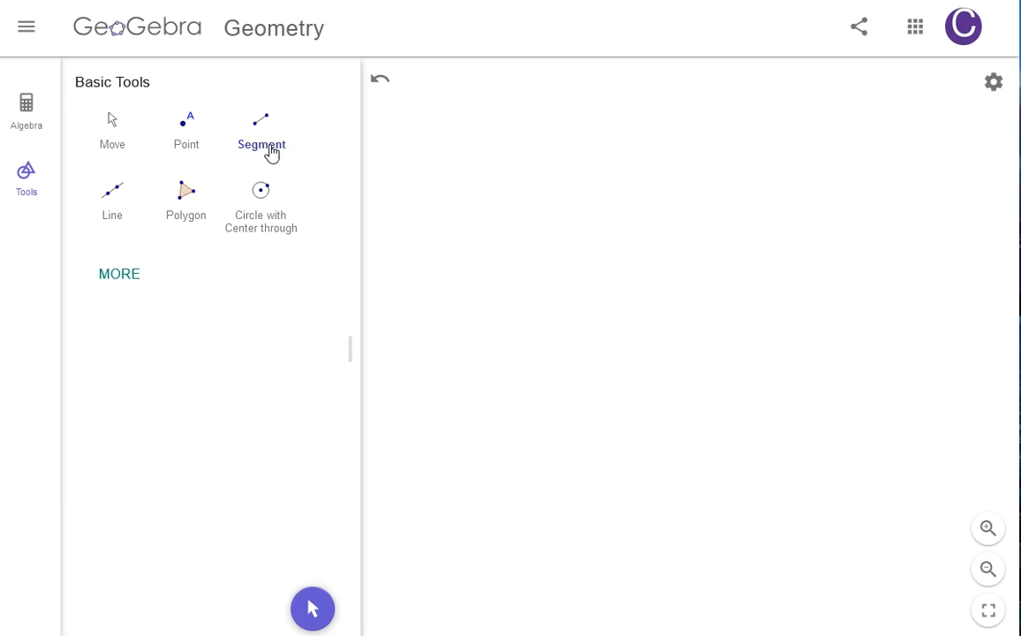
left_click(272, 154)
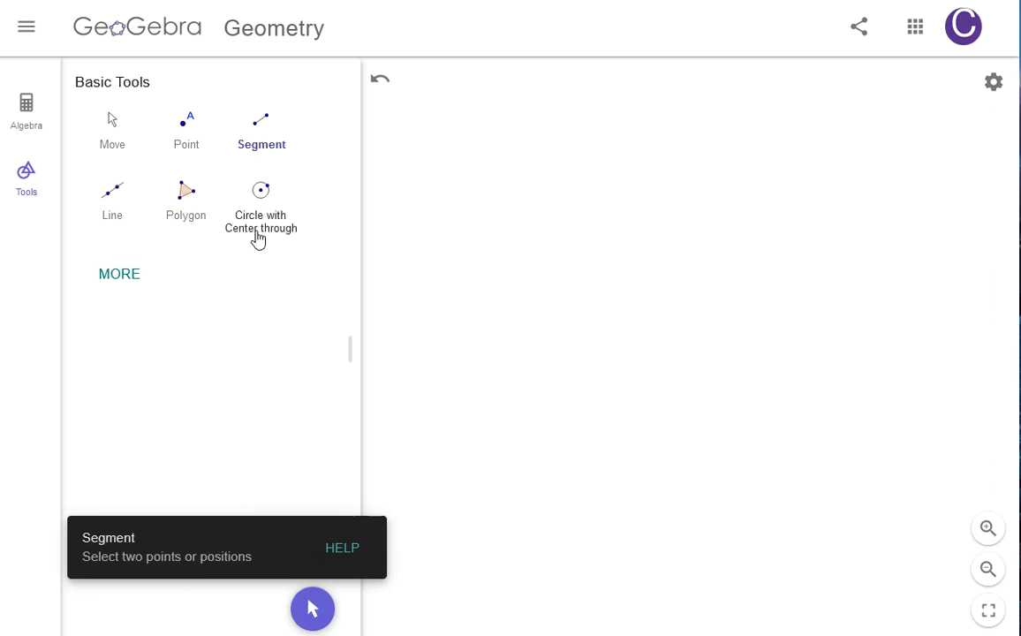
left_click(481, 335)
left_click(833, 170)
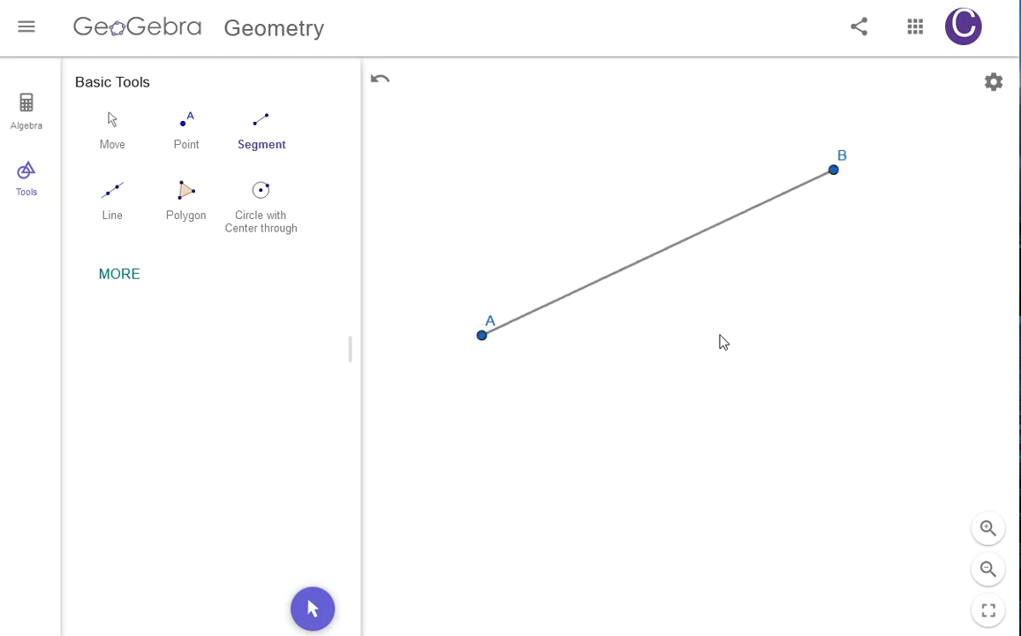
Step: Draw segments AC, CD and CE from a new point C above A
left_click(484, 337)
left_click(531, 148)
left_click(640, 407)
left_click(531, 147)
left_click(866, 345)
left_click(531, 147)
Step: Undo all the drawn segments to clear the canvas
left_click(106, 130)
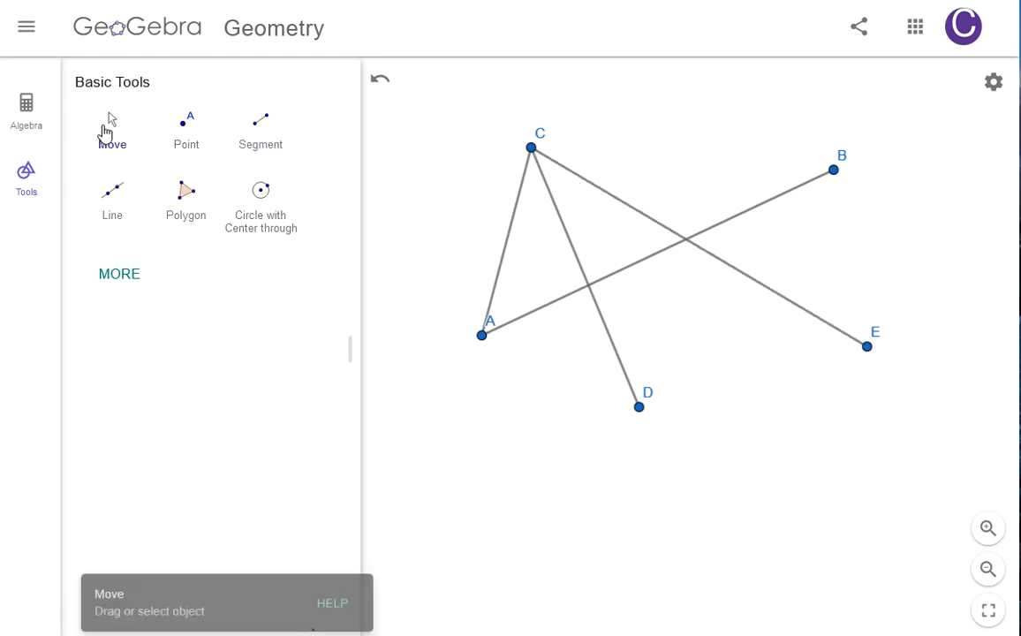
left_click_drag(543, 381, 570, 446)
left_click(382, 80)
left_click(382, 81)
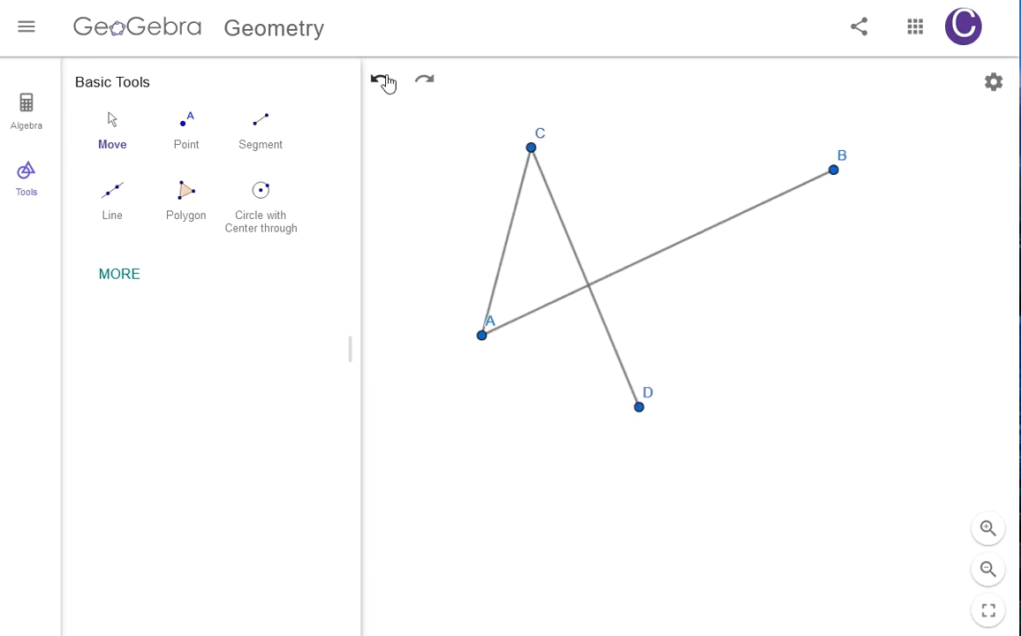
left_click(382, 81)
left_click(382, 81)
left_click(383, 81)
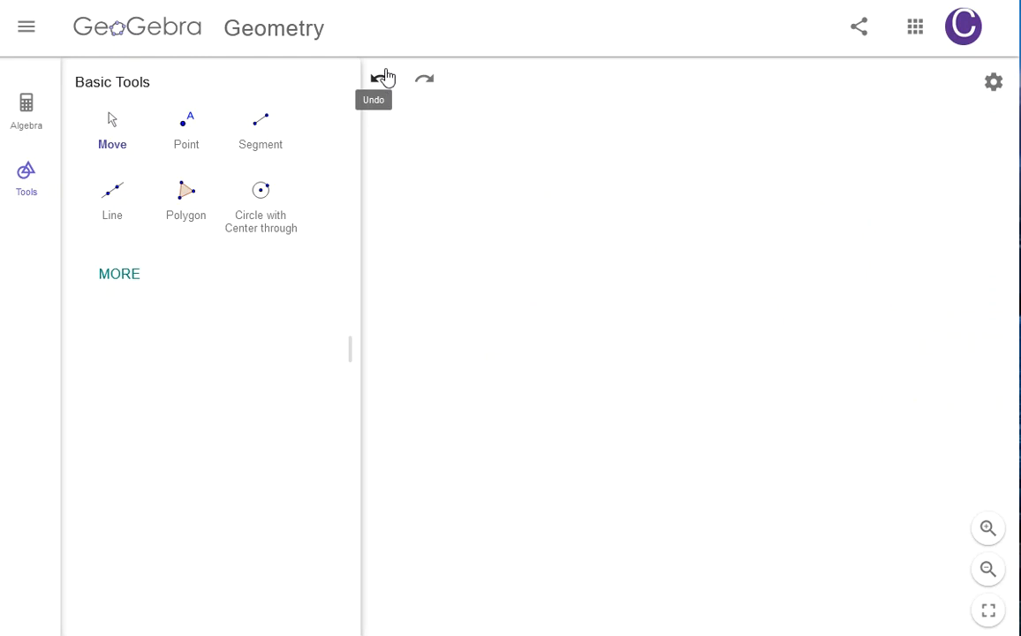
Step: Draw a pentagon ABCDE with the Polygon tool, closing it back at A
left_click(192, 223)
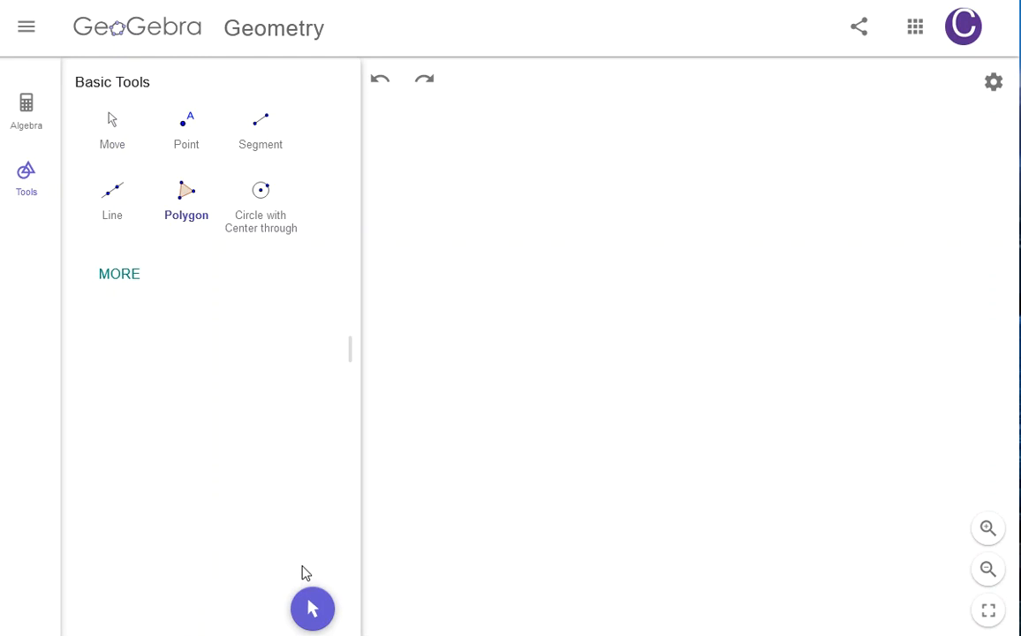
left_click(445, 363)
left_click(400, 145)
left_click(672, 116)
left_click(910, 297)
left_click(742, 465)
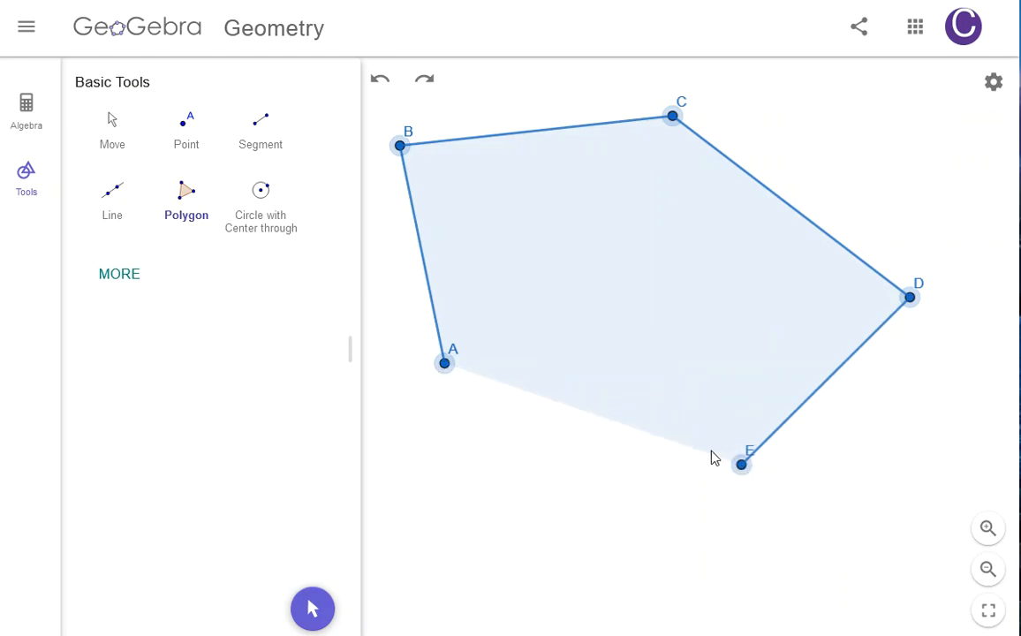
left_click(446, 365)
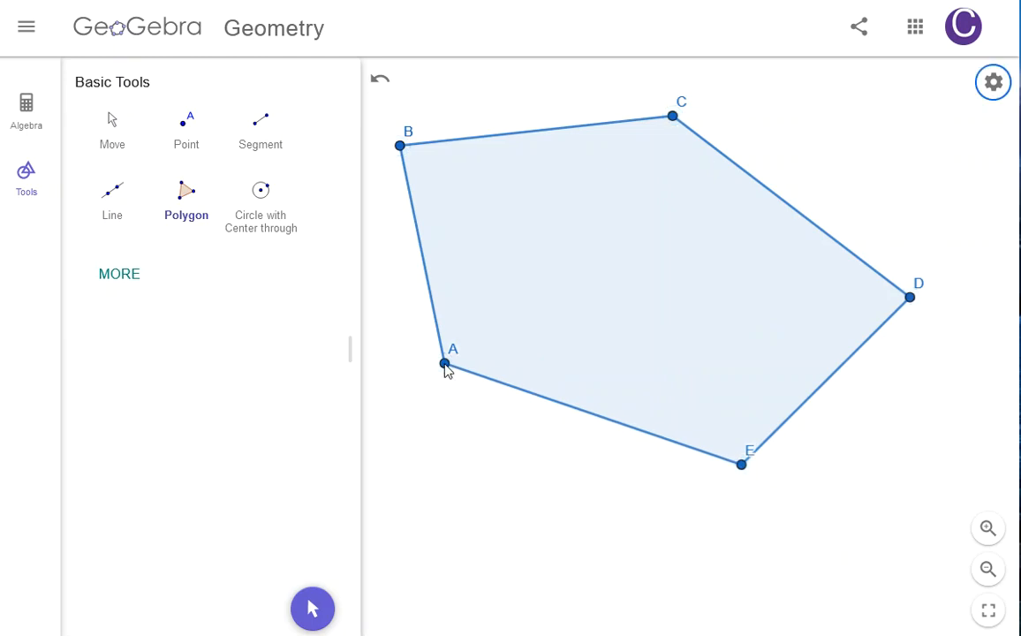
Step: Move the whole pentagon and drag vertices E and B to new positions
left_click(104, 126)
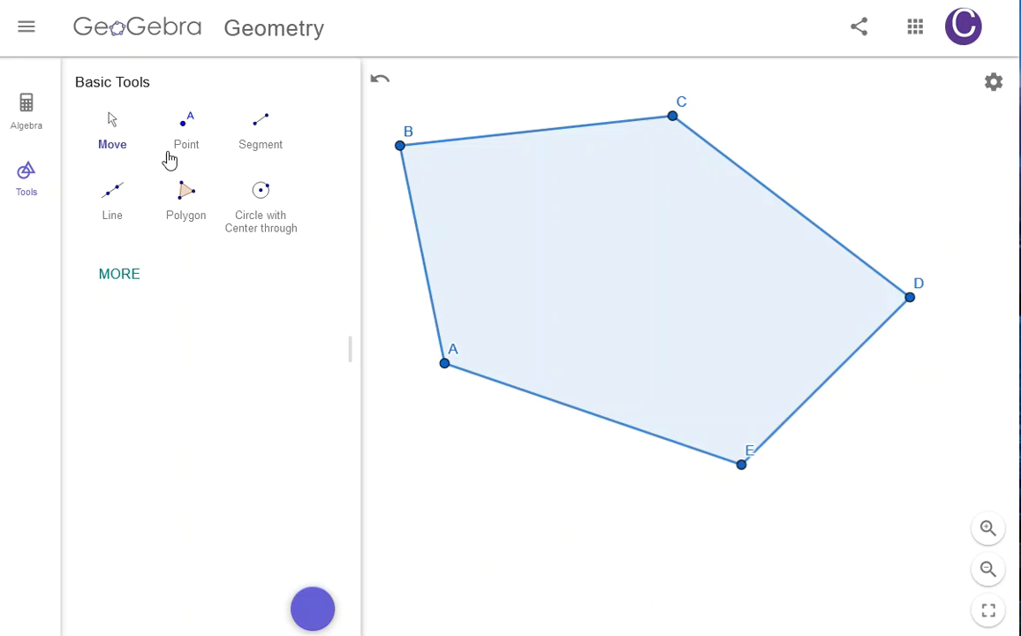
left_click_drag(627, 255, 661, 312)
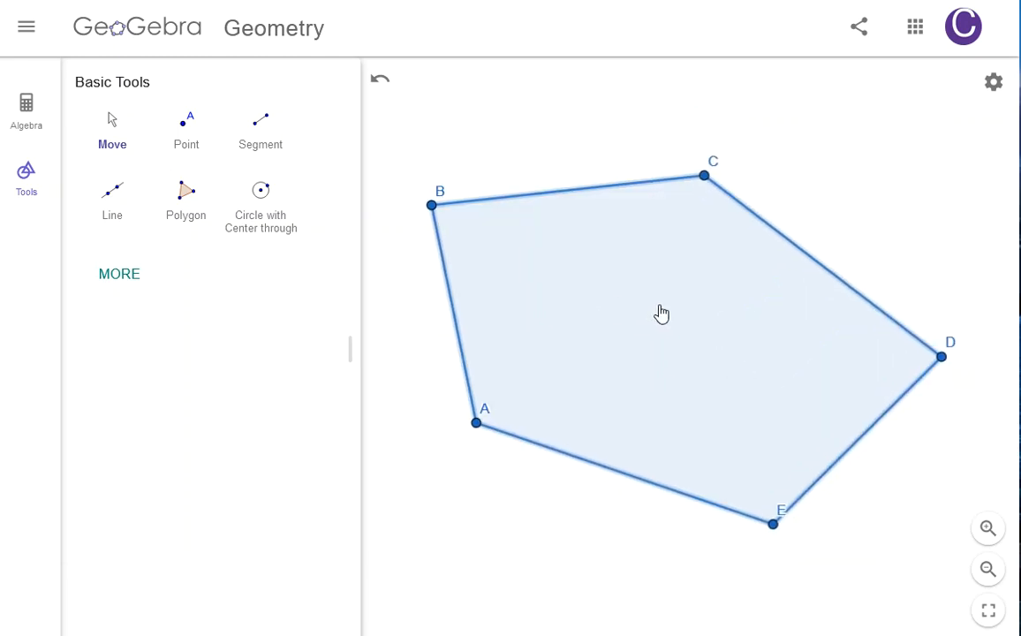
left_click_drag(762, 506, 657, 374)
left_click_drag(698, 434, 717, 498)
left_click_drag(438, 206, 524, 190)
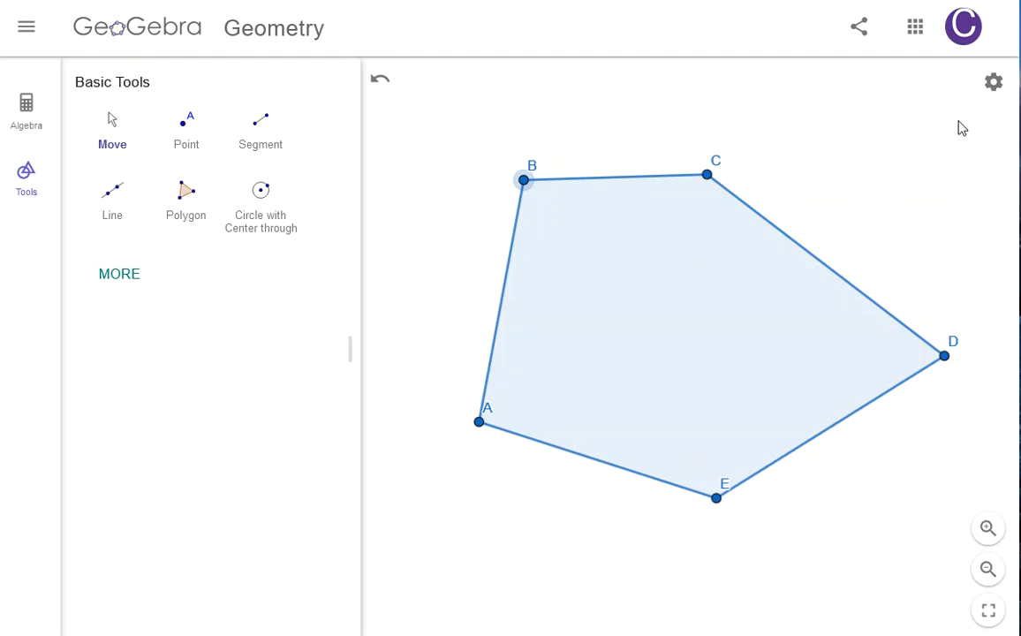
left_click(993, 84)
left_click(954, 188)
left_click(994, 84)
left_click(948, 196)
Step: Undo the last vertex move and delete the pentagon's polygon, keeping its vertices
left_click(379, 84)
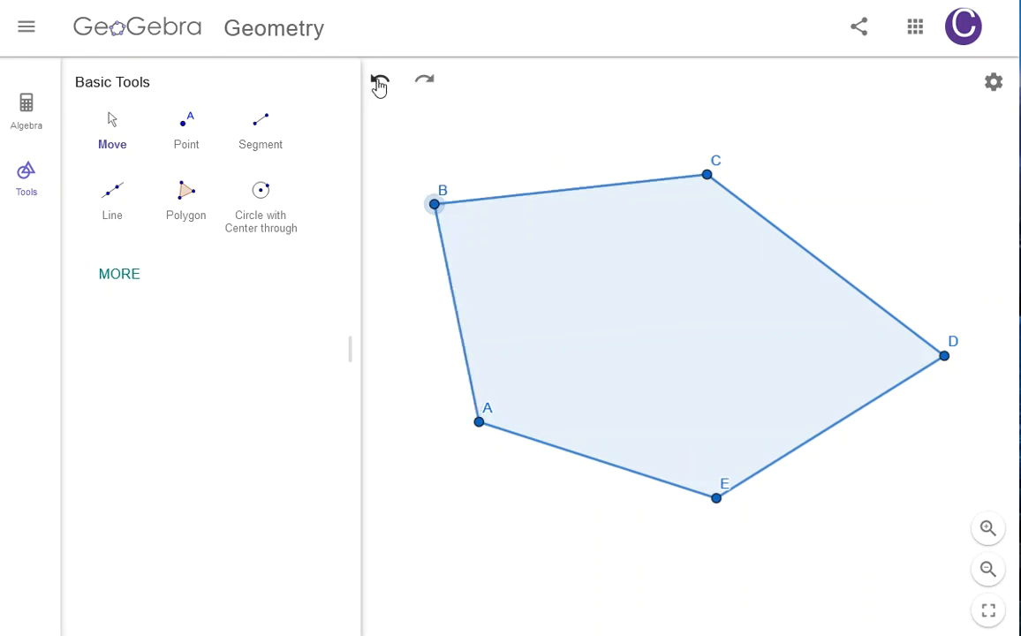
left_click(629, 333)
left_click(121, 132)
left_click(688, 341)
key("Delete")
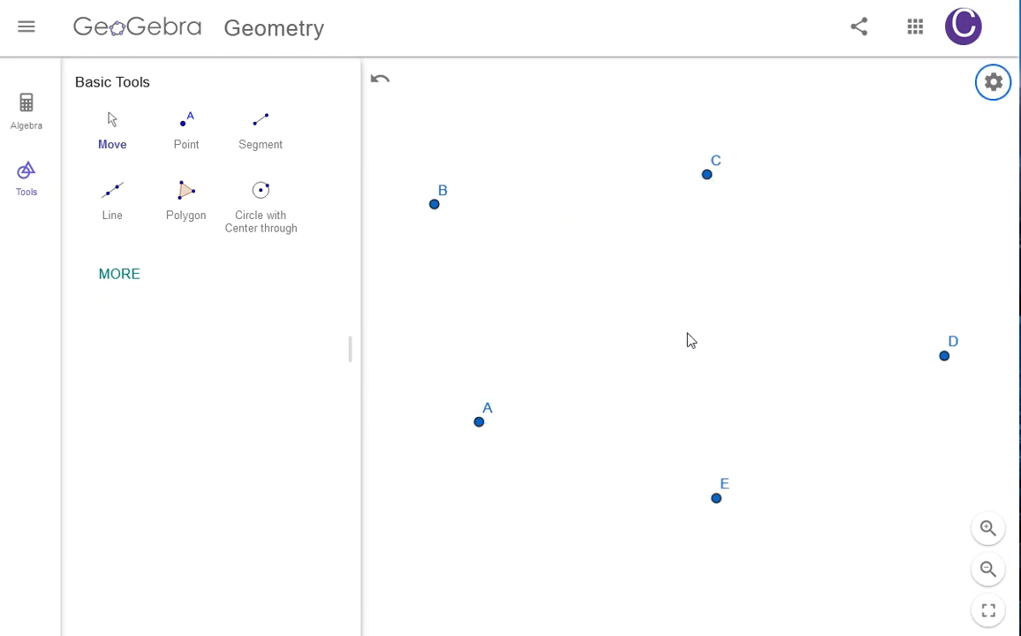
Step: Delete the points C, D, E, A and B one by one
left_click(707, 175)
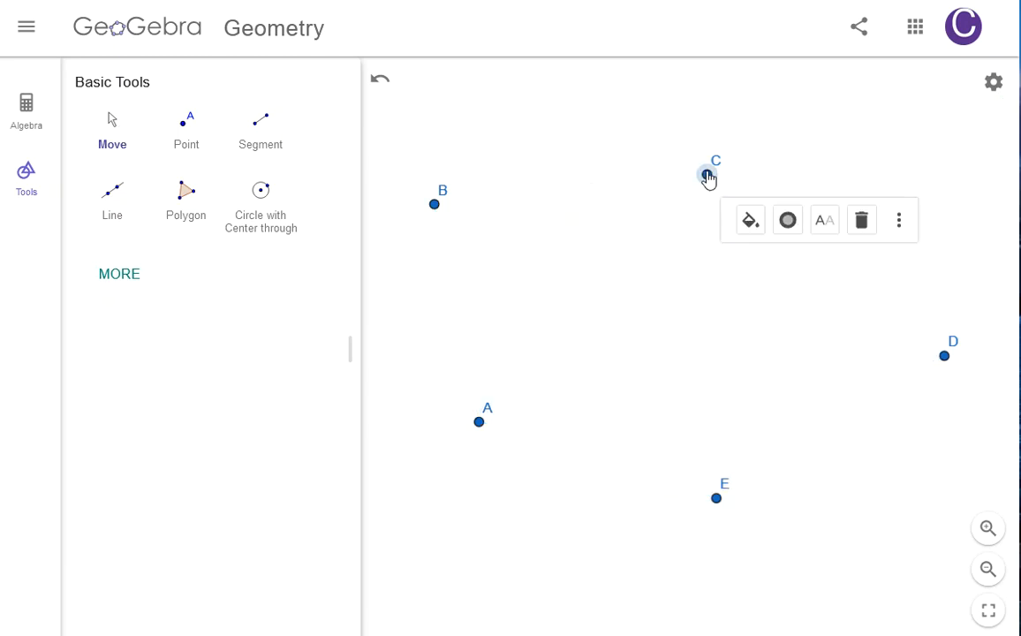
key("Delete")
left_click(945, 357)
key("Delete")
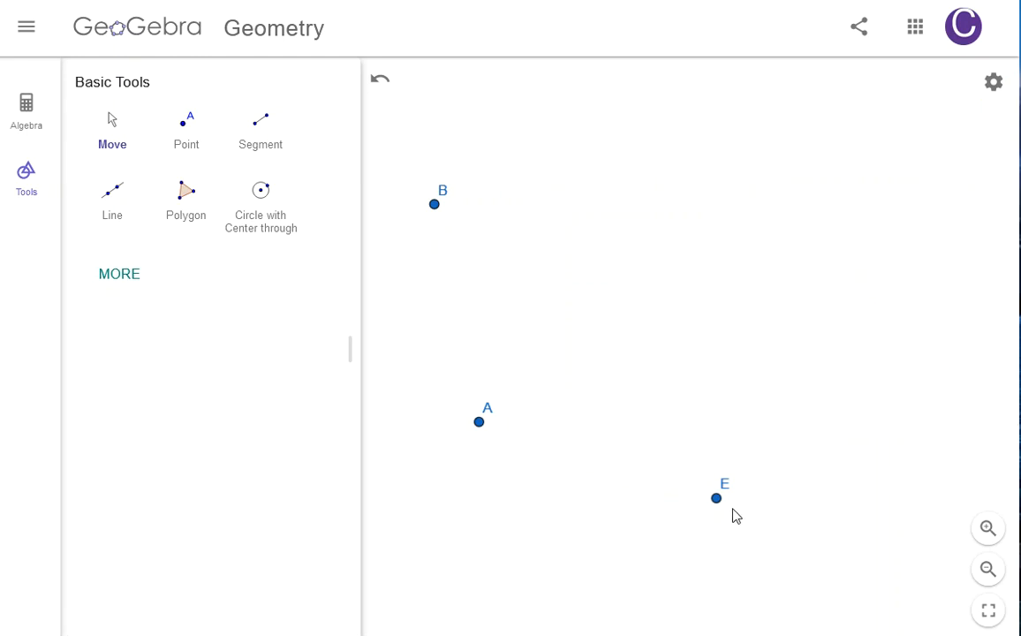
left_click(717, 500)
key("Delete")
left_click(479, 424)
key("Delete")
left_click(434, 205)
key("Delete")
Step: Draw a nearly horizontal segment AB across the middle of the canvas
left_click(254, 215)
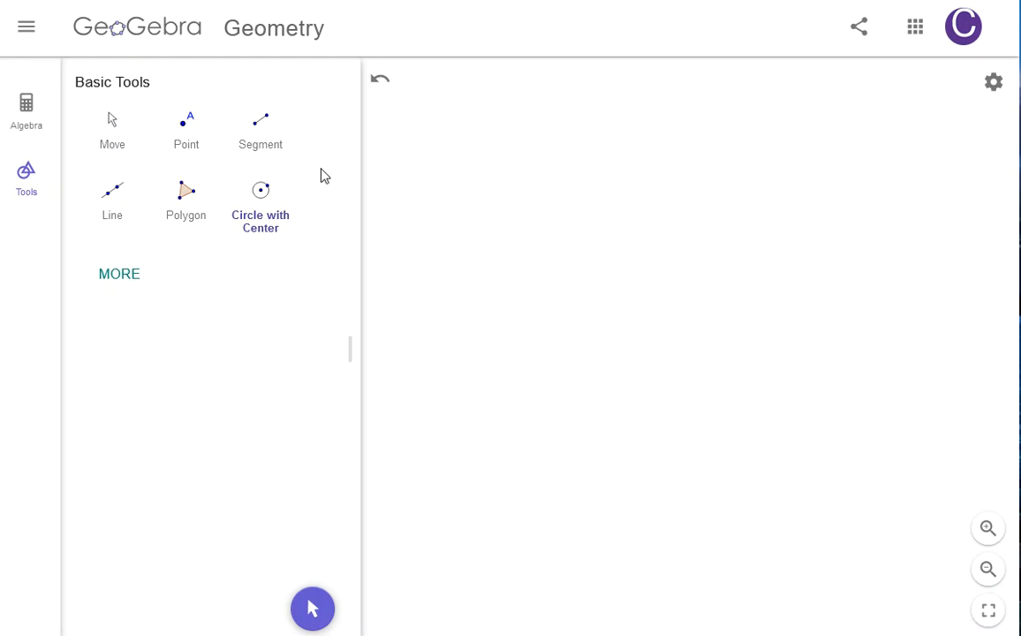
left_click(265, 144)
left_click(486, 343)
left_click(859, 334)
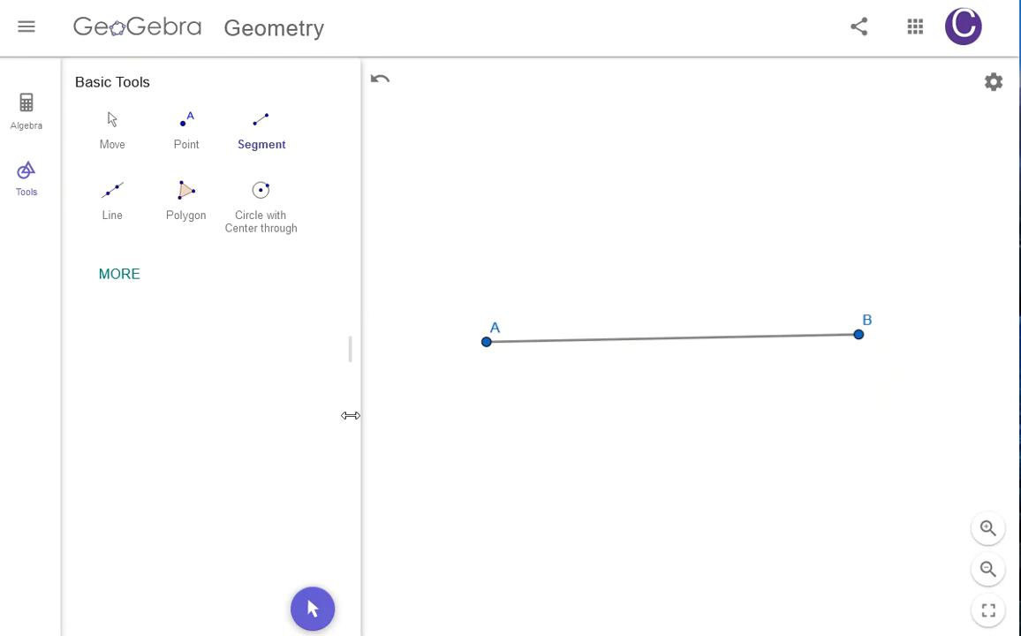
Step: Draw a circle with center A passing through B
left_click(120, 137)
left_click(262, 219)
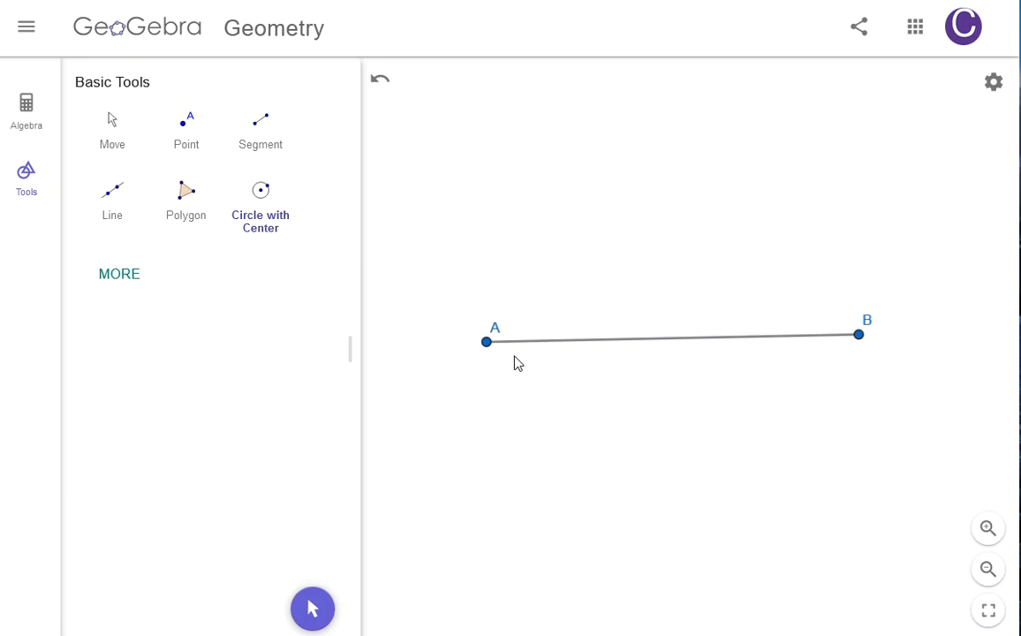
left_click(487, 343)
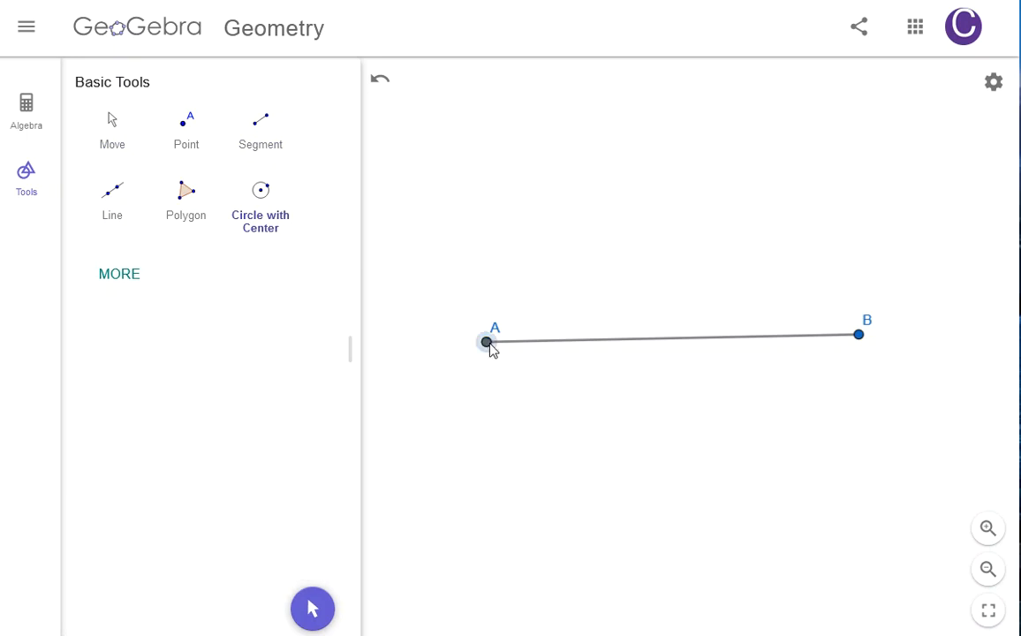
left_click(858, 336)
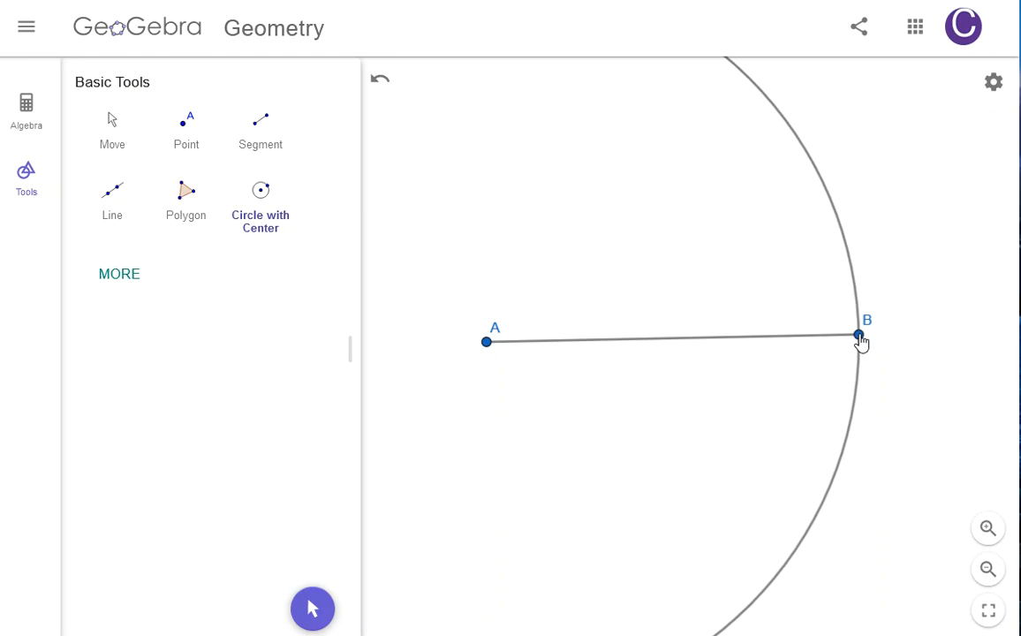
Step: Collapse the tools panel and recentre the view on the circle
left_click(112, 146)
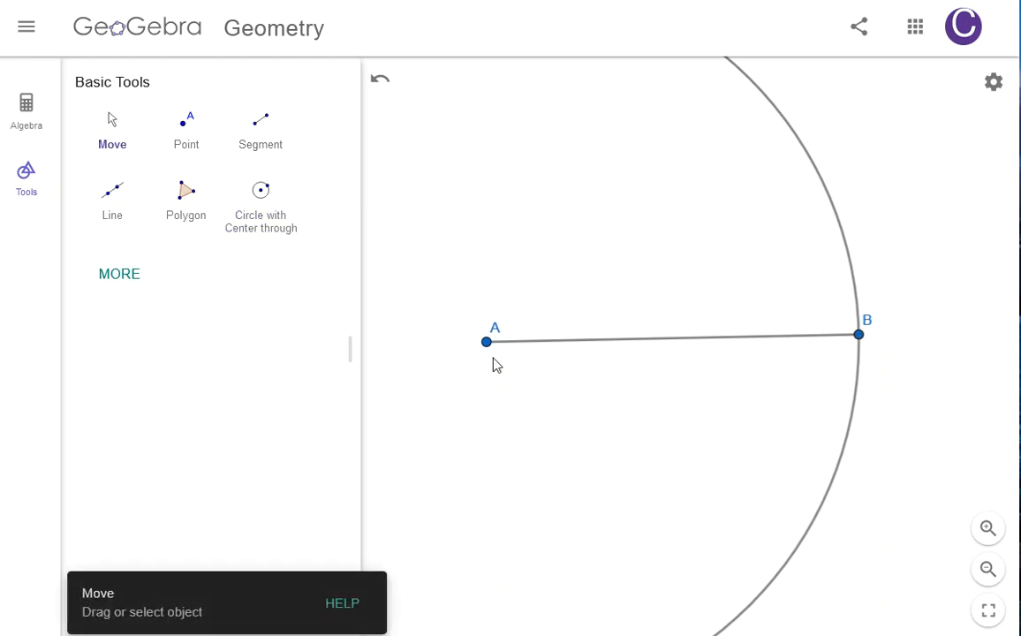
left_click_drag(349, 355, 66, 358)
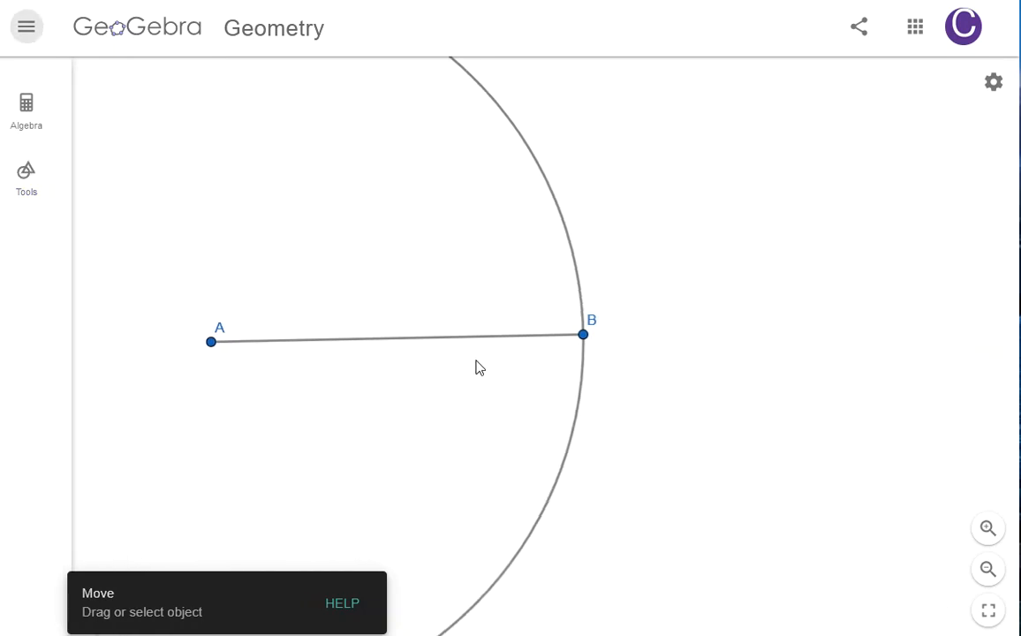
scroll(789, 438, "down", 2)
mouse_move(764, 478)
left_mouse_down()
mouse_move(652, 388)
mouse_move(652, 376)
left_mouse_up()
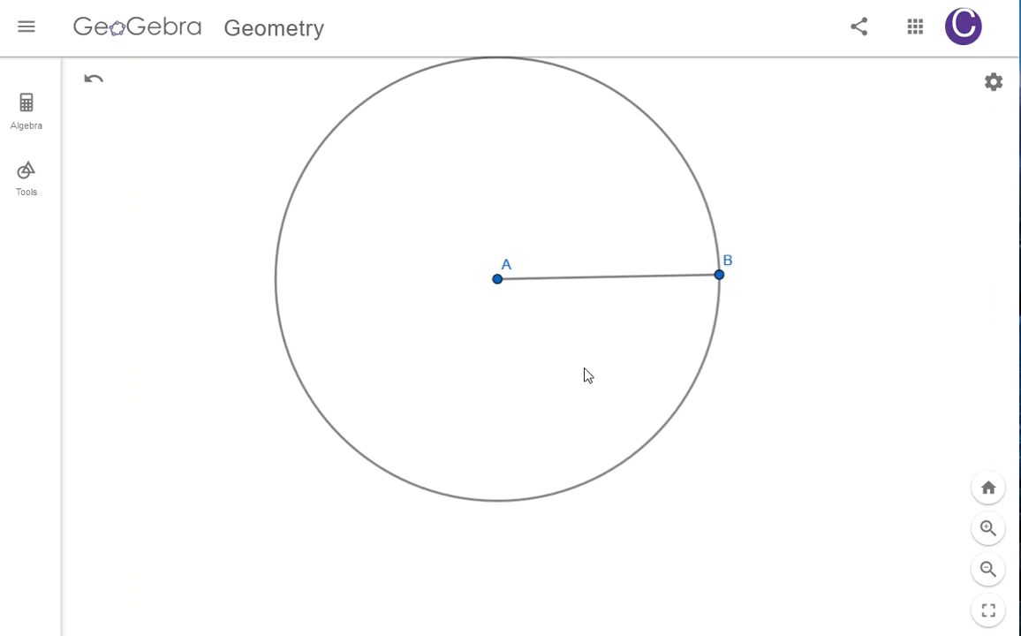
left_click_drag(587, 375, 669, 440)
left_click_drag(682, 377, 568, 372)
scroll(568, 372, "down", 2)
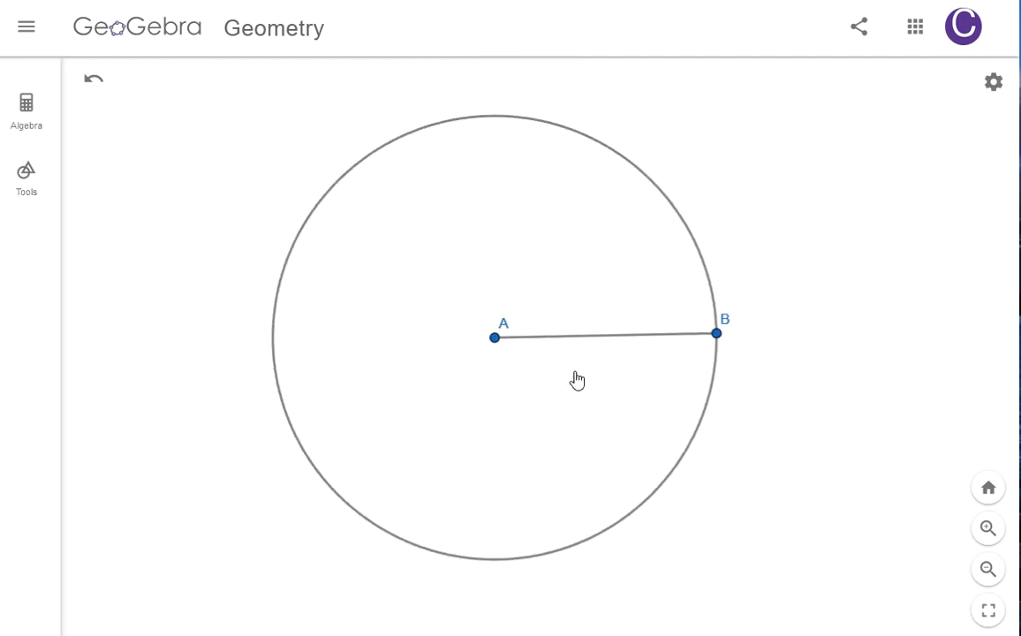
Step: Try drawing a circle centered at A through a new point C, and undo it
left_click_drag(663, 412, 561, 392)
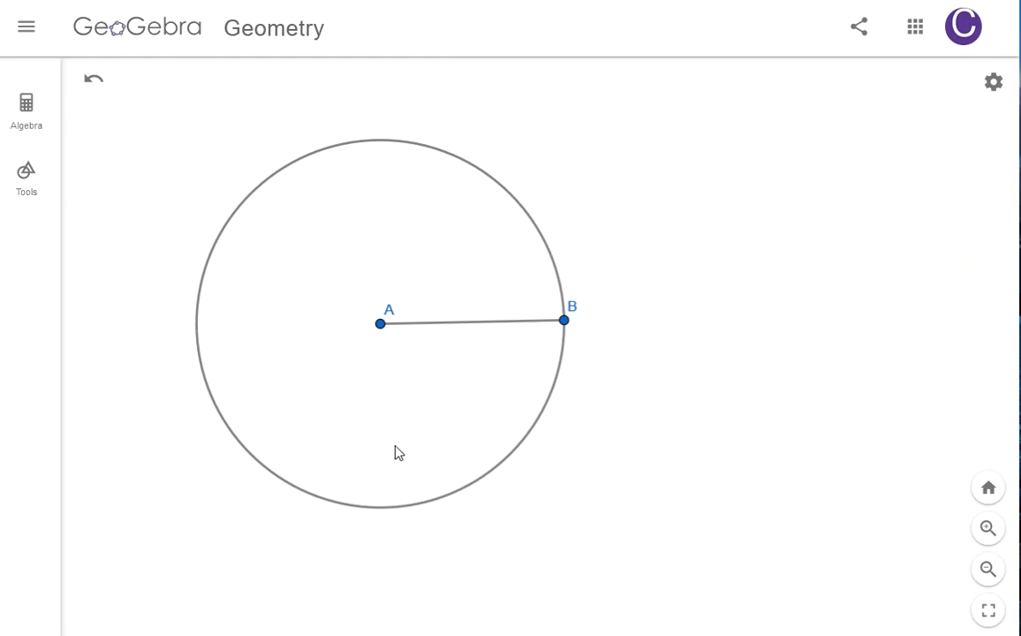
left_click_drag(520, 447, 768, 420)
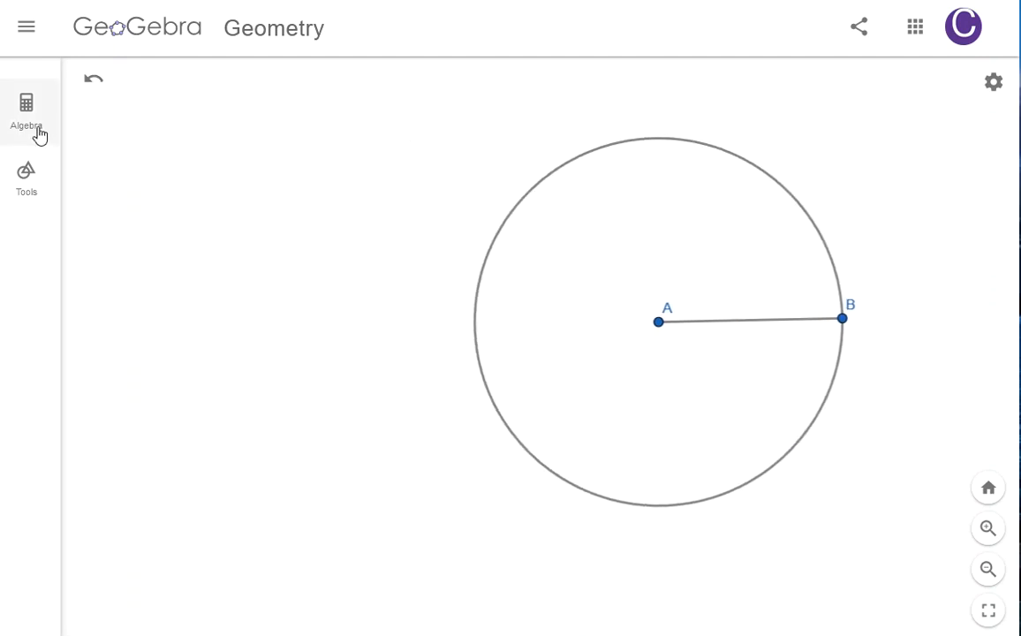
left_click(30, 177)
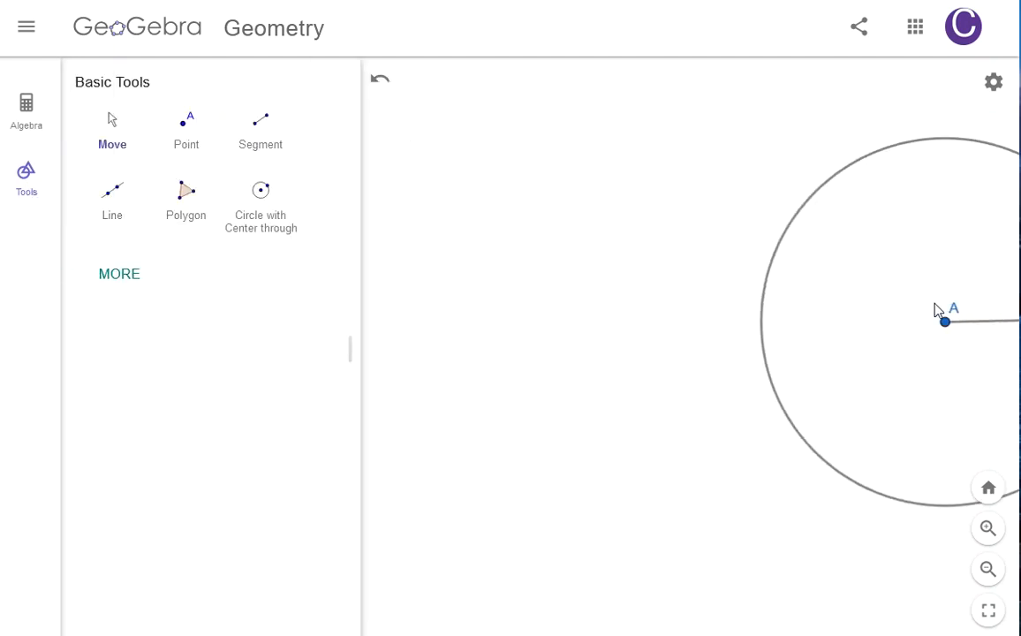
left_click_drag(925, 353, 706, 356)
left_click(246, 226)
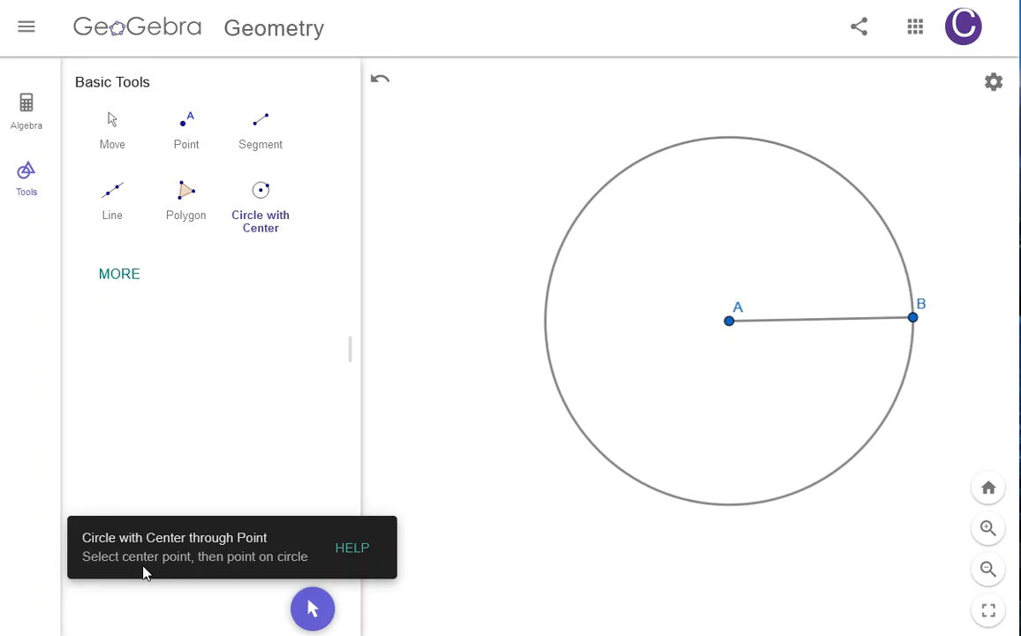
left_click(729, 321)
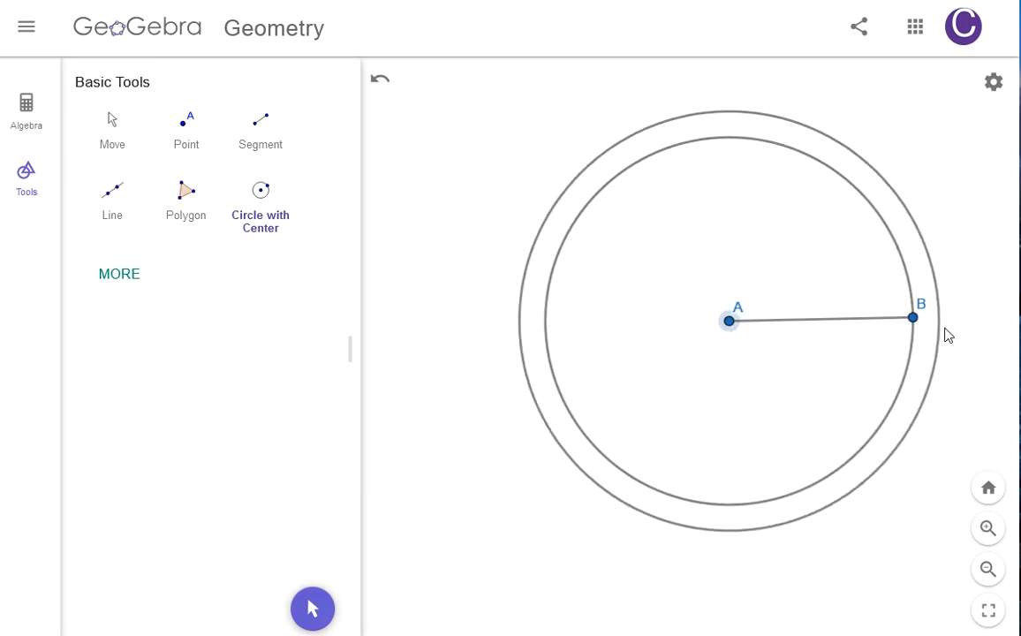
left_click(771, 389)
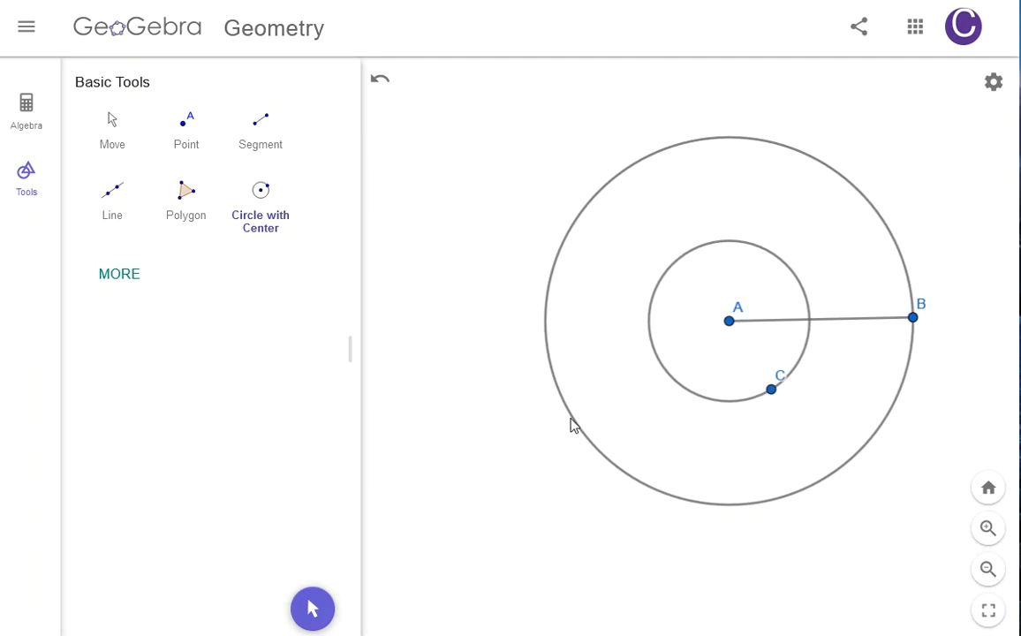
left_click(381, 80)
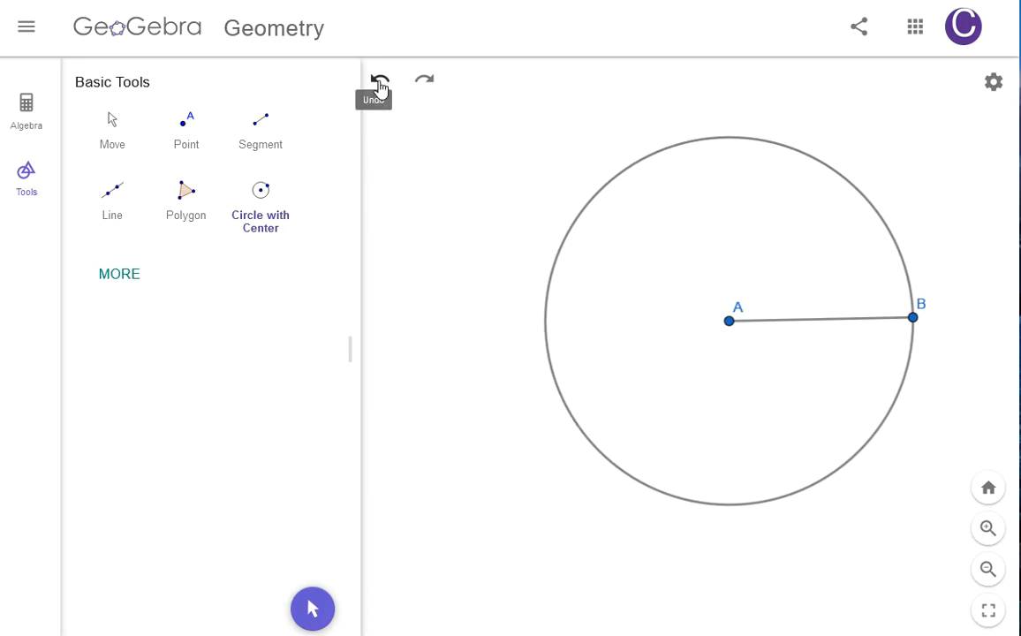
Step: Draw a circle with center B passing through A
left_click(261, 222)
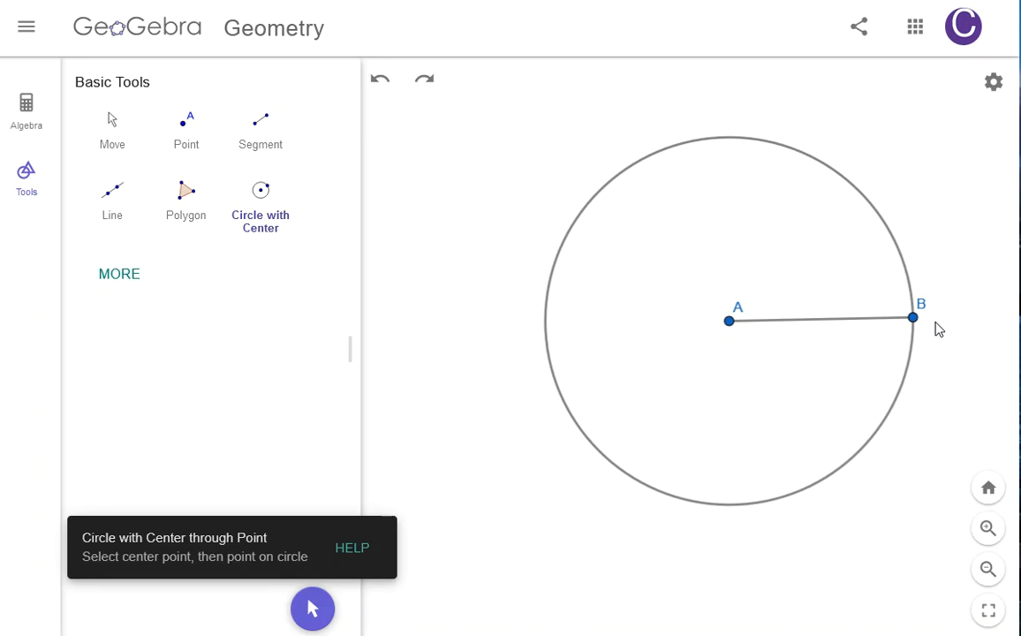
left_click(913, 318)
left_click(733, 325)
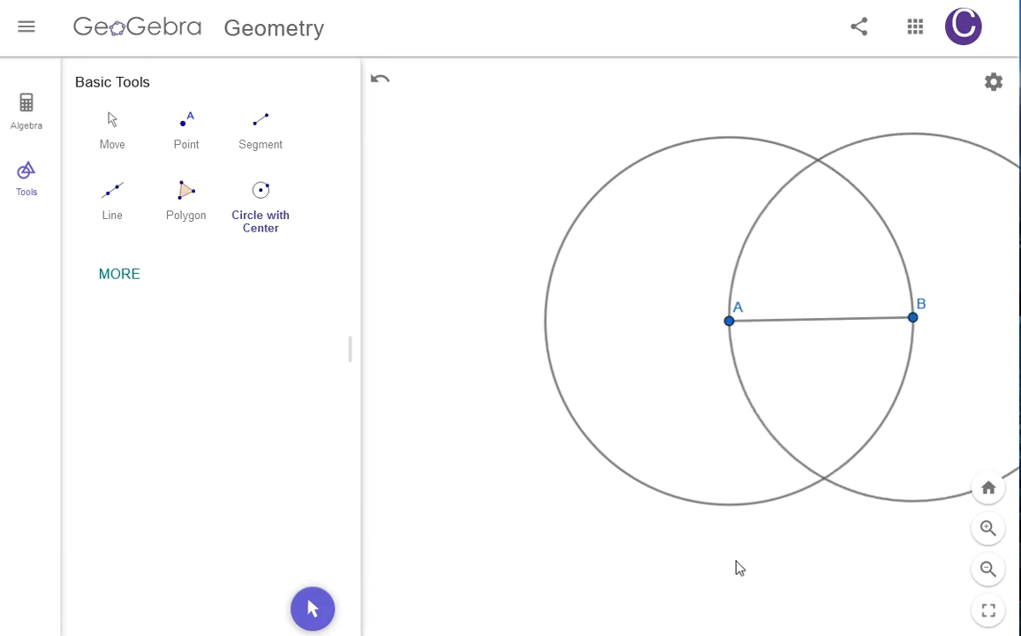
Step: Move point B down and closer to A with the Move tool
left_click(114, 130)
left_click_drag(883, 410, 679, 395)
left_click_drag(698, 311, 597, 369)
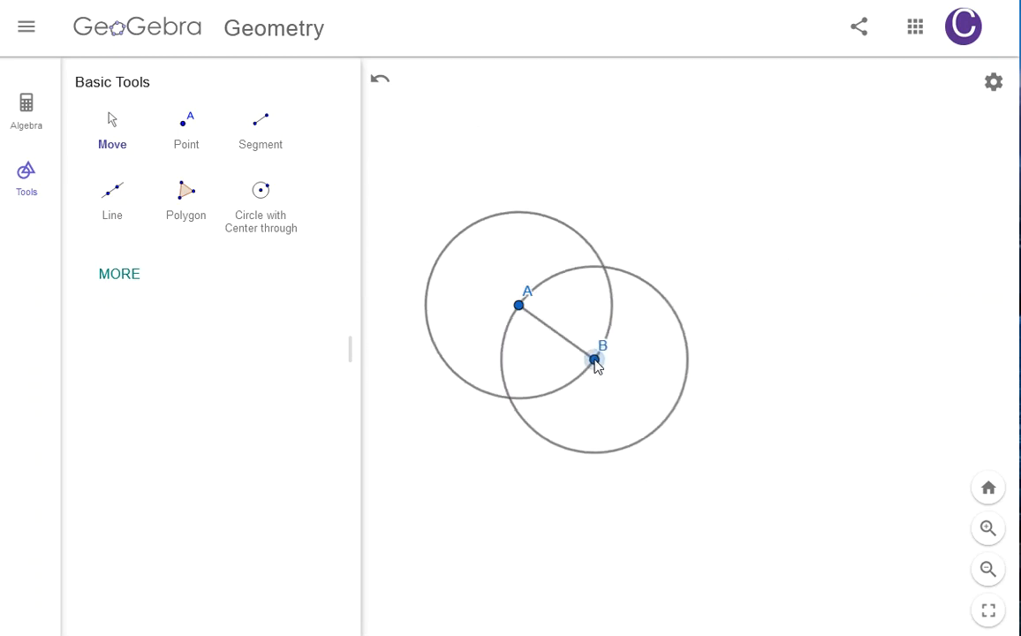
Step: Save the construction with the title My Cool Circles
left_click(28, 29)
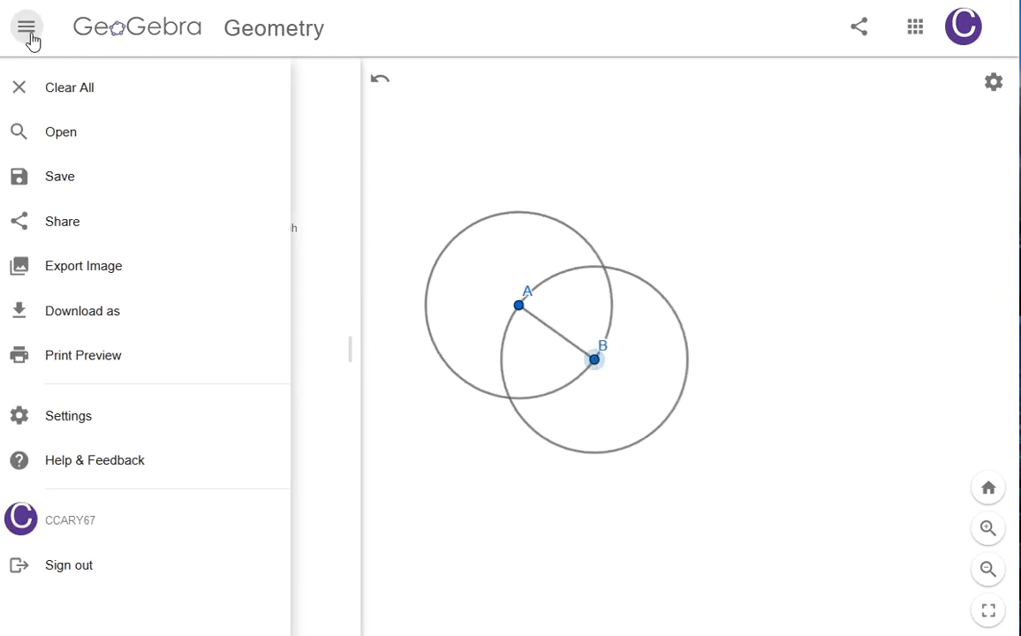
left_click(75, 177)
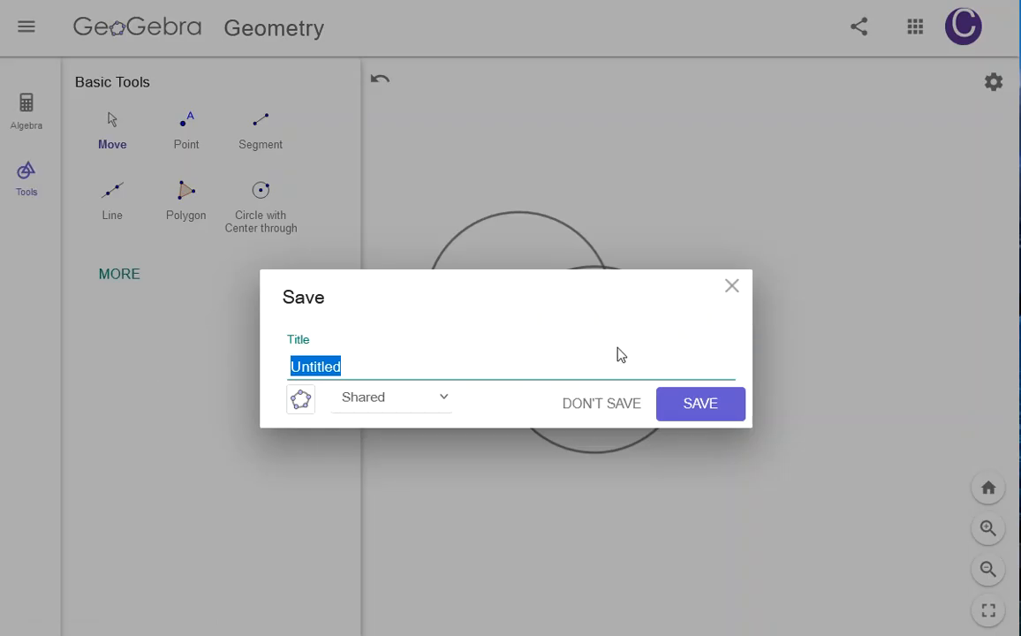
type("My Cool Circles")
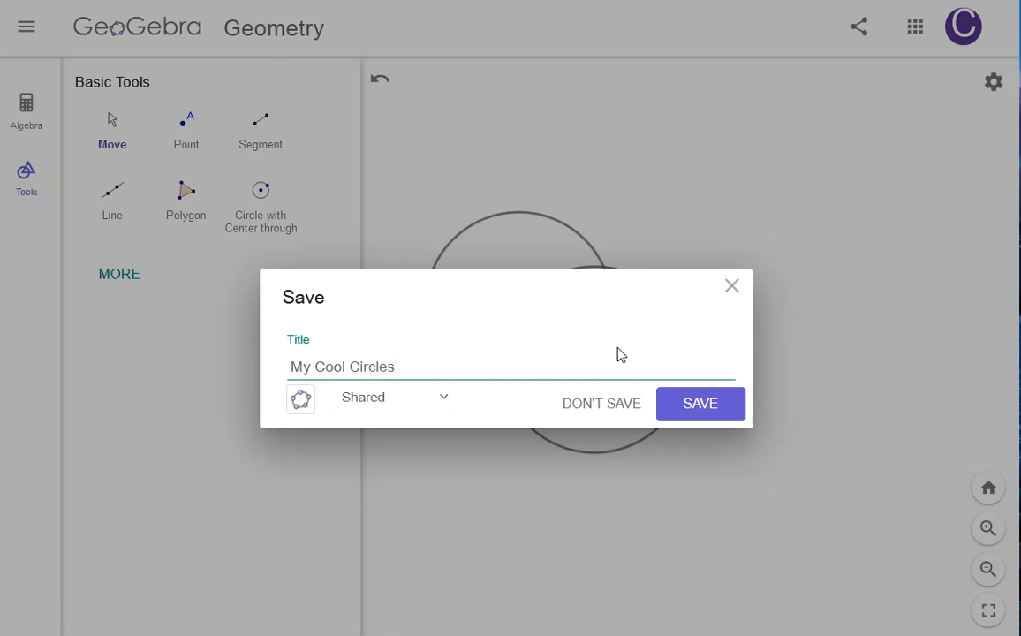
left_click(716, 416)
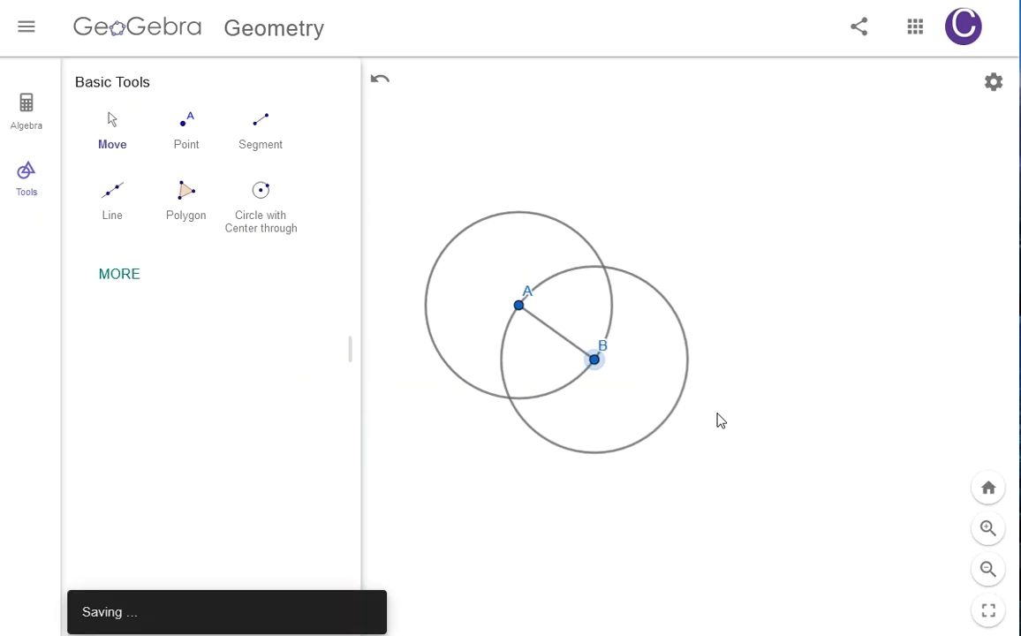
Step: Browse the list of saved files, then return to the canvas
left_click(26, 29)
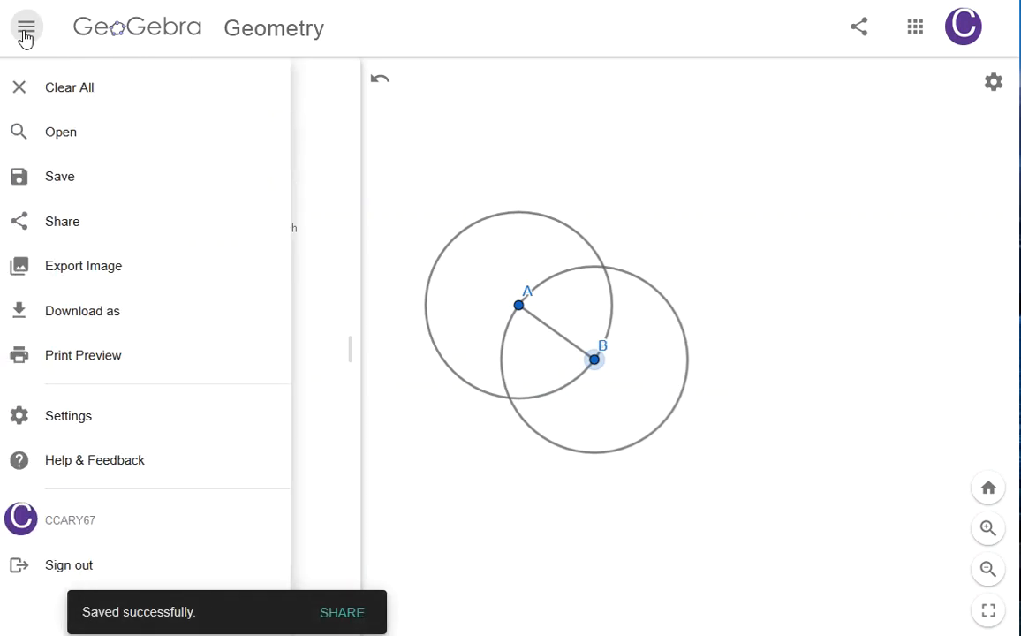
left_click(88, 148)
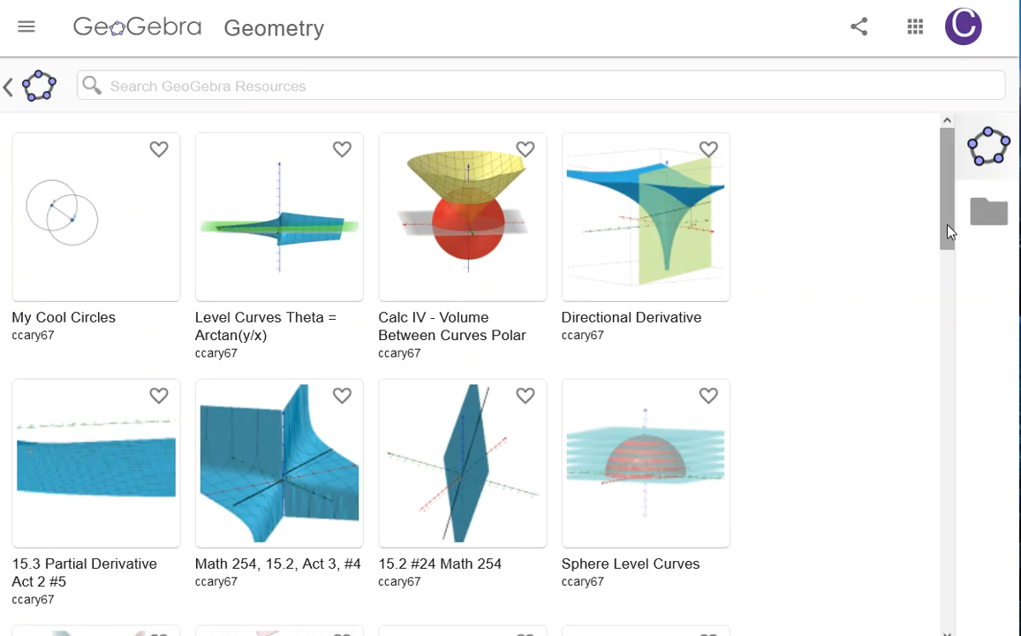
left_click_drag(950, 231, 854, 232)
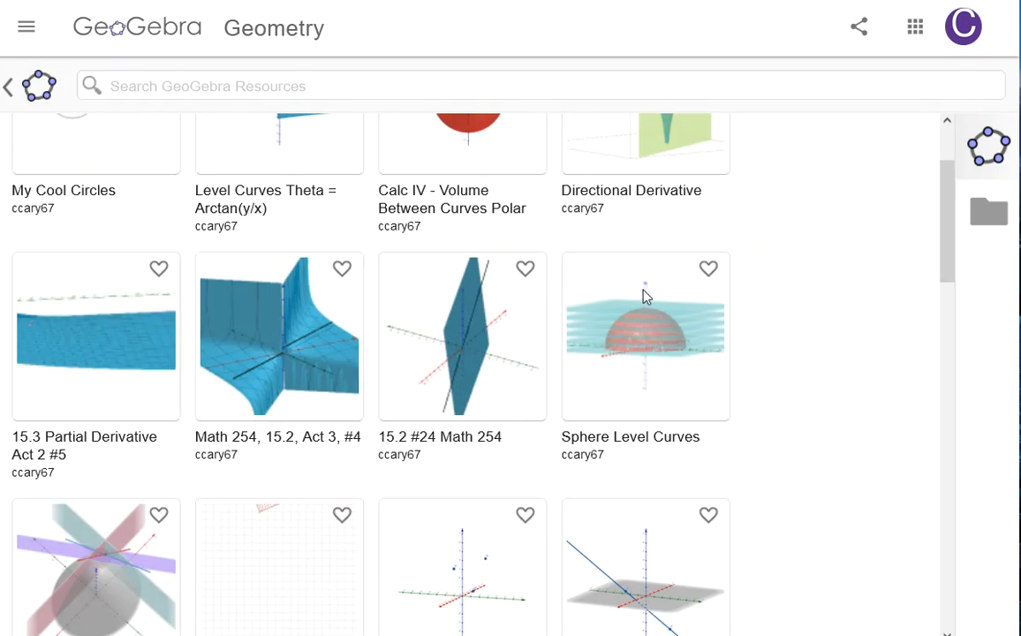
left_click_drag(952, 278, 926, 519)
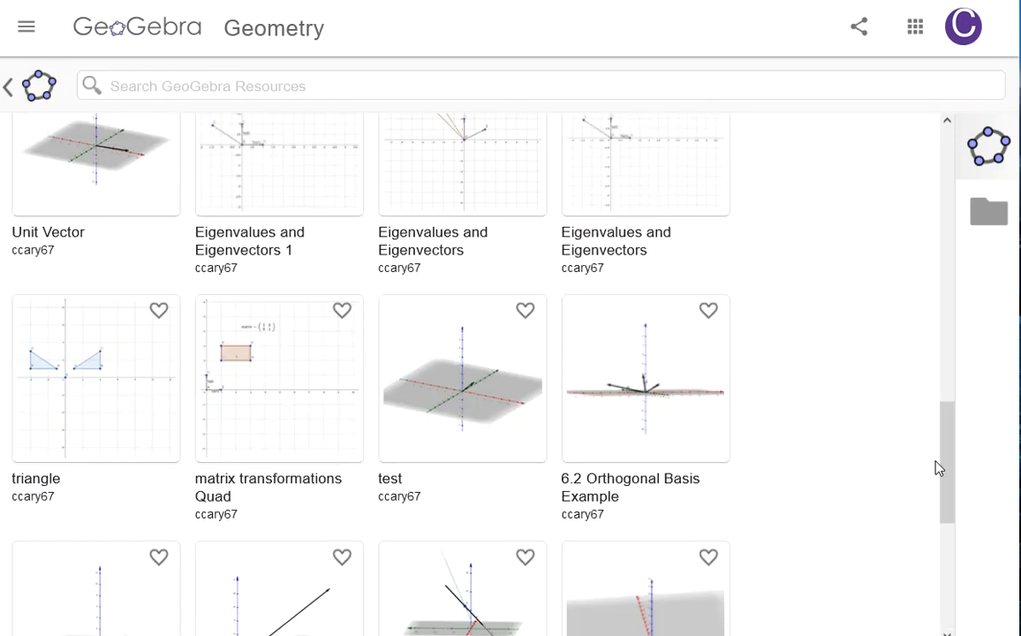
left_click_drag(954, 470, 955, 152)
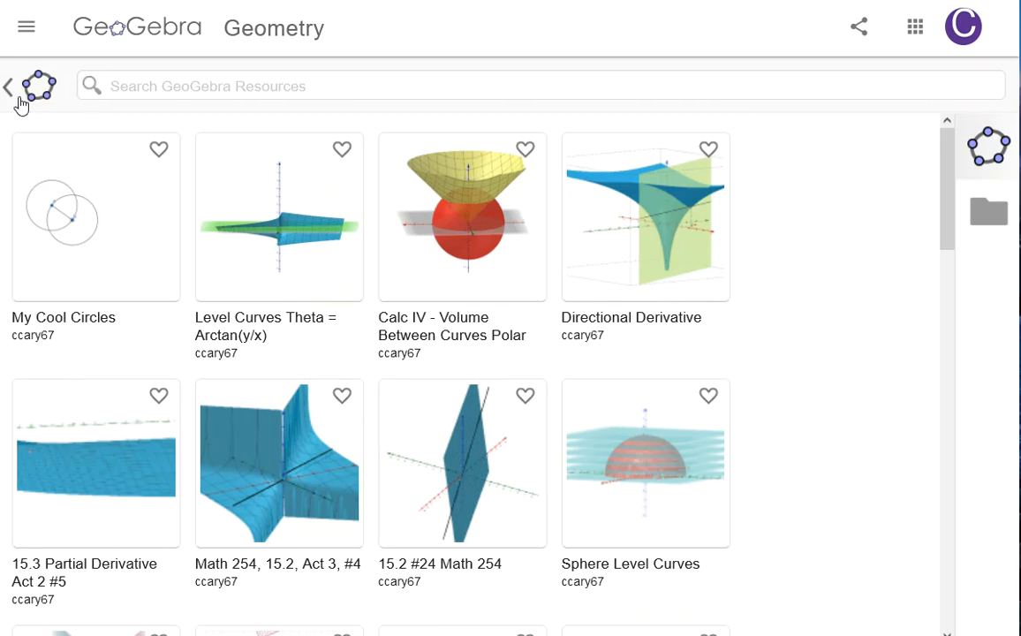
left_click(9, 88)
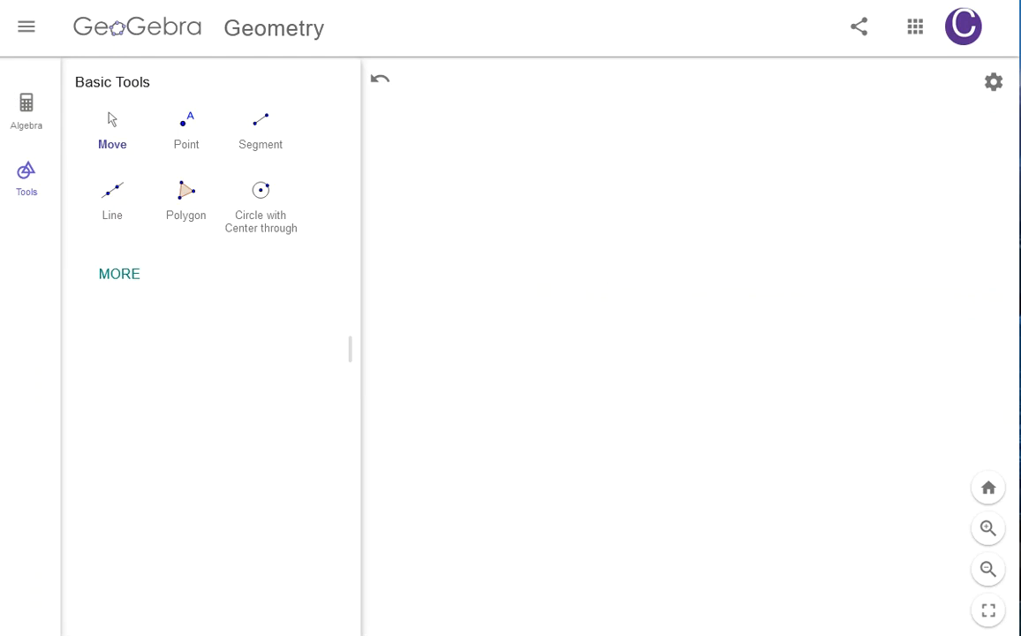
Step: Expand the full tools list and scroll through its tool categories
left_click(116, 278)
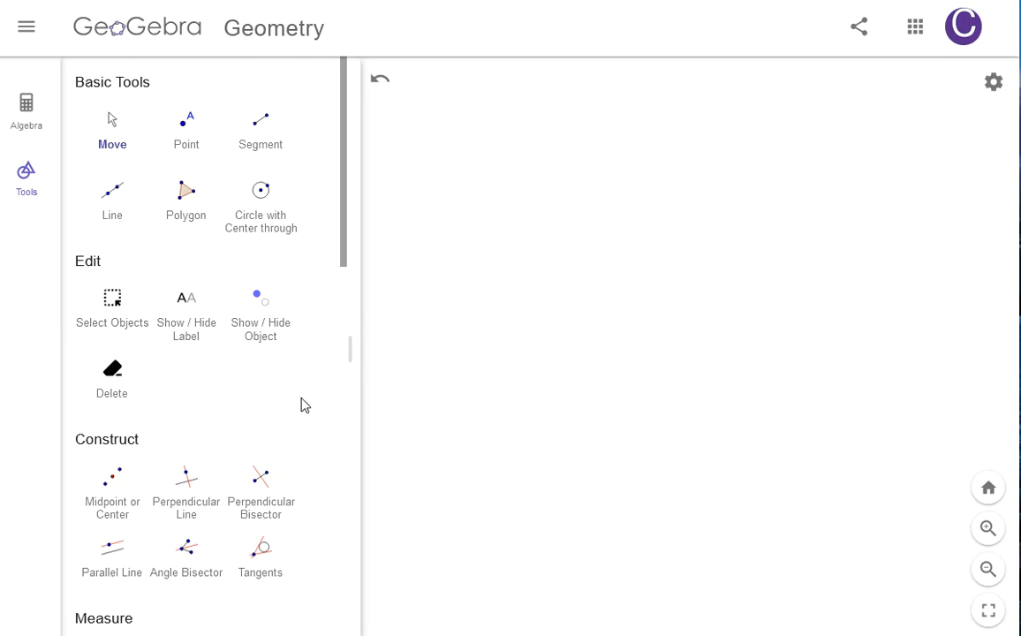
scroll(301, 404, "down", 2)
scroll(301, 404, "down", 1)
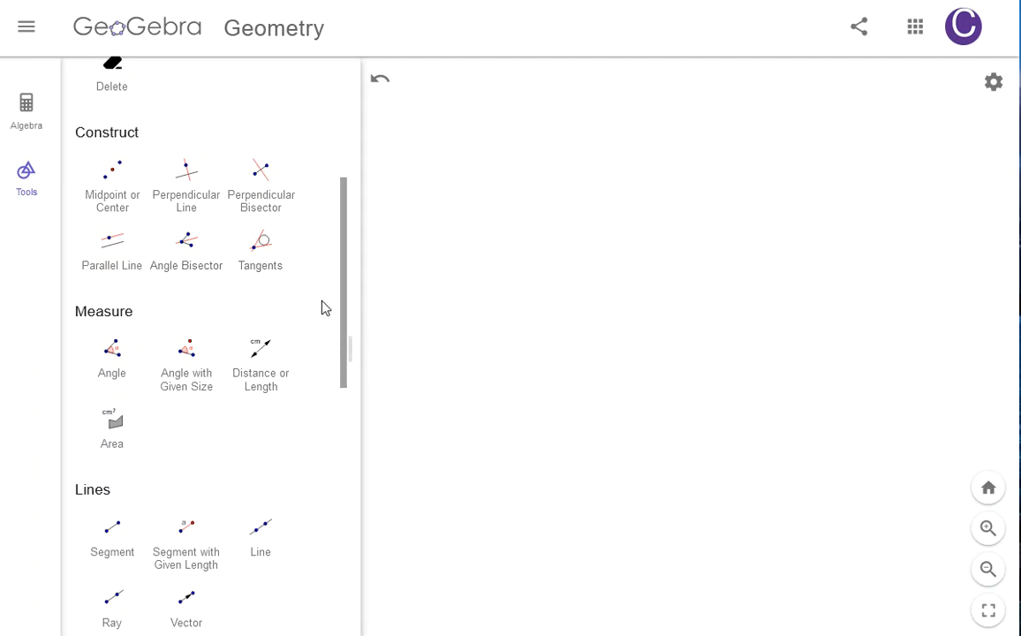
left_click_drag(345, 314, 348, 243)
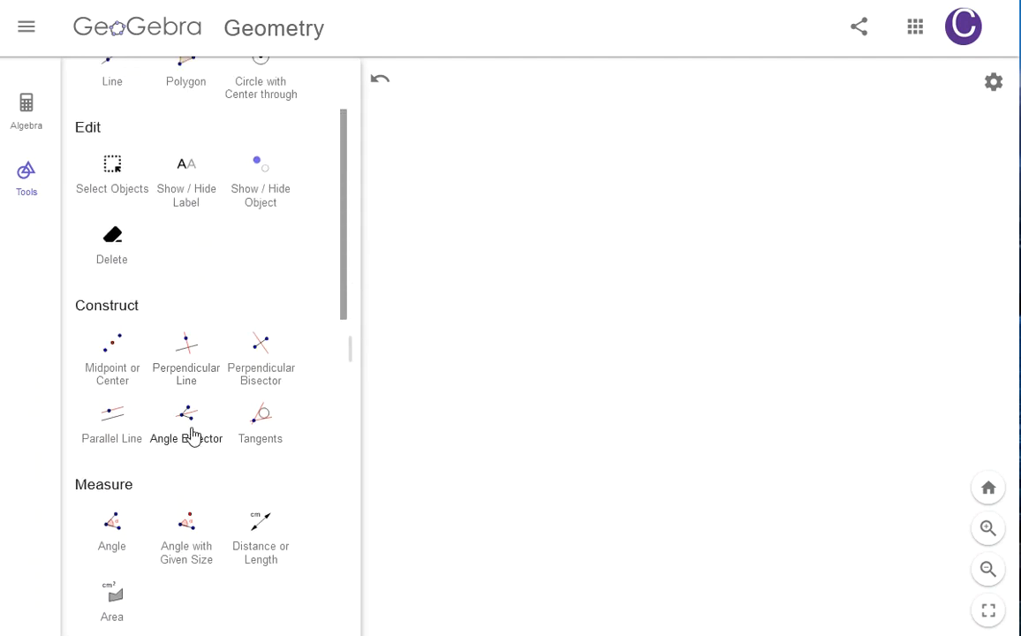
left_click_drag(344, 296, 348, 242)
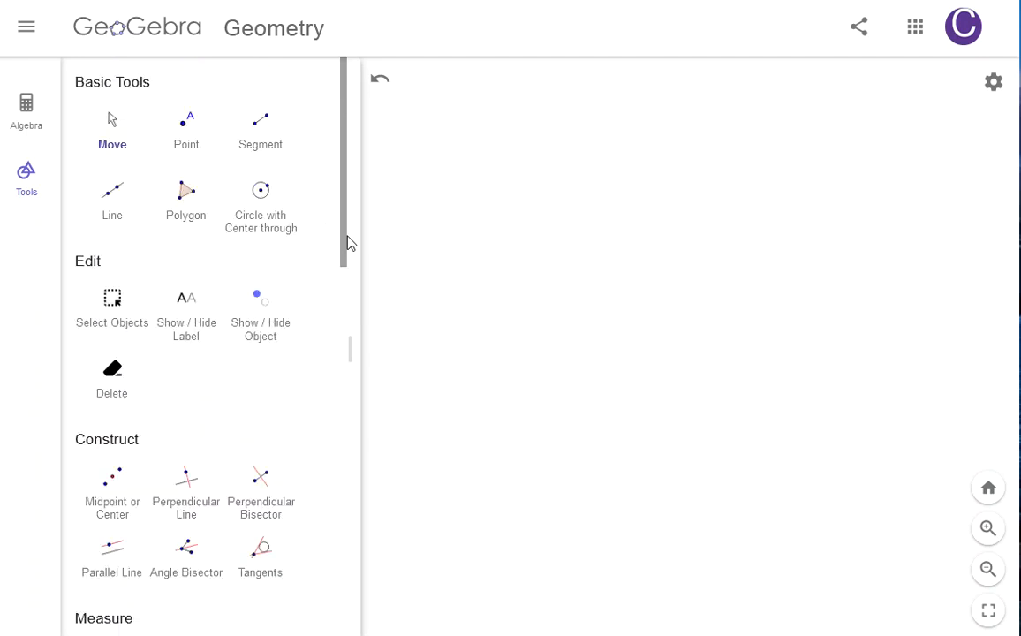
Step: Draw two segments AB and AC sharing endpoint A to form an angle
left_click(262, 139)
left_click(513, 331)
left_click(652, 167)
left_click(514, 330)
left_click(754, 408)
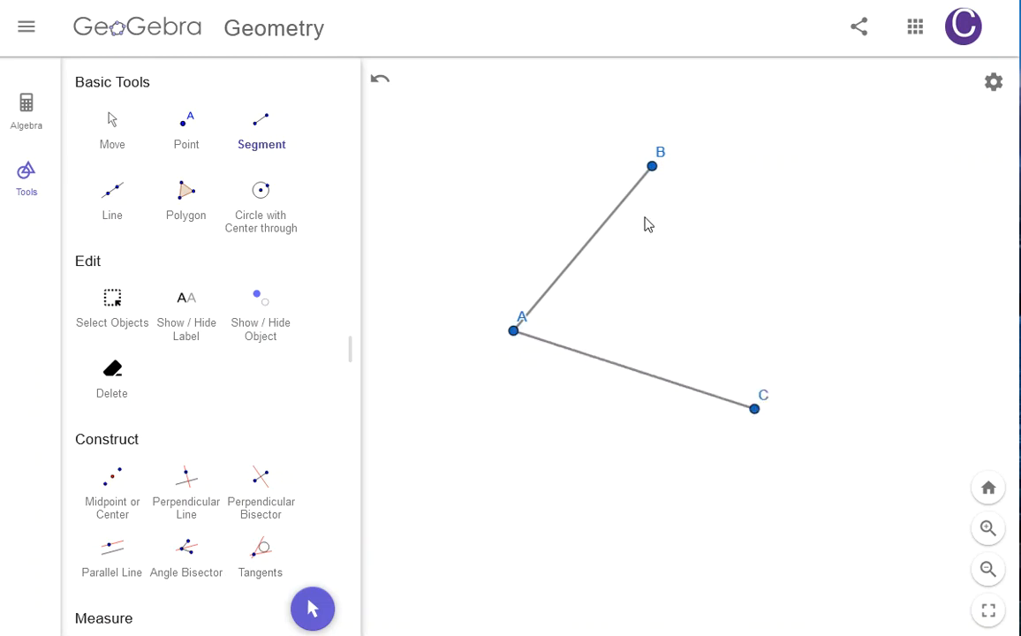
Step: Construct the angle bisector of angle BAC through points B, A and C
left_click(115, 134)
scroll(258, 296, "down", 3)
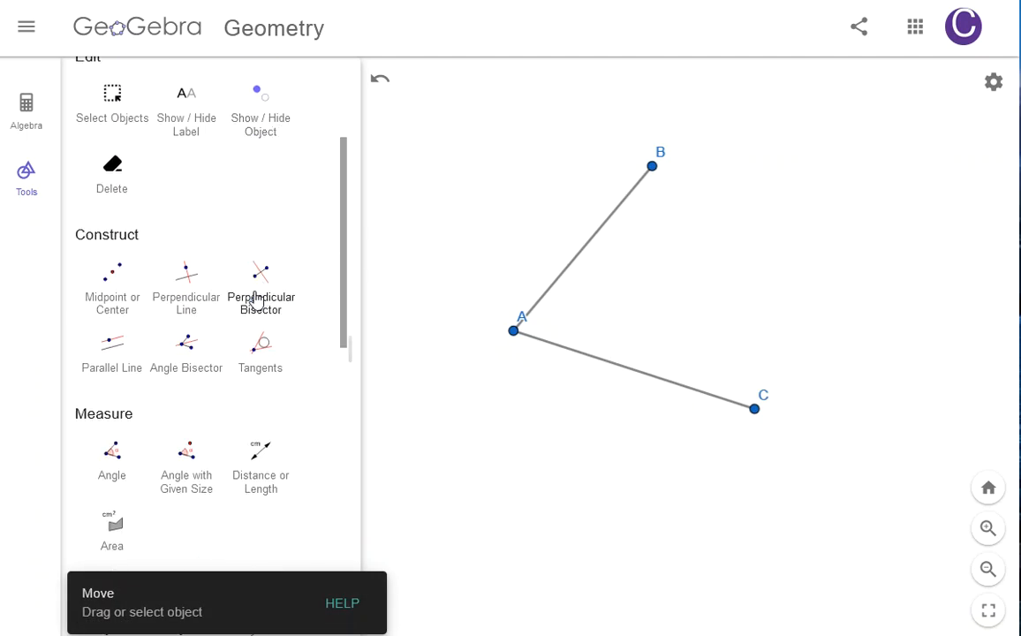
left_click(196, 355)
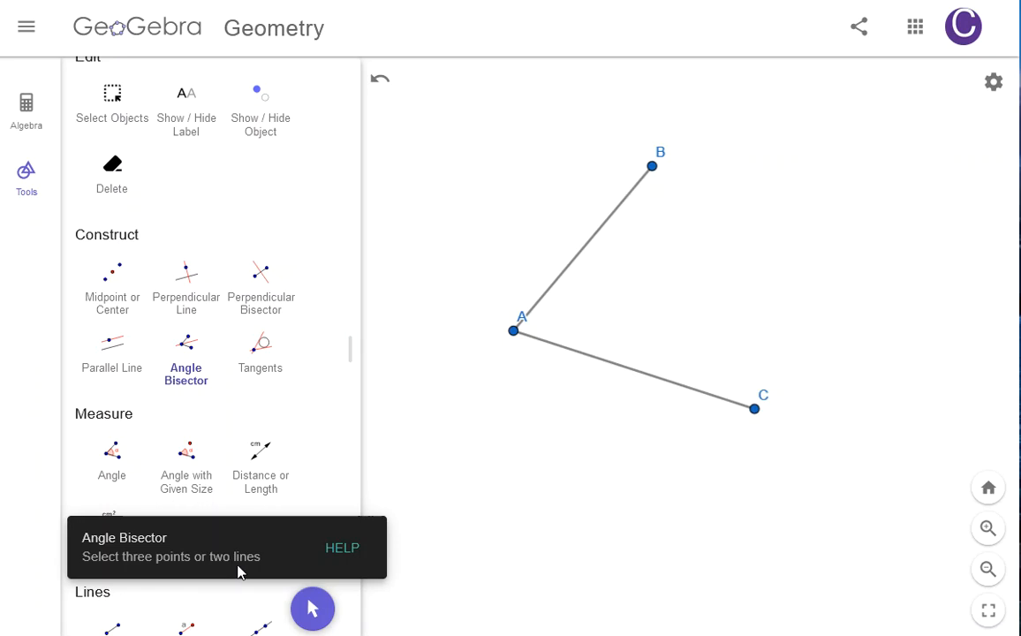
left_click(651, 168)
left_click(522, 332)
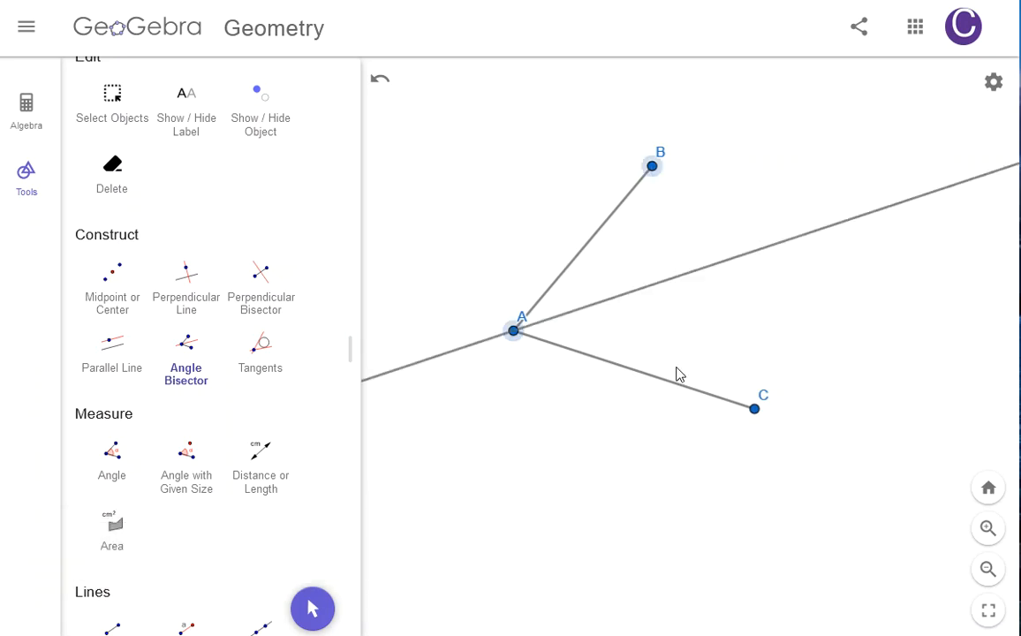
left_click(754, 411)
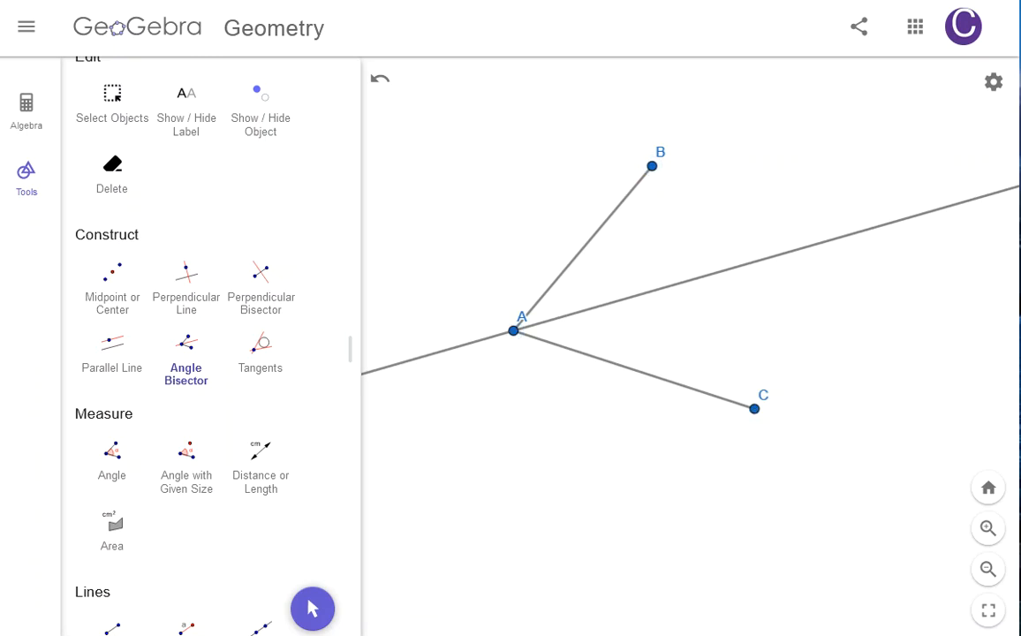
Step: Drag point C slightly downward with the Move tool
left_click_drag(346, 282, 351, 183)
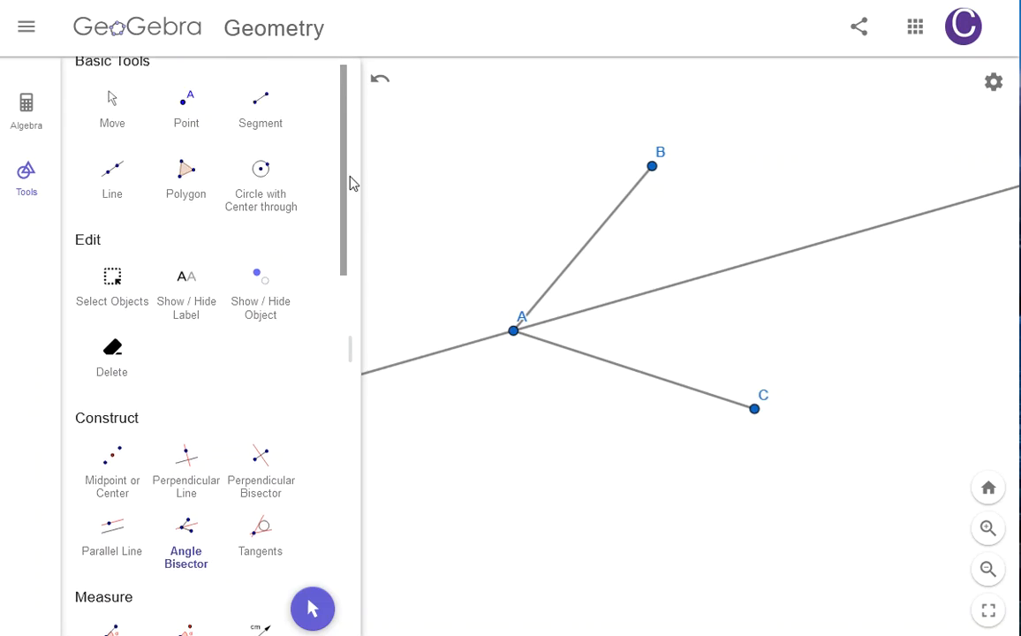
left_click(106, 131)
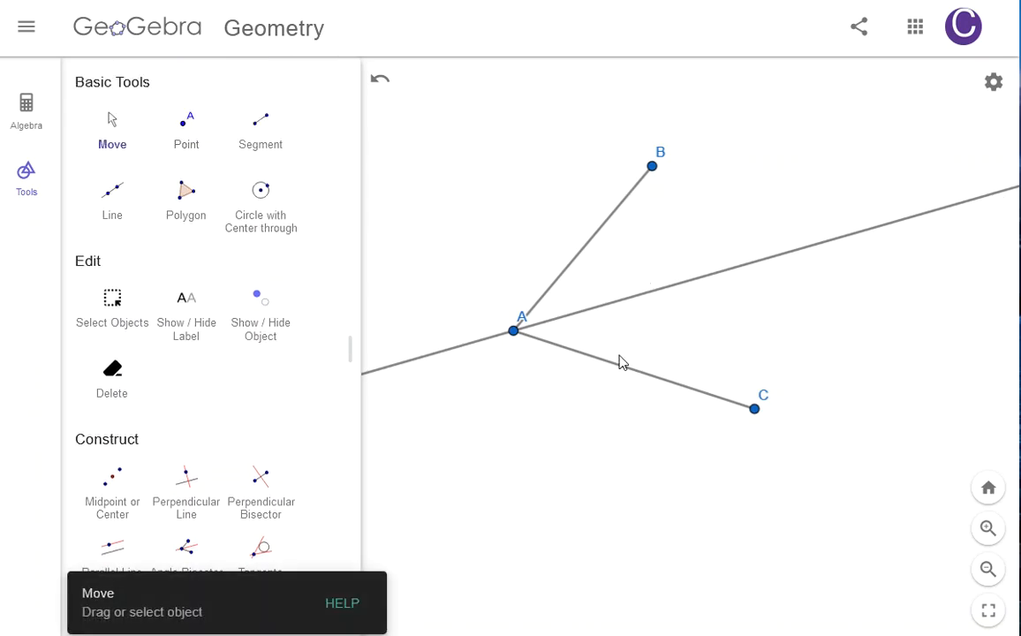
left_click(100, 142)
left_click_drag(755, 412, 741, 446)
Step: Start measuring angle BAC with the Angle tool, then cancel it
scroll(168, 371, "down", 5)
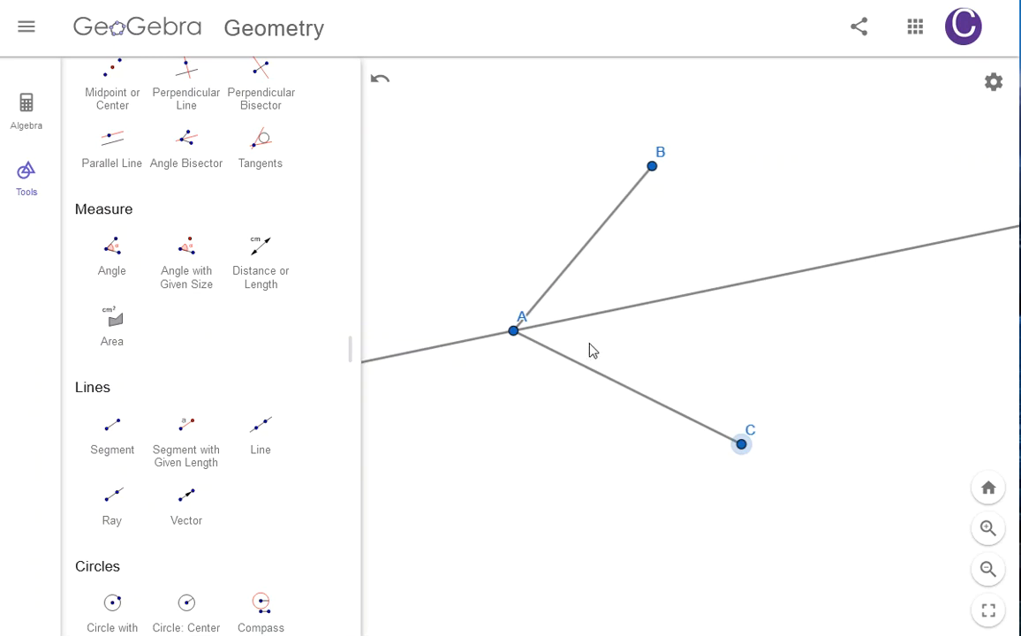
left_click(120, 266)
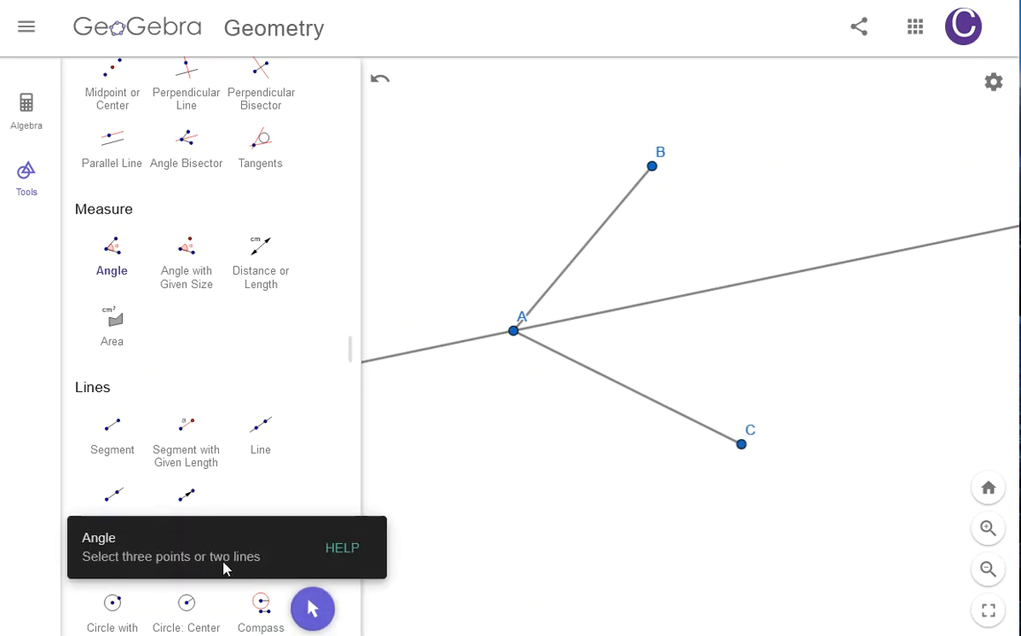
left_click(652, 167)
left_click(514, 332)
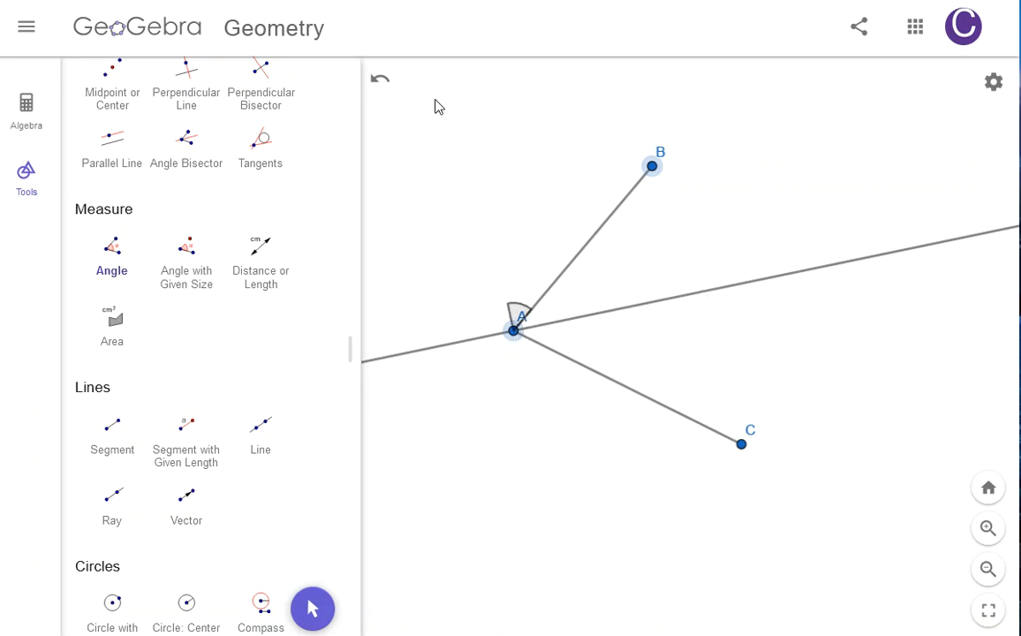
left_click(383, 84)
scroll(193, 267, "up", 5)
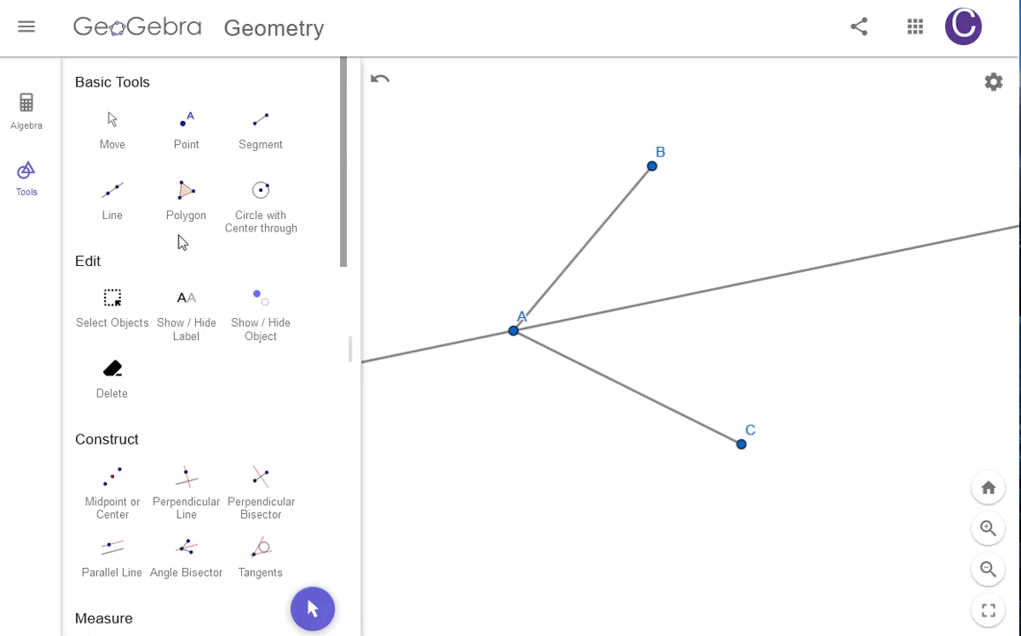
Step: Place point D on the angle bisector and measure angle BAD with the Angle tool
left_click(187, 127)
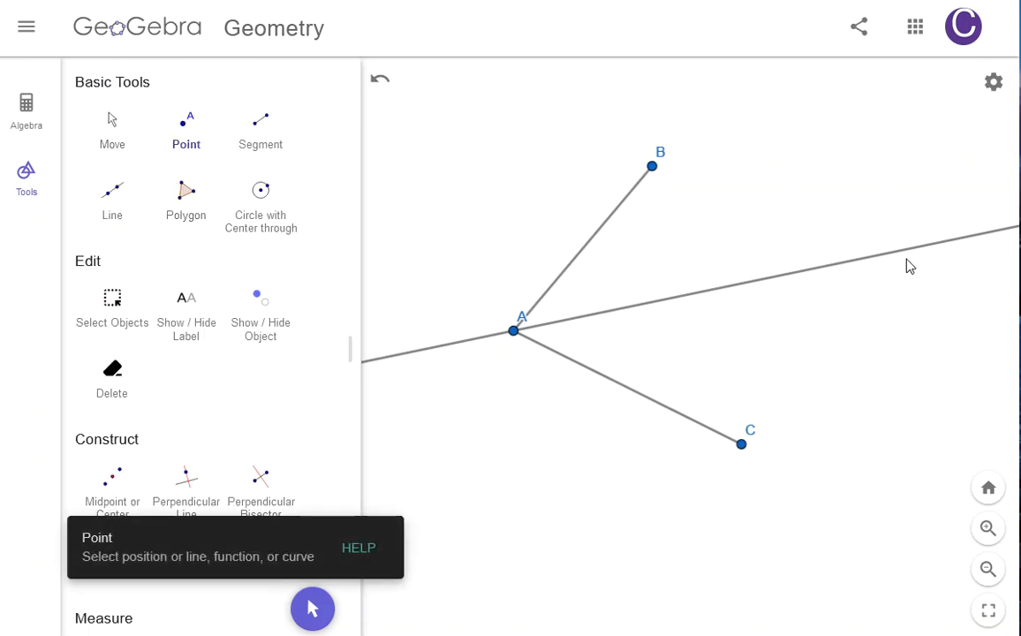
left_click(805, 270)
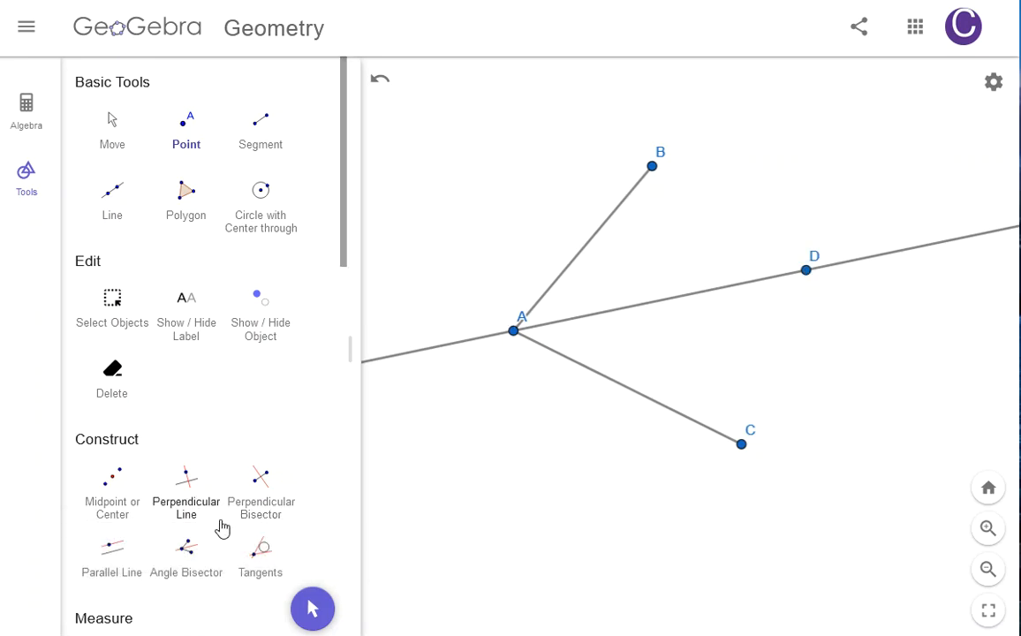
scroll(220, 430, "down", 3)
left_click(112, 355)
left_click(653, 167)
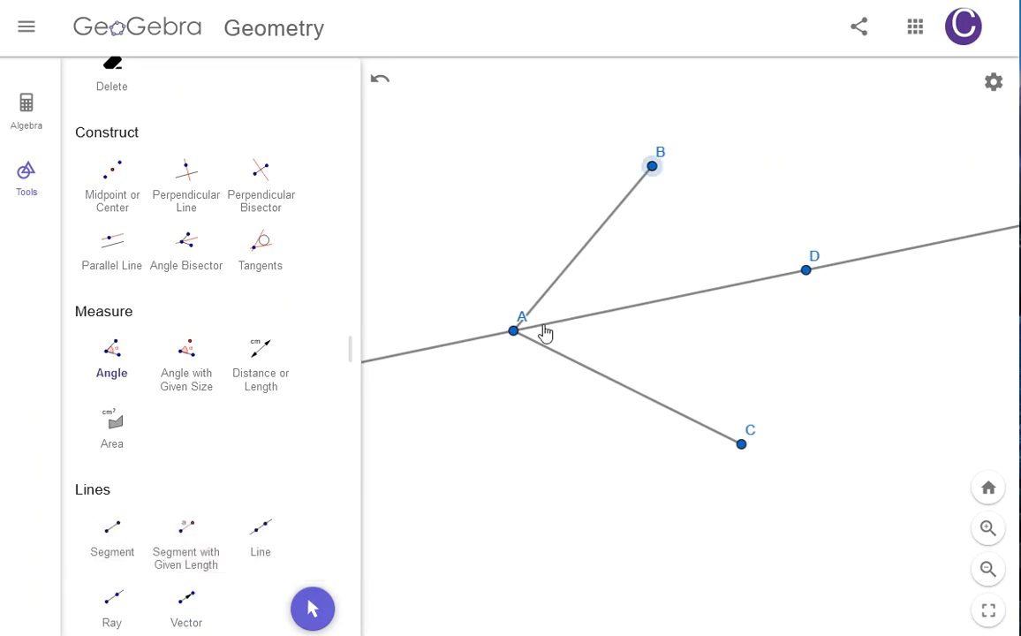
left_click(514, 333)
left_click(806, 272)
left_click(995, 84)
left_click(910, 251)
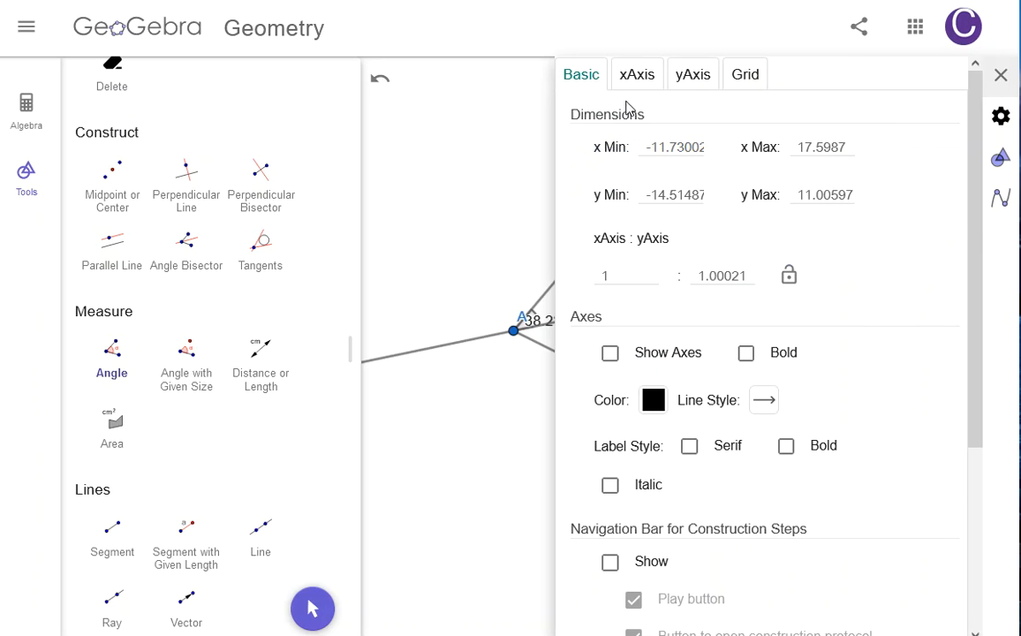
scroll(718, 357, "down", 3)
scroll(717, 357, "up", 3)
left_click(1001, 75)
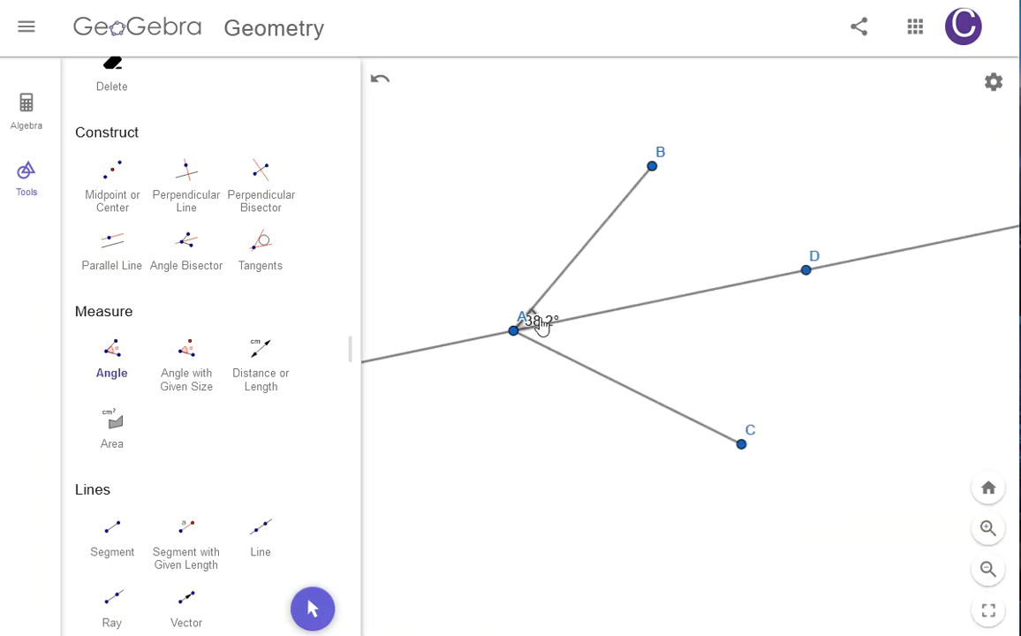
Step: Enlarge the arc of angle BAD to size 65 in its style settings
right_click(542, 326)
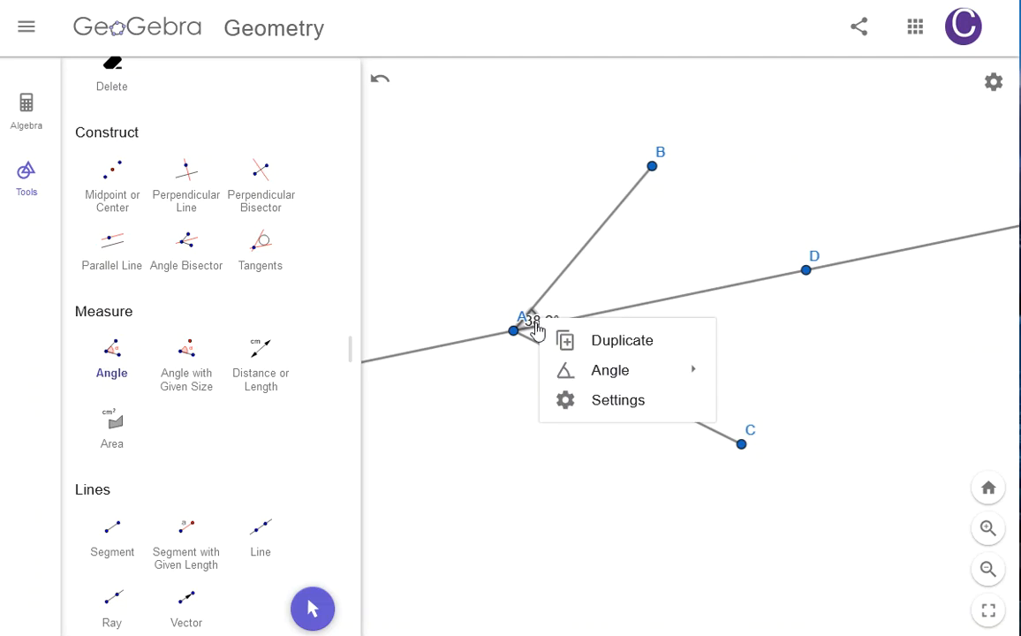
left_click(618, 401)
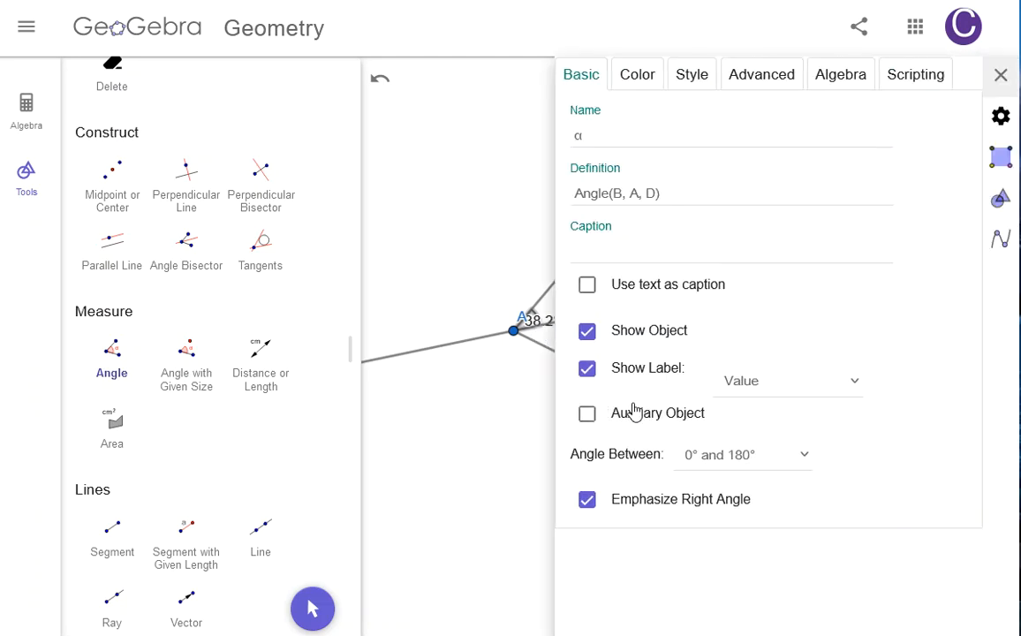
left_click(688, 76)
left_click_drag(611, 288, 652, 294)
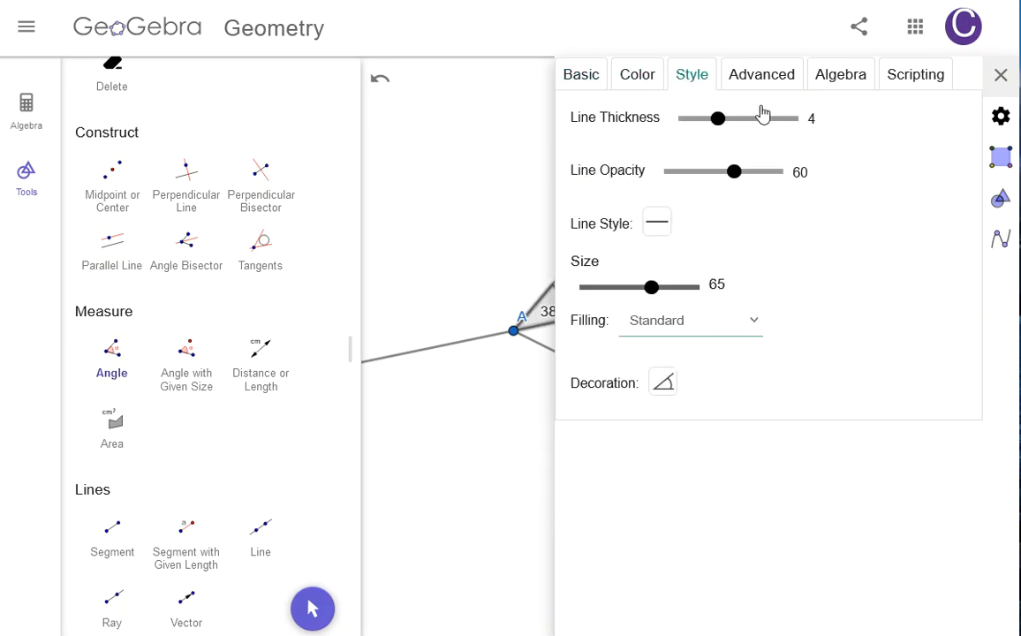
left_click(1001, 76)
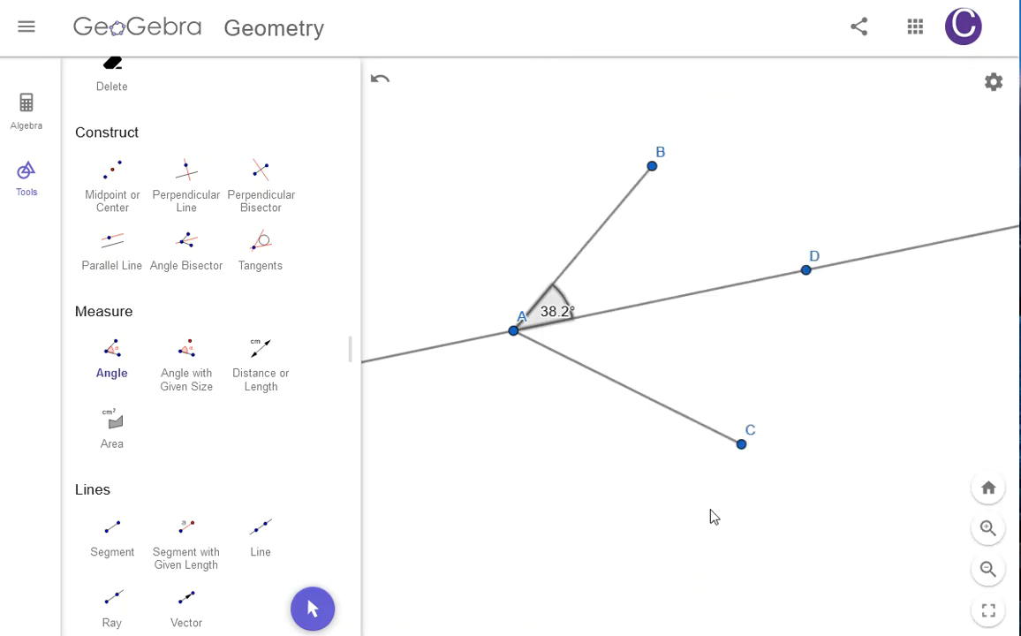
Step: Browse the tabs of angle BAD's settings
right_click(568, 316)
left_click(633, 395)
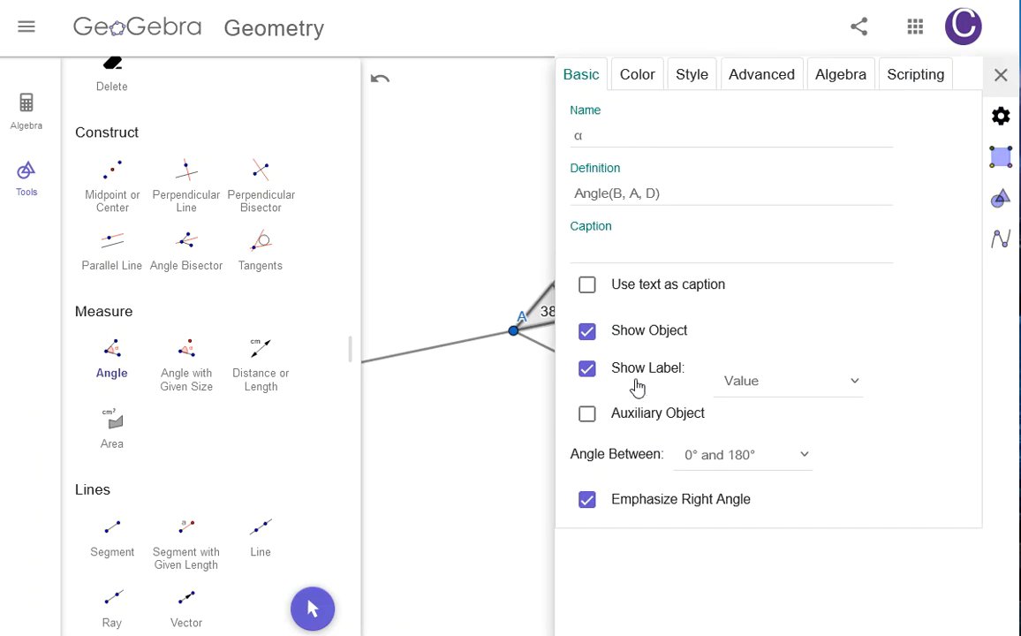
left_click(648, 75)
left_click(705, 79)
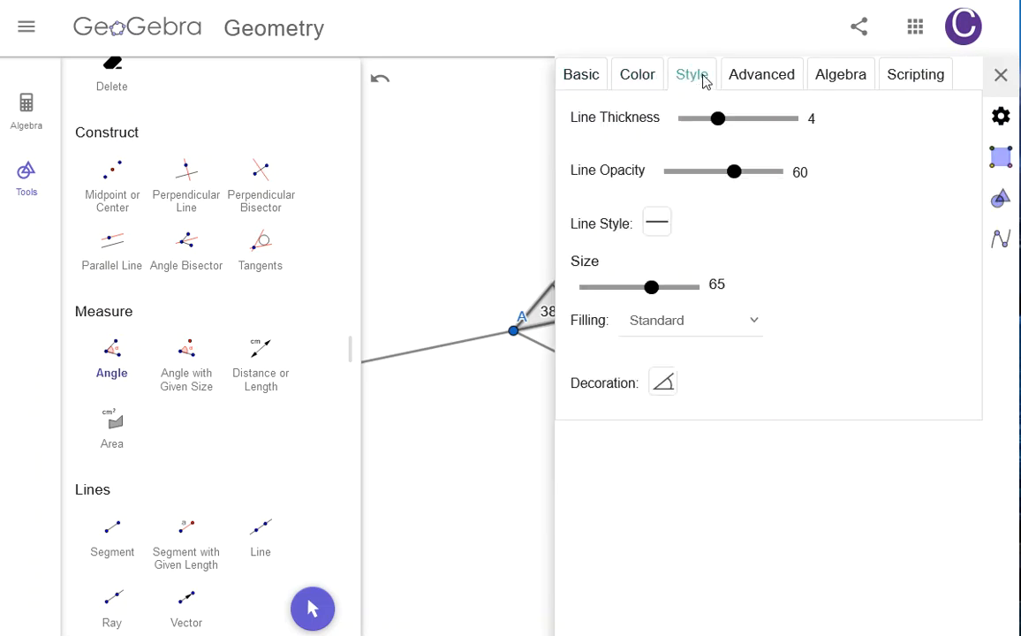
left_click(758, 83)
left_click(837, 81)
left_click(892, 79)
left_click(587, 79)
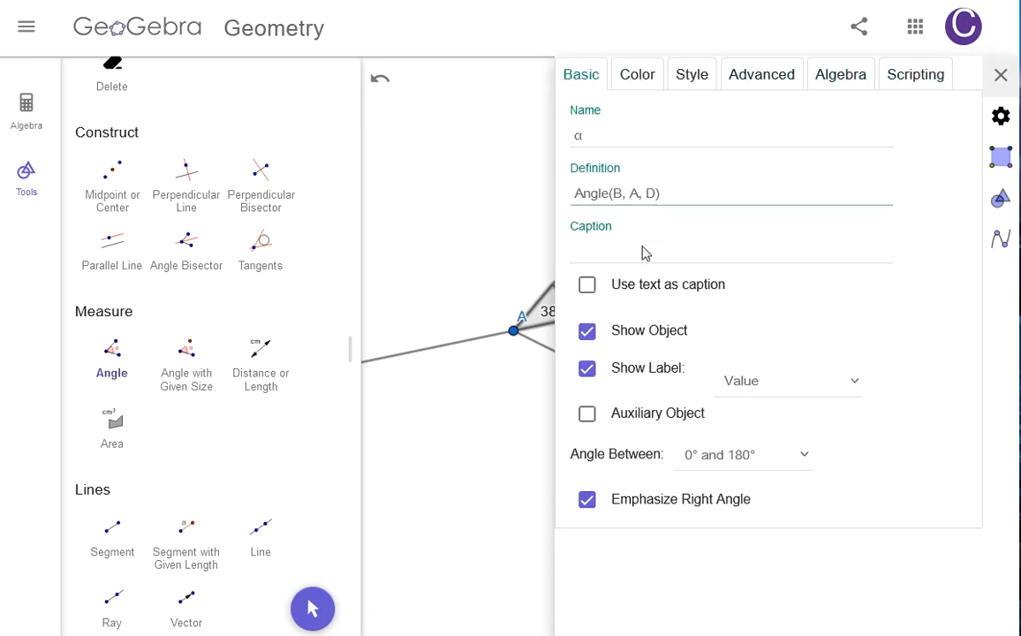
left_click(1001, 75)
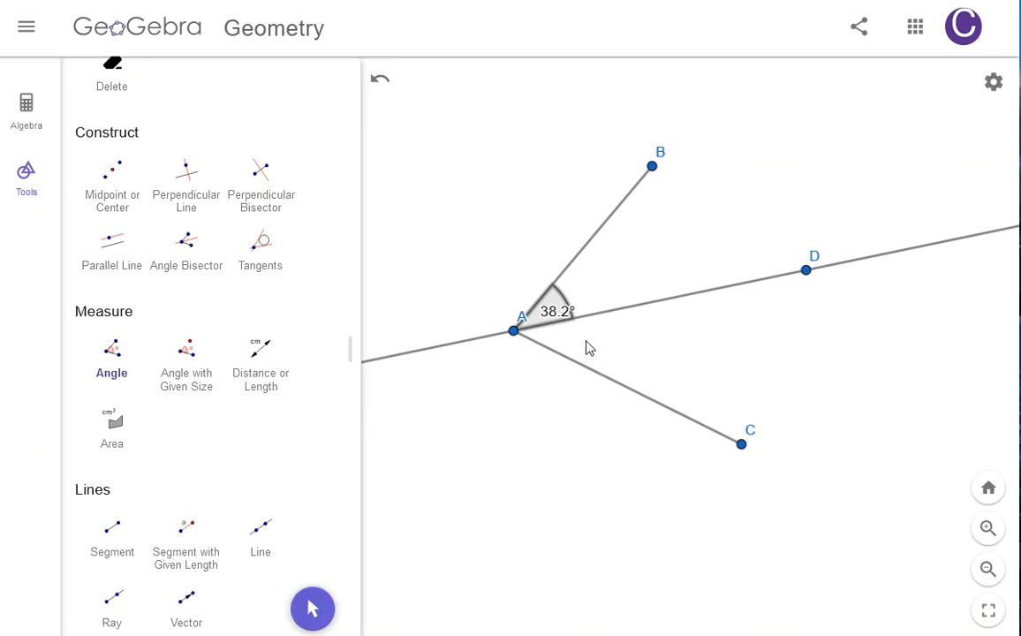
Step: Measure angle DAC with the Angle tool through points D, A and C
left_click(117, 362)
left_click(806, 270)
left_click(513, 331)
left_click(742, 449)
Step: Enlarge the arc of angle DAC in its style settings to match angle BAD
scroll(106, 176, "up", 4)
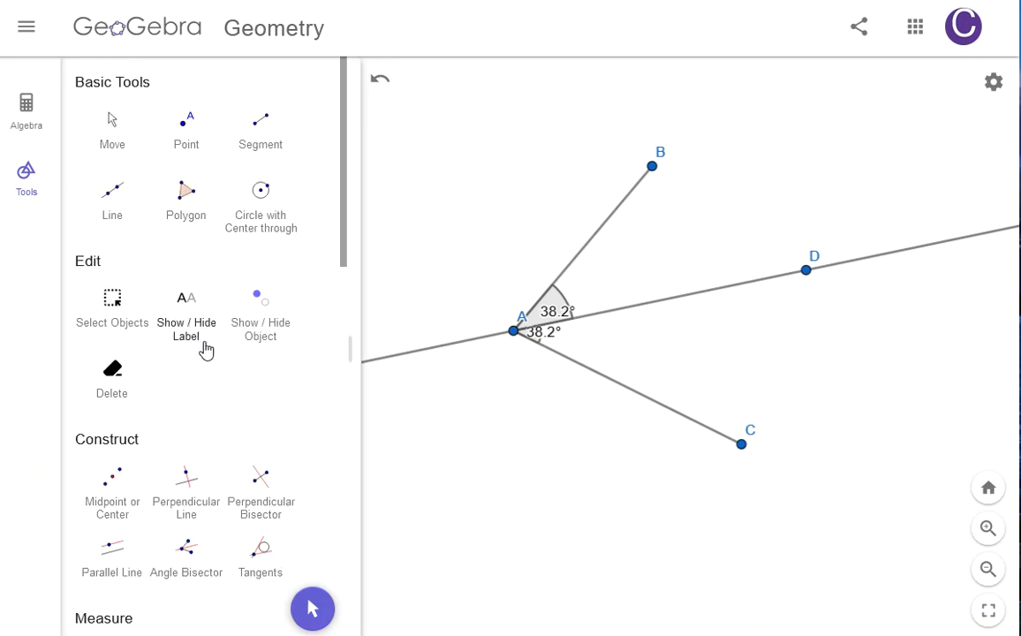
left_click(113, 130)
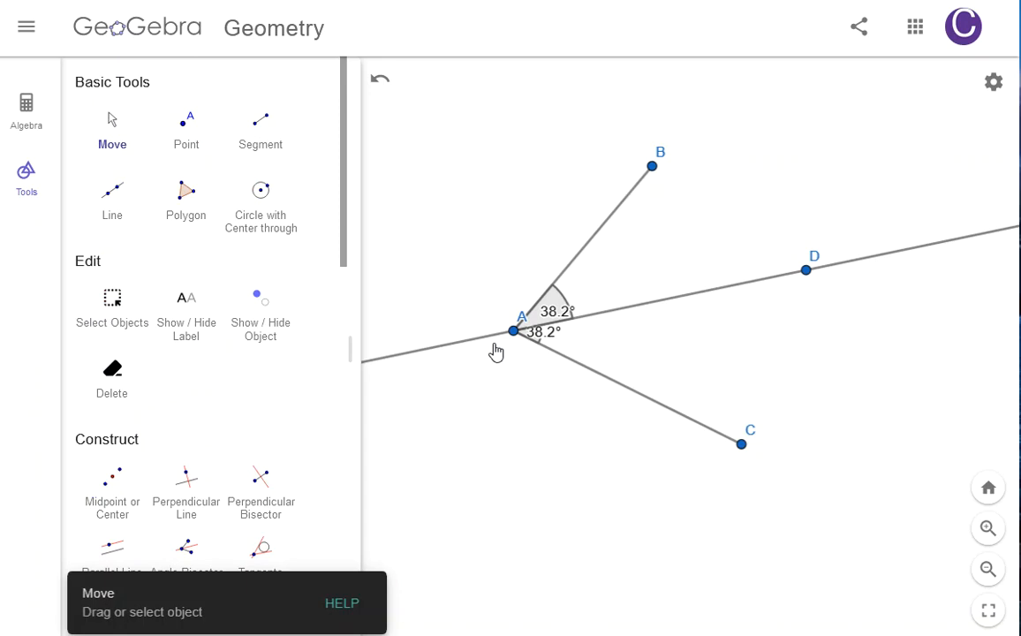
right_click(555, 344)
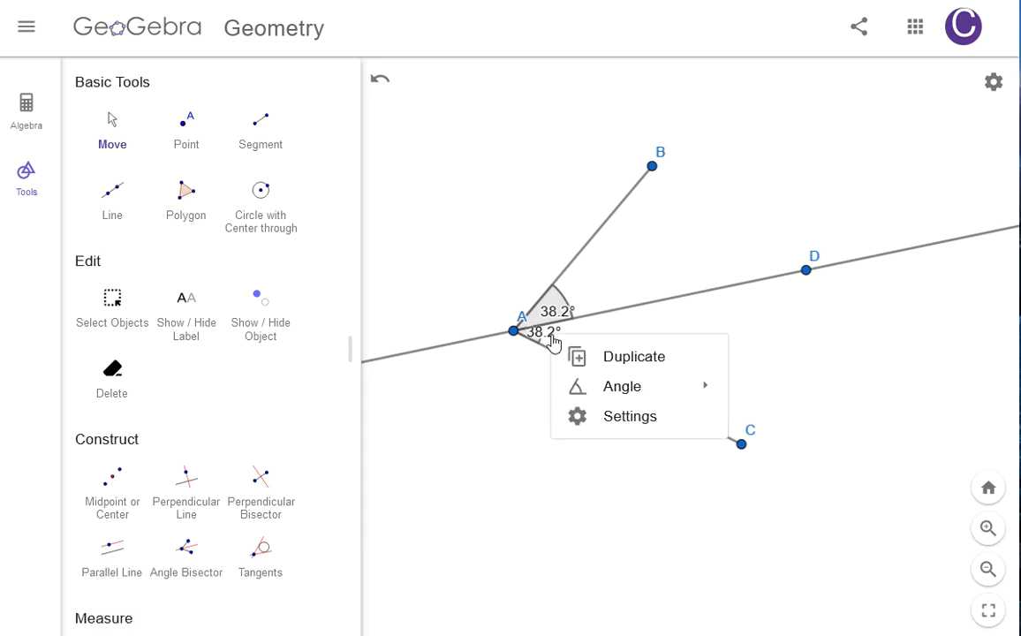
left_click(645, 421)
left_click(698, 79)
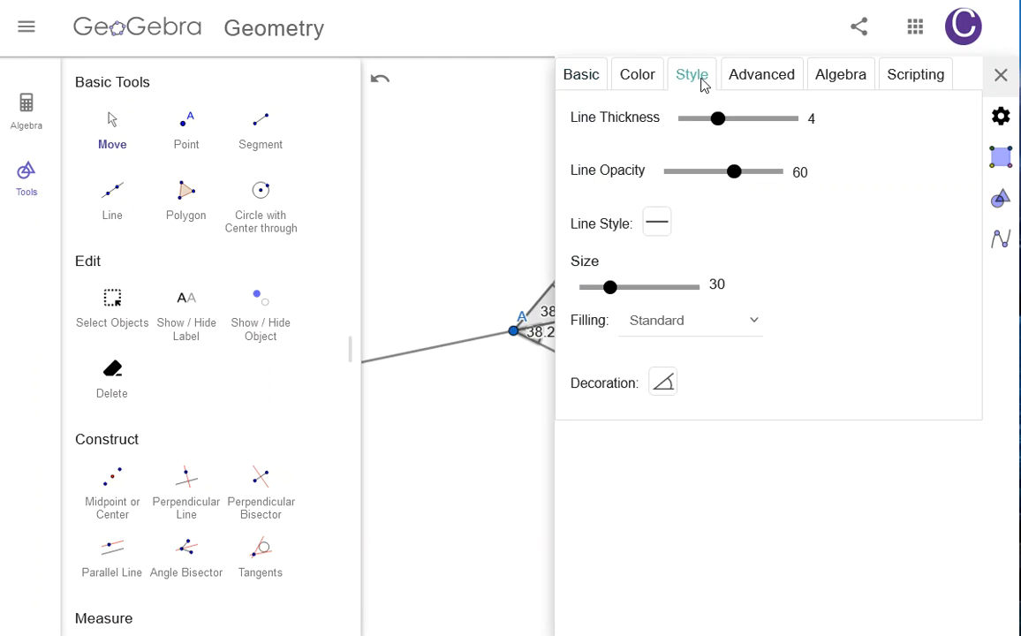
left_click_drag(616, 294, 662, 293)
left_click(1002, 76)
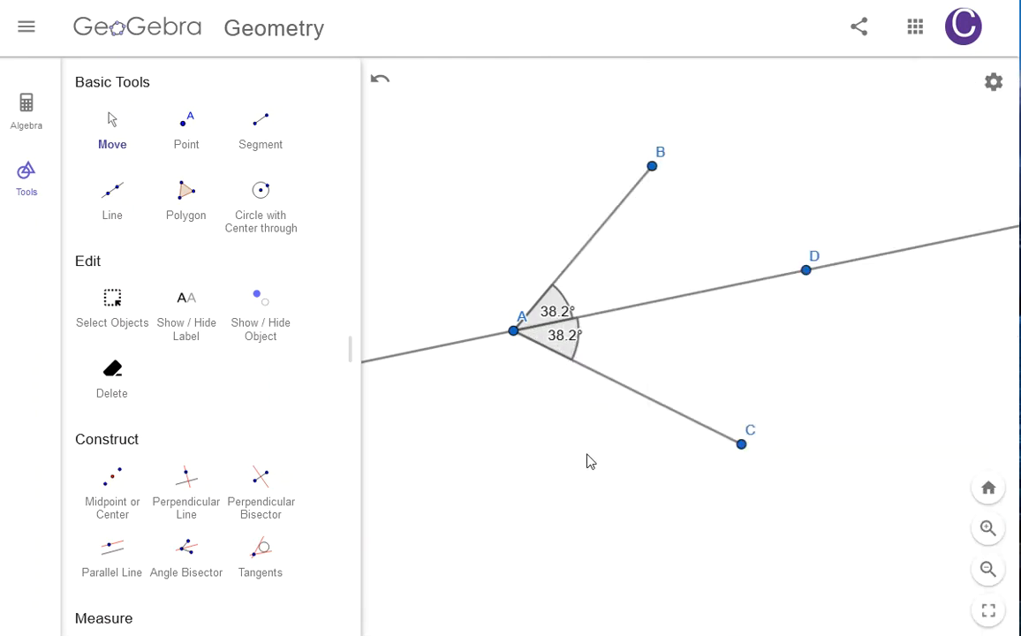
Step: Drag point C downward and closer to A with the Move tool
left_click_drag(742, 444, 623, 493)
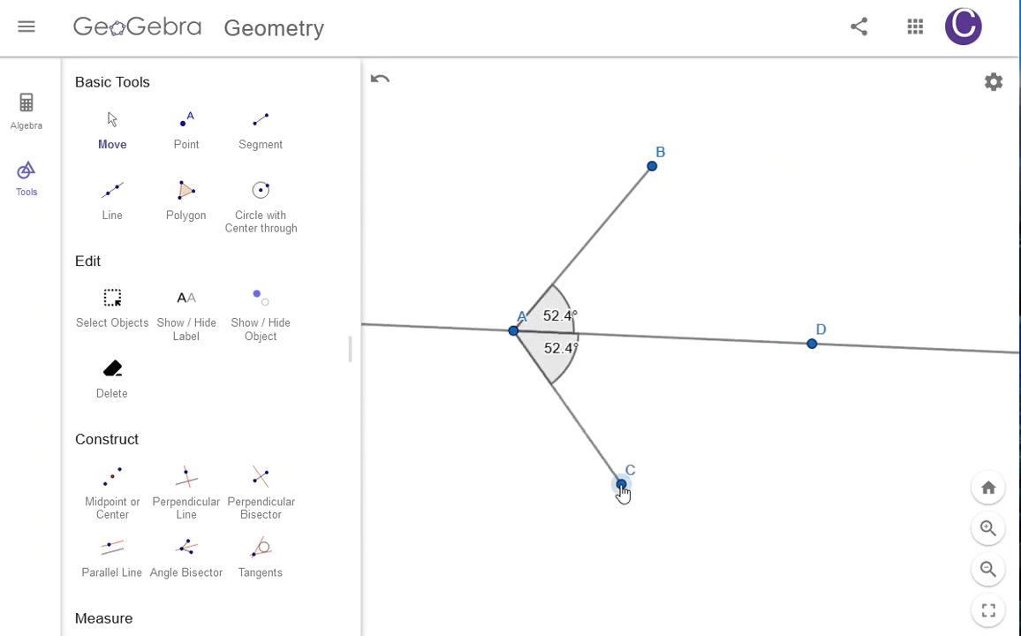
Step: Switch angle DAC to the 180° to 360° range, then undo the change
right_click(571, 354)
mouse_move(652, 415)
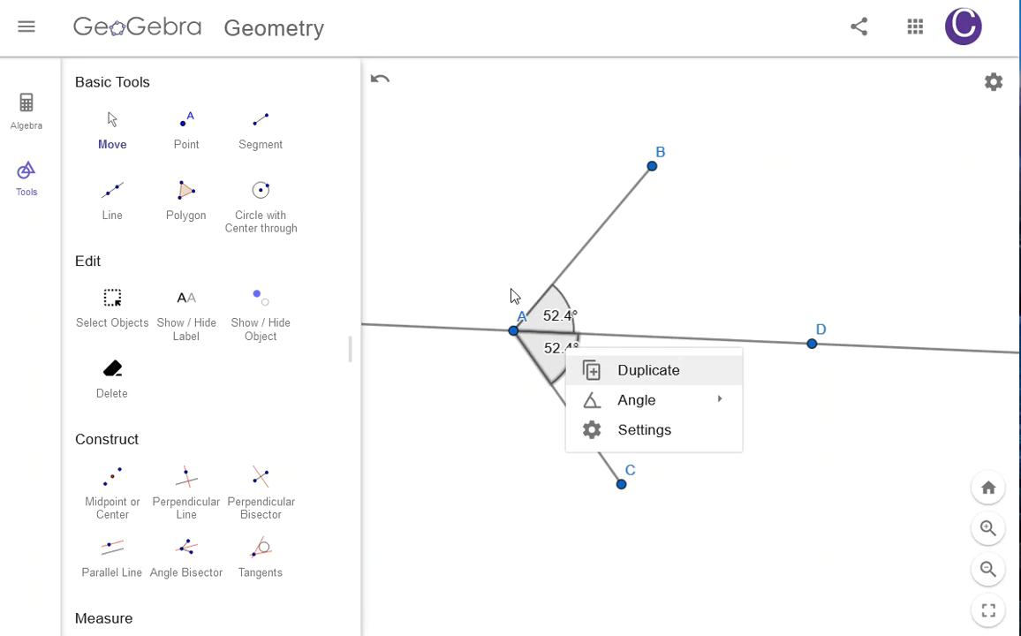
mouse_move(698, 400)
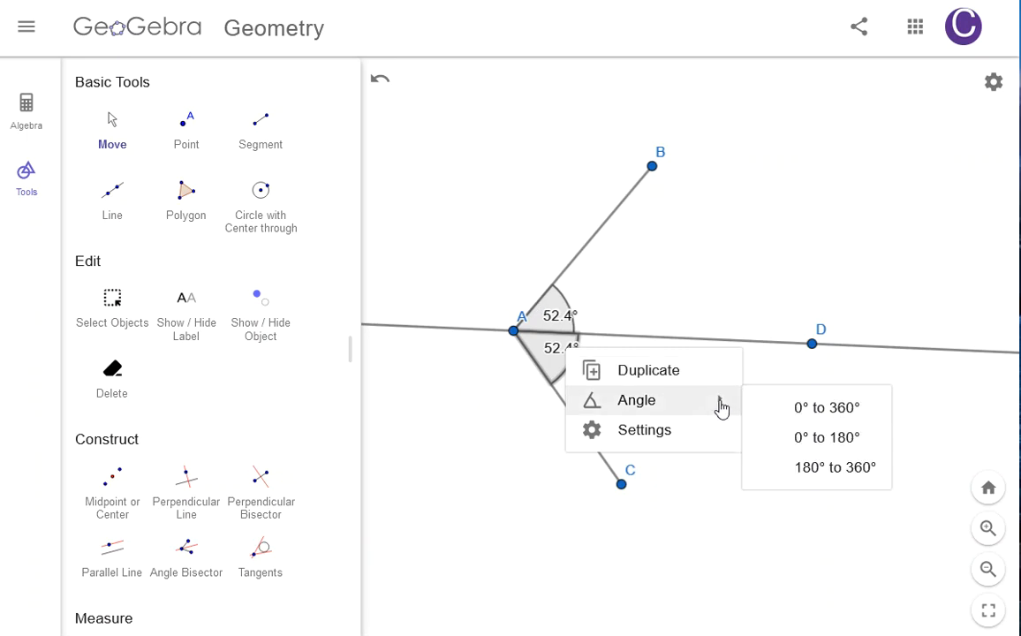
left_click(831, 471)
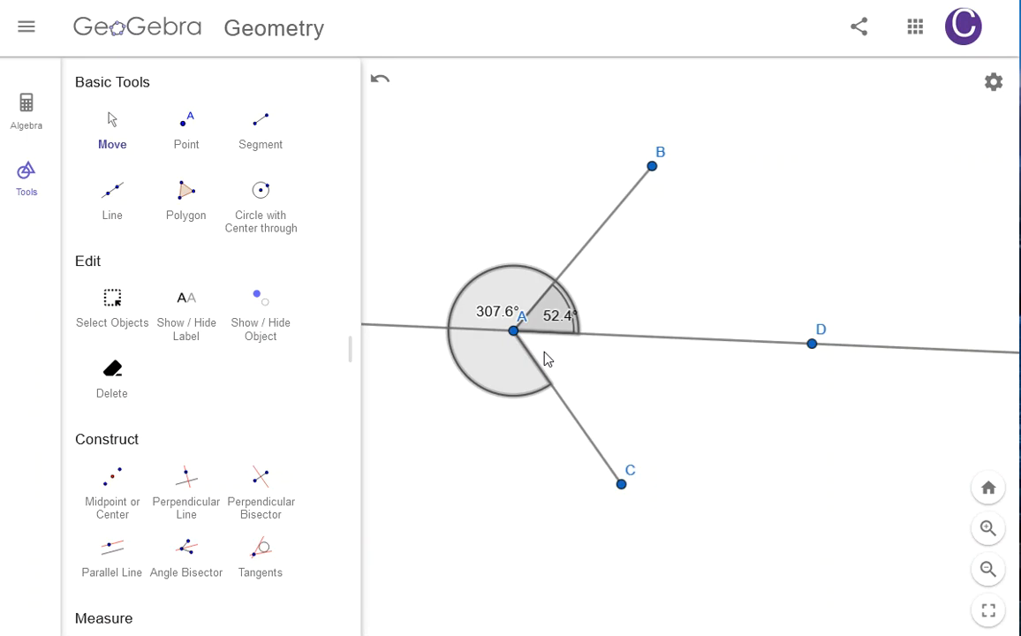
left_click(380, 78)
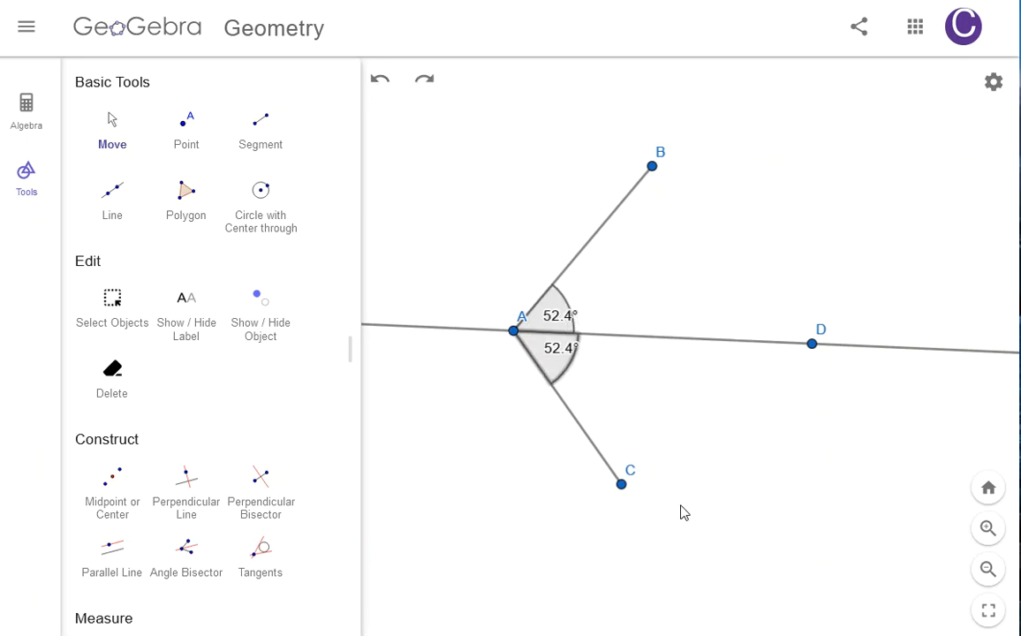
Step: Nudge point C slightly with the Move tool
mouse_move(623, 489)
left_mouse_down()
mouse_move(695, 447)
mouse_move(626, 485)
left_mouse_up()
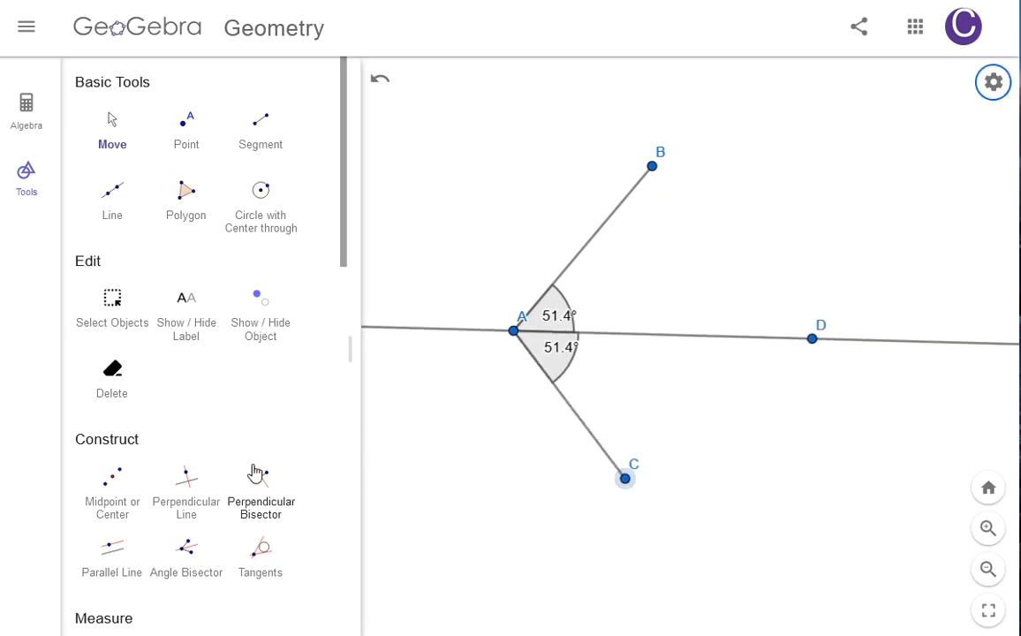
Step: Measure the length of segment AB with the Distance or Length tool
scroll(256, 475, "down", 5)
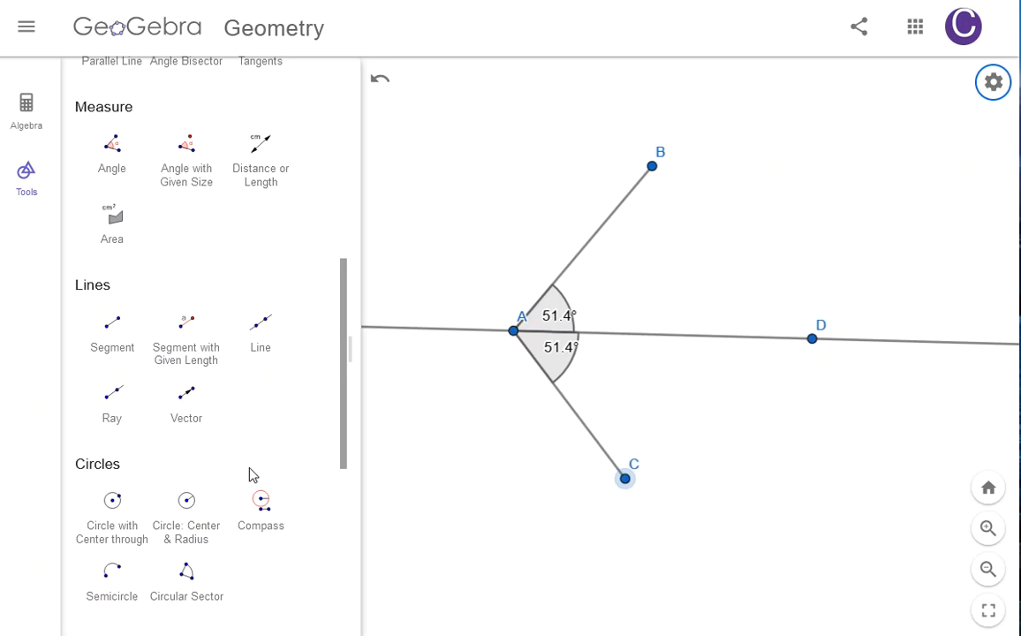
scroll(251, 474, "up", 2)
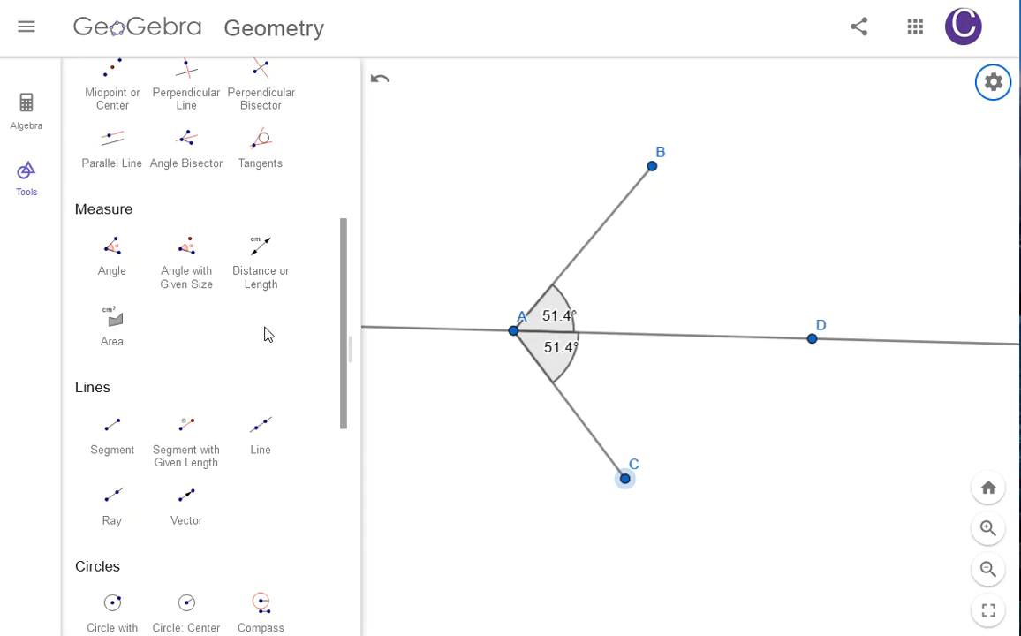
left_click(250, 278)
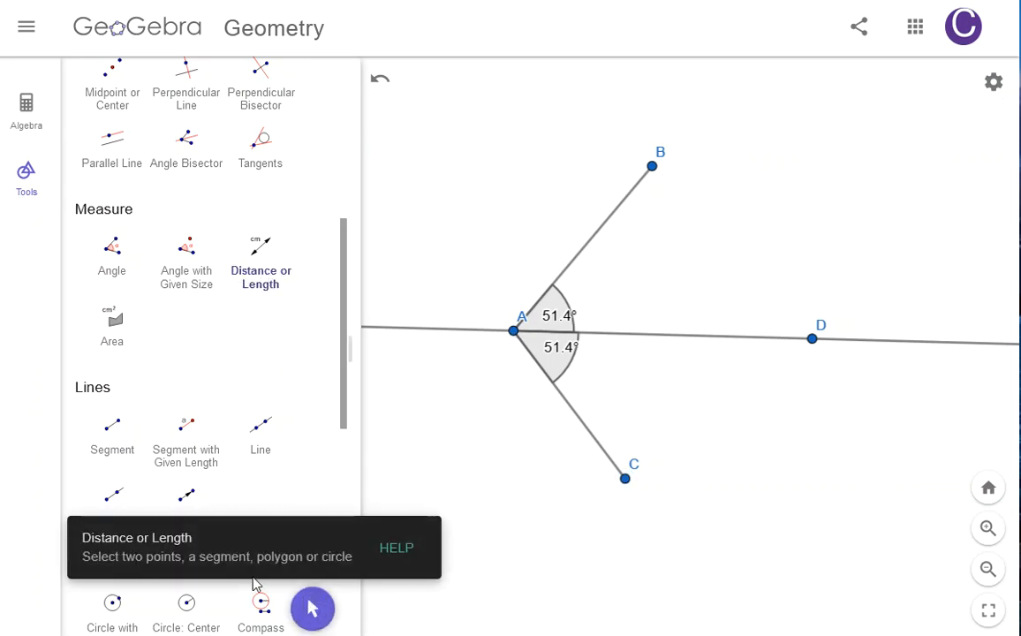
left_click(514, 334)
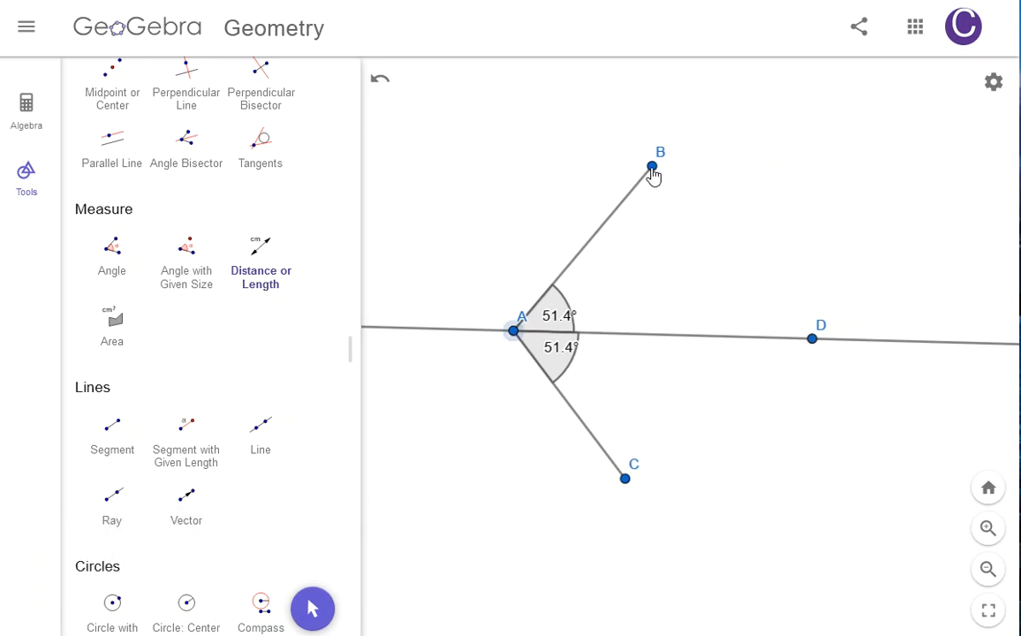
left_click(653, 170)
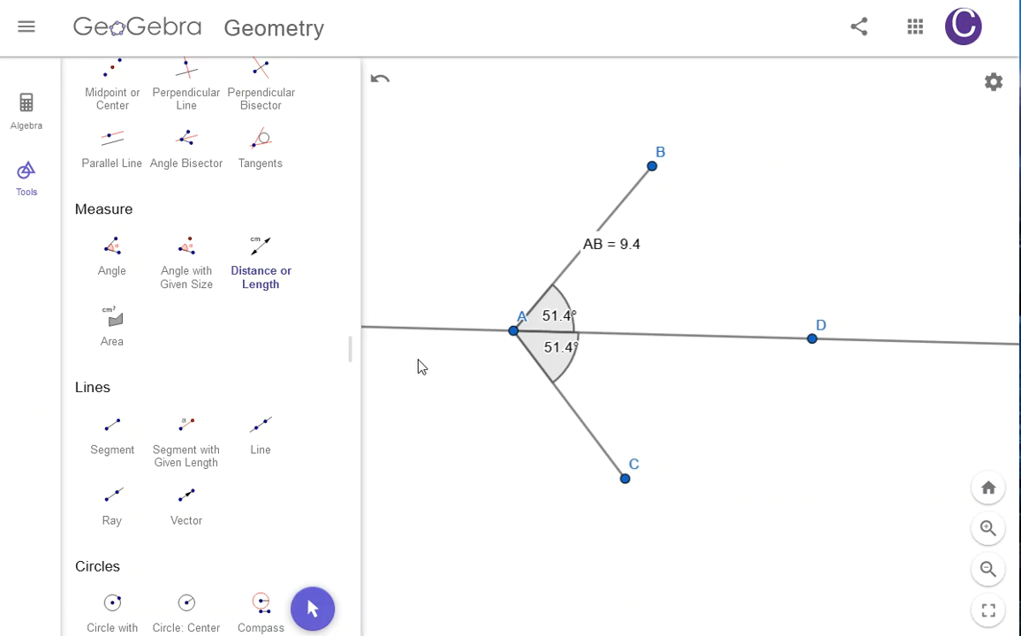
Step: Measure the length of segment AC with the Distance or Length tool
left_click(258, 294)
left_click(513, 331)
left_click(625, 478)
Step: Drag point C slightly down and right with the Move tool
scroll(203, 283, "up", 5)
left_click(112, 124)
left_click_drag(626, 481, 655, 500)
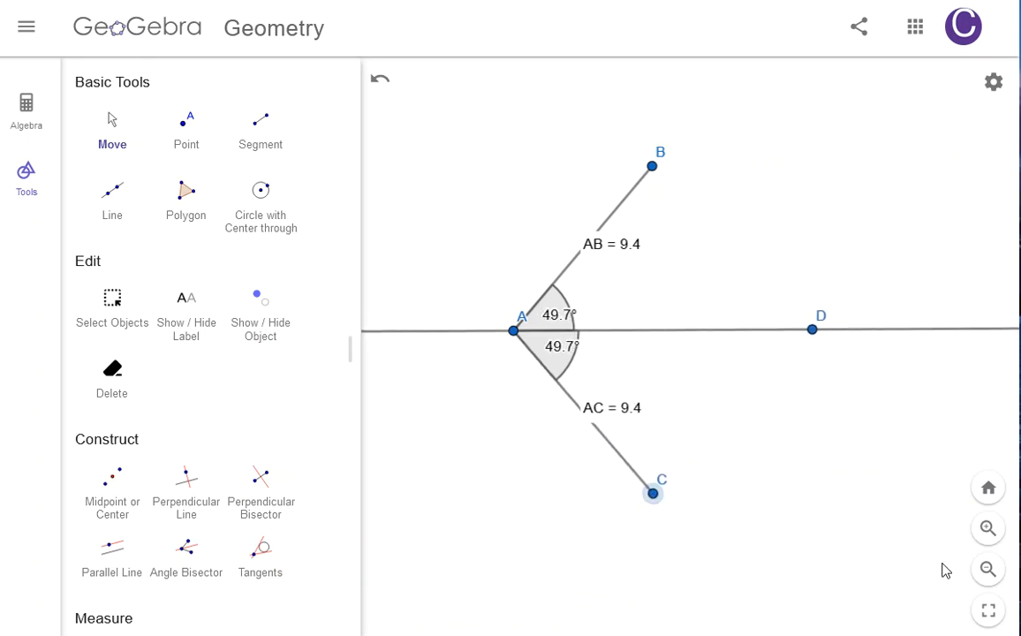
scroll(176, 429, "down", 3)
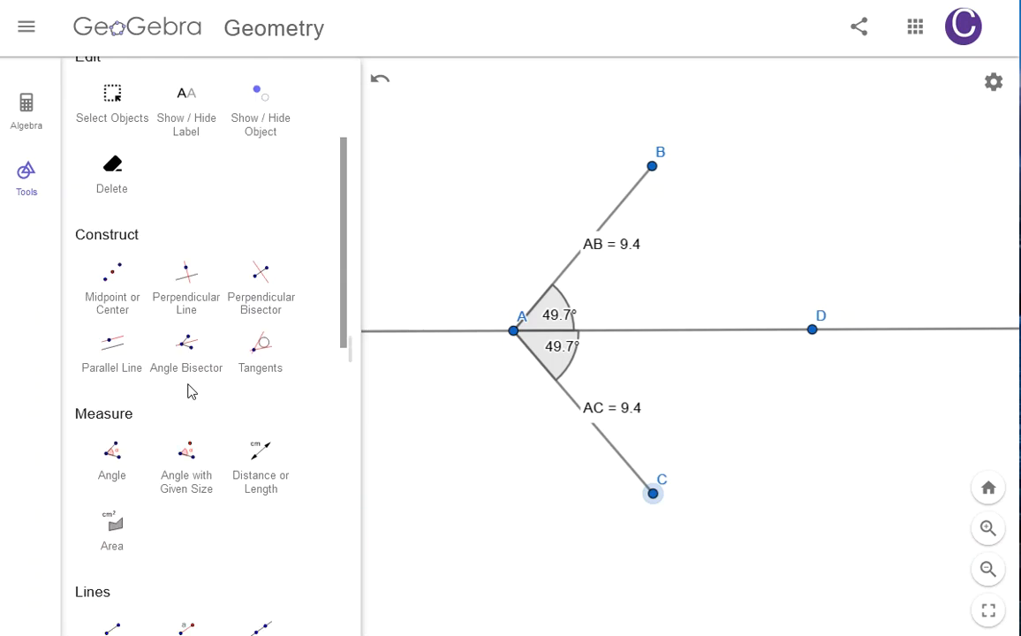
scroll(267, 482, "down", 3)
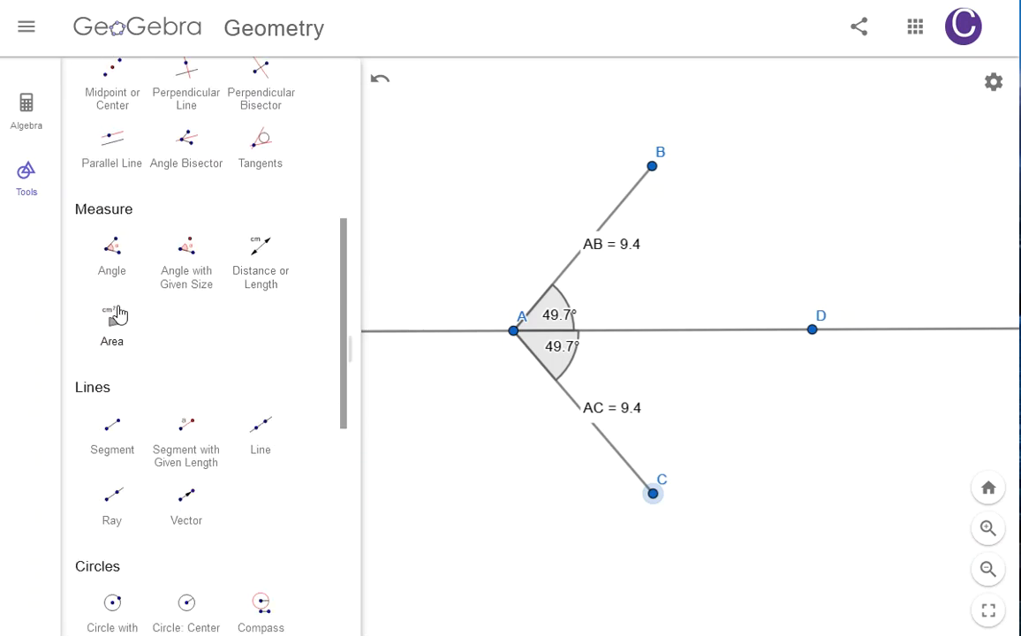
scroll(201, 402, "down", 3)
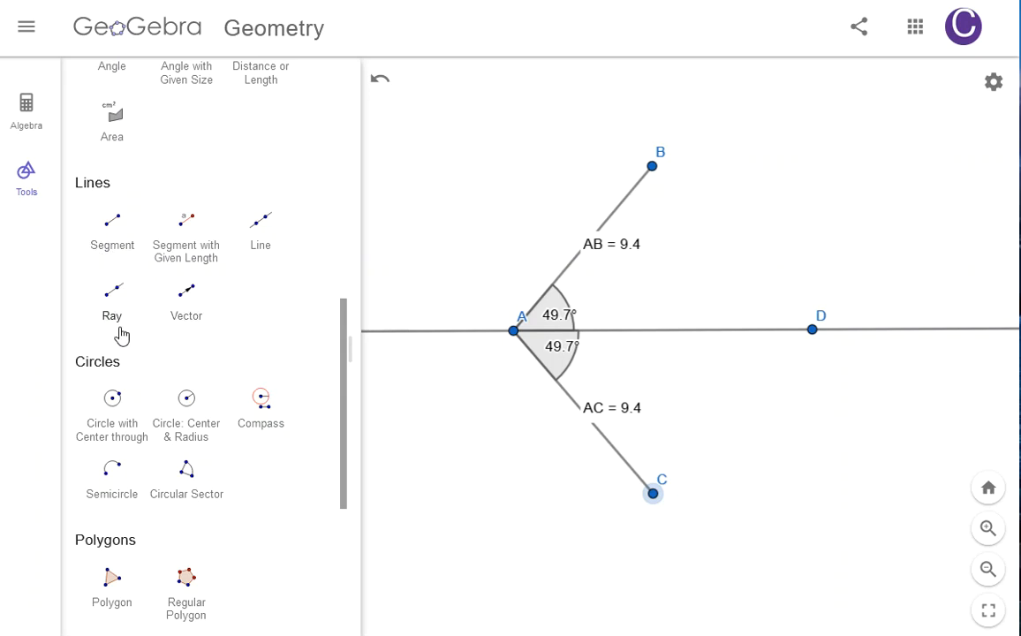
scroll(260, 401, "down", 2)
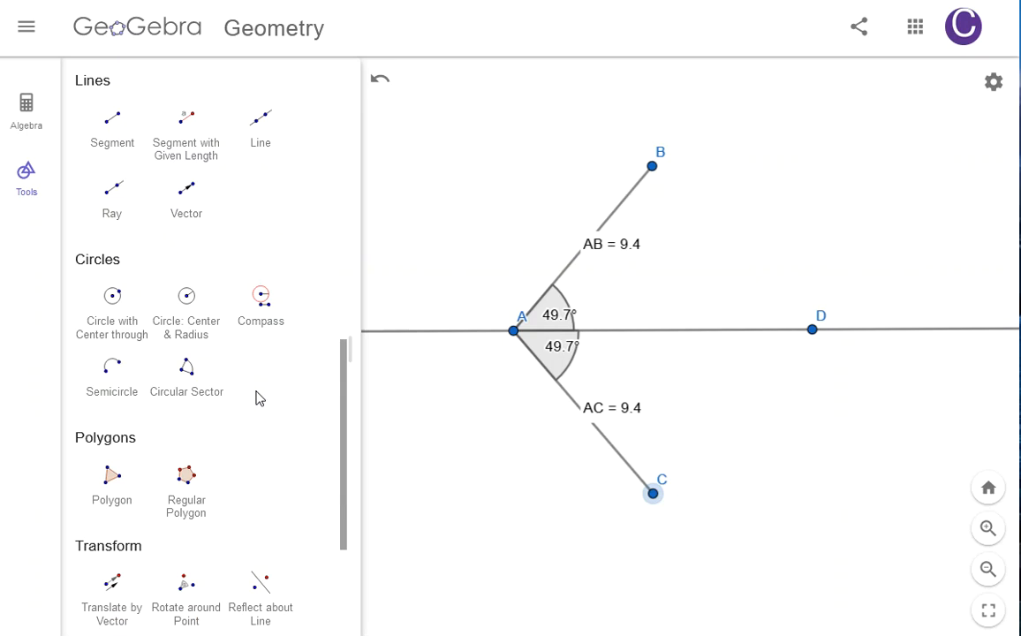
scroll(227, 485, "down", 1)
scroll(228, 484, "down", 2)
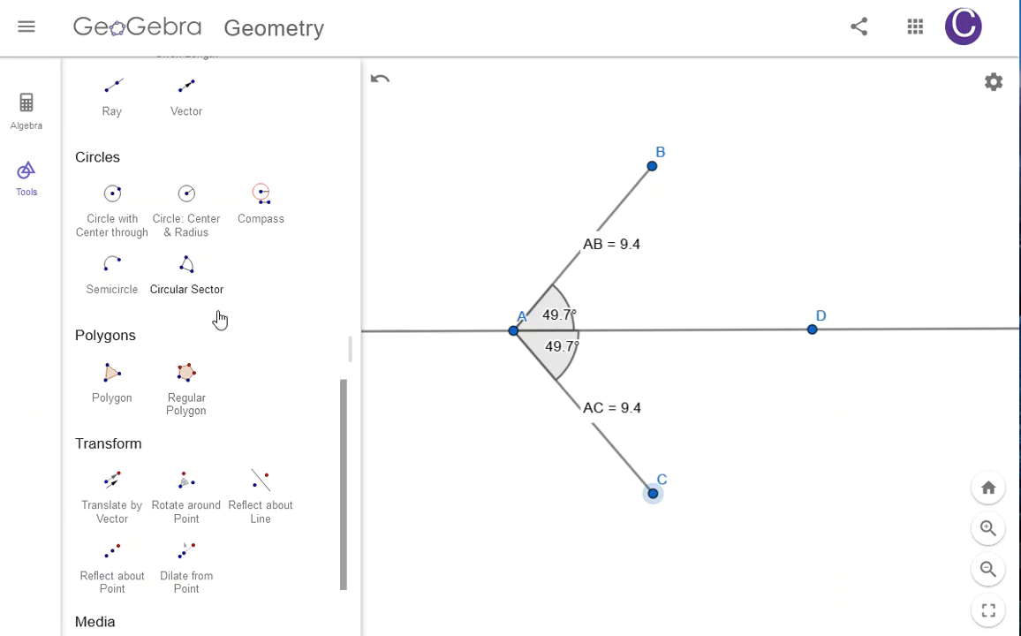
Step: Delete all remaining objects, the angles, segments and points, with the Delete tool
scroll(219, 334, "up", 15)
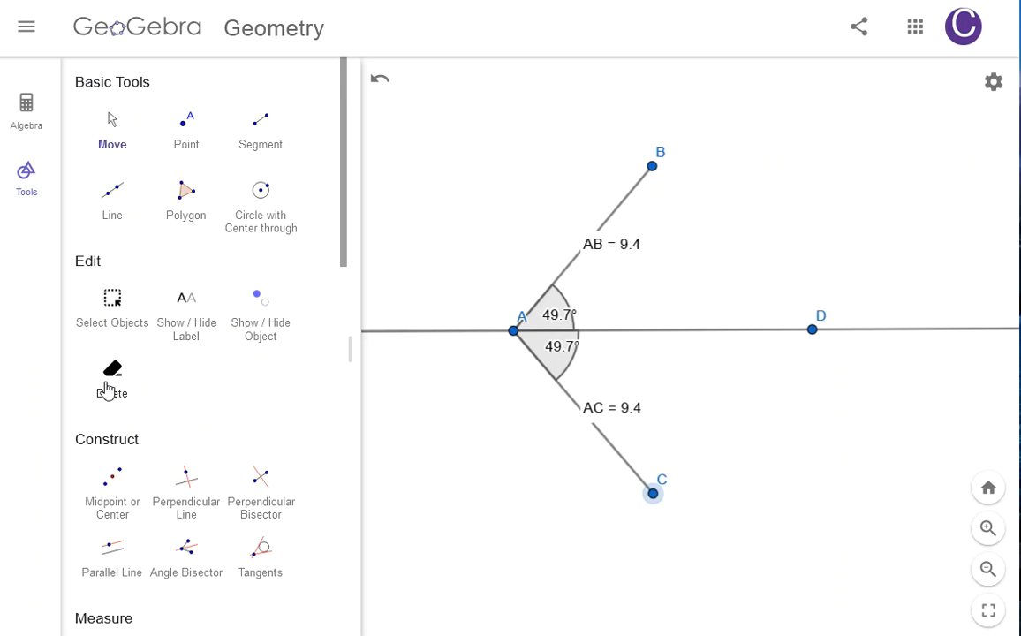
left_click(107, 387)
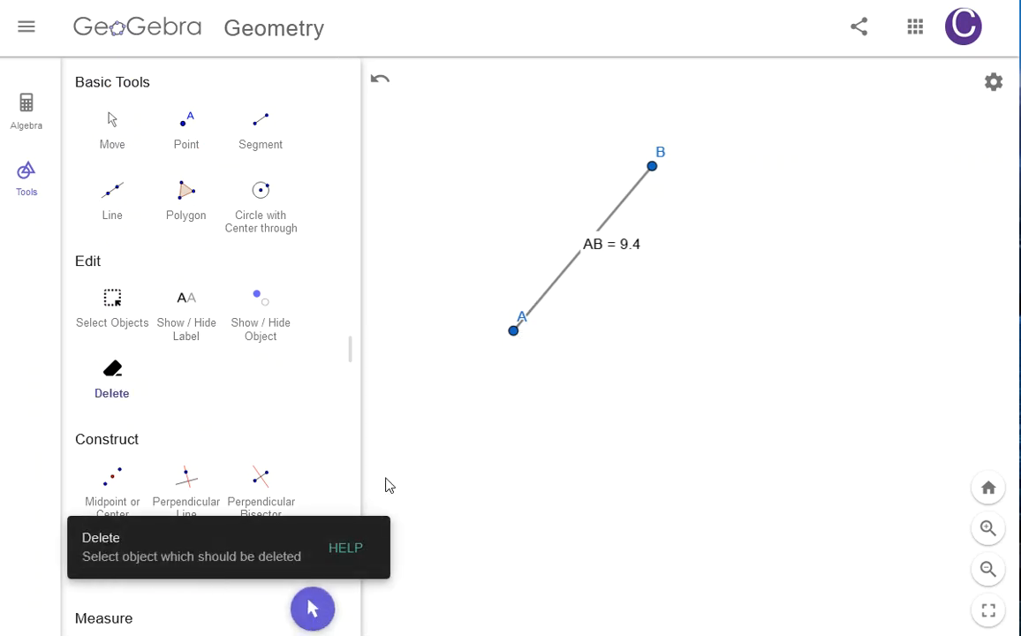
left_click(558, 288)
left_click(613, 253)
left_click(651, 167)
left_click(515, 330)
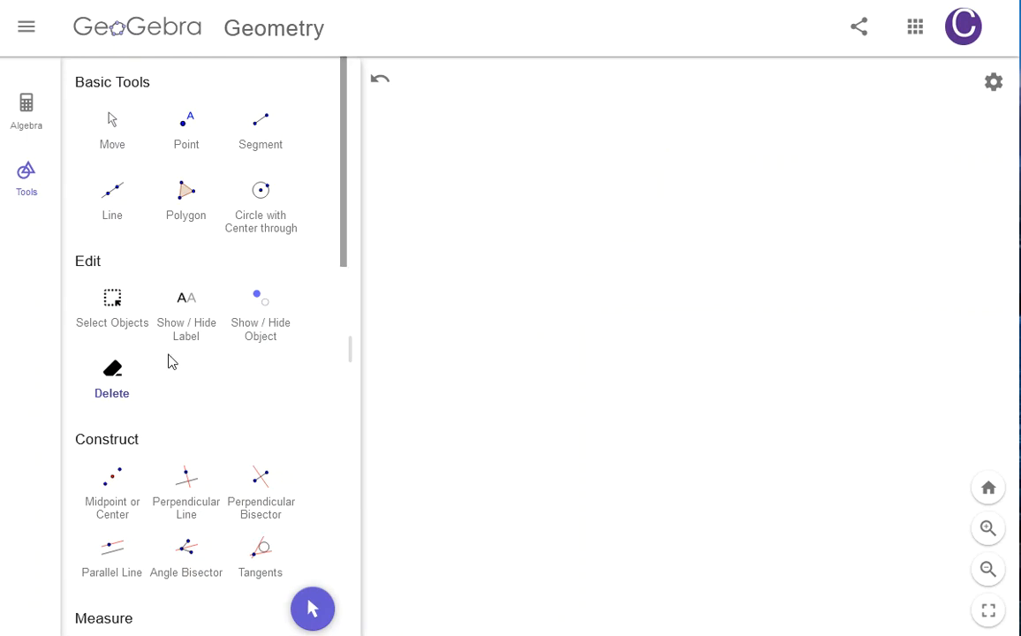
left_click(111, 129)
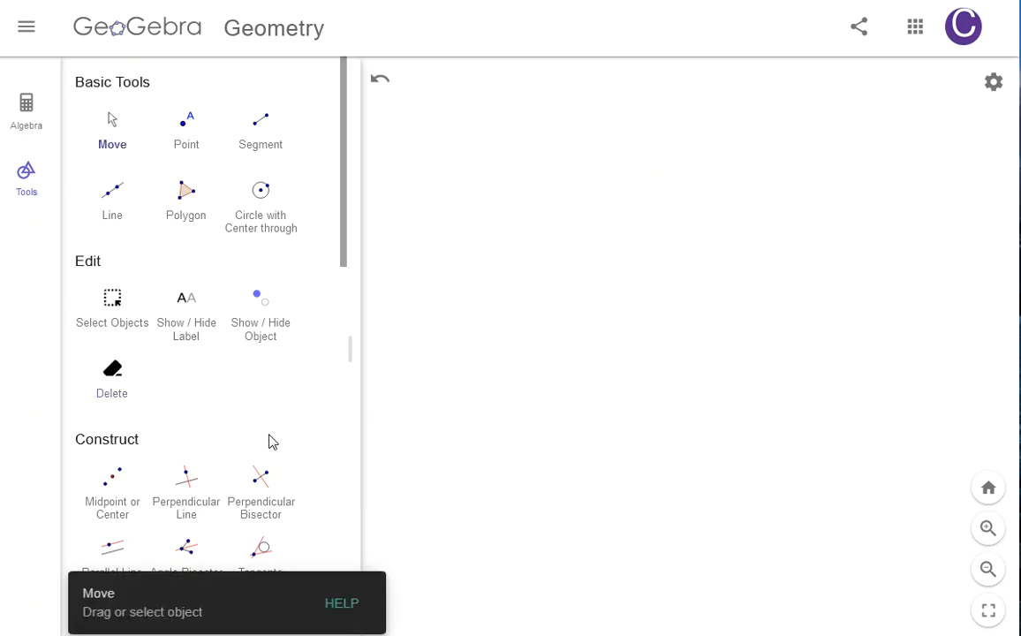
scroll(270, 447, "down", 10)
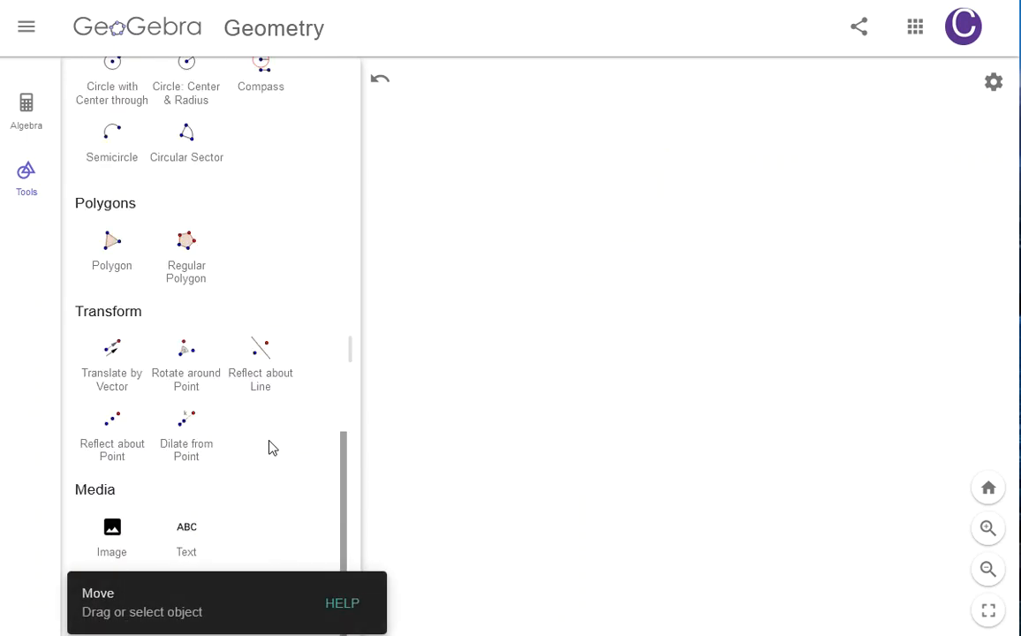
left_click(186, 271)
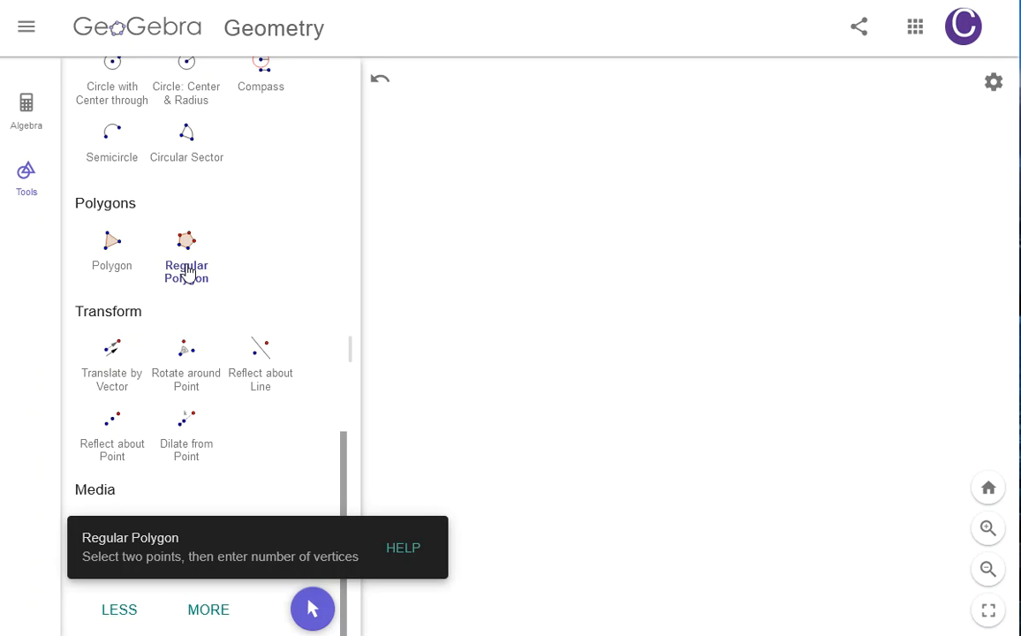
left_click(498, 217)
left_click(709, 208)
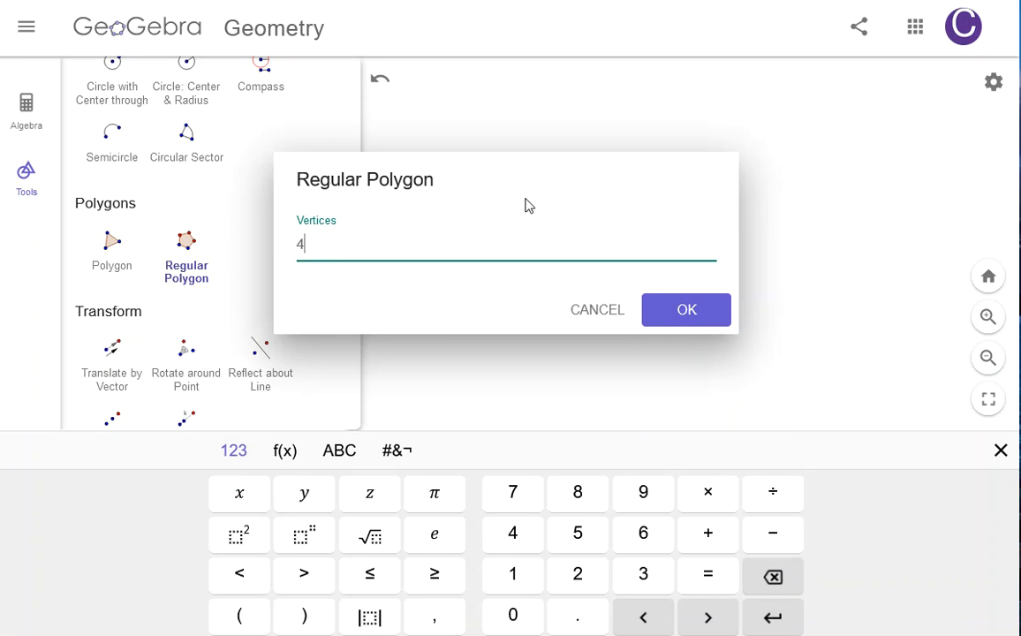
left_click(600, 311)
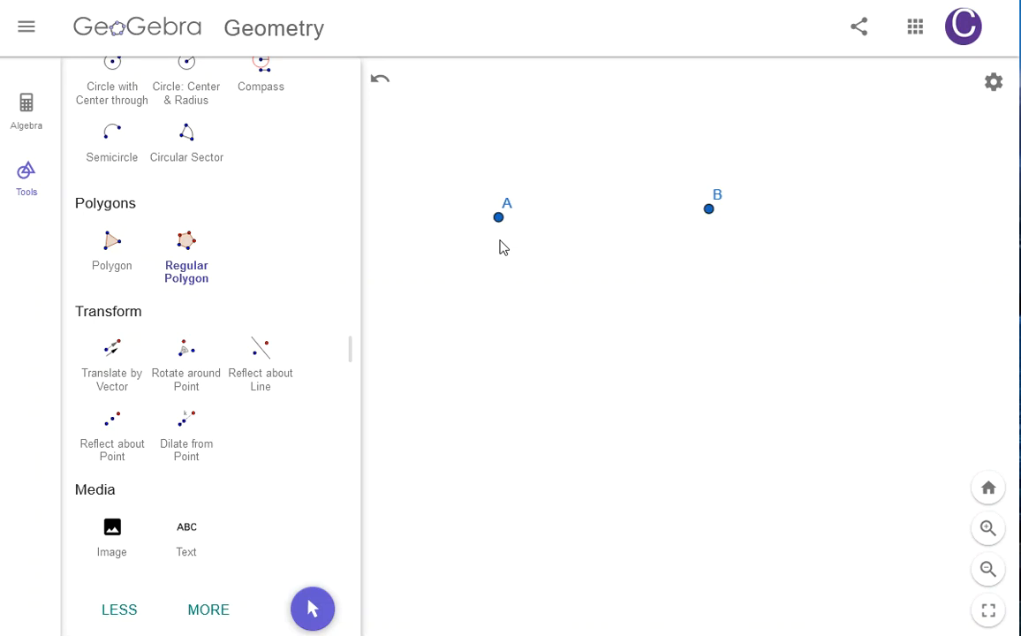
left_click(381, 81)
Step: Create a regular polygon with 8 vertices from two points using the Regular Polygon tool
left_click(206, 275)
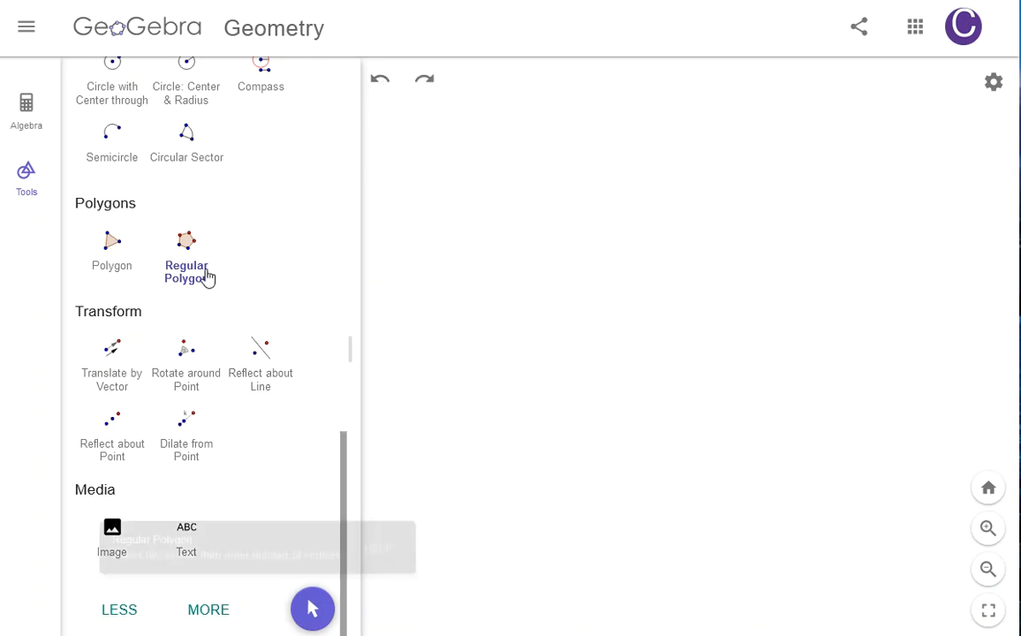
left_click(471, 209)
left_click(598, 184)
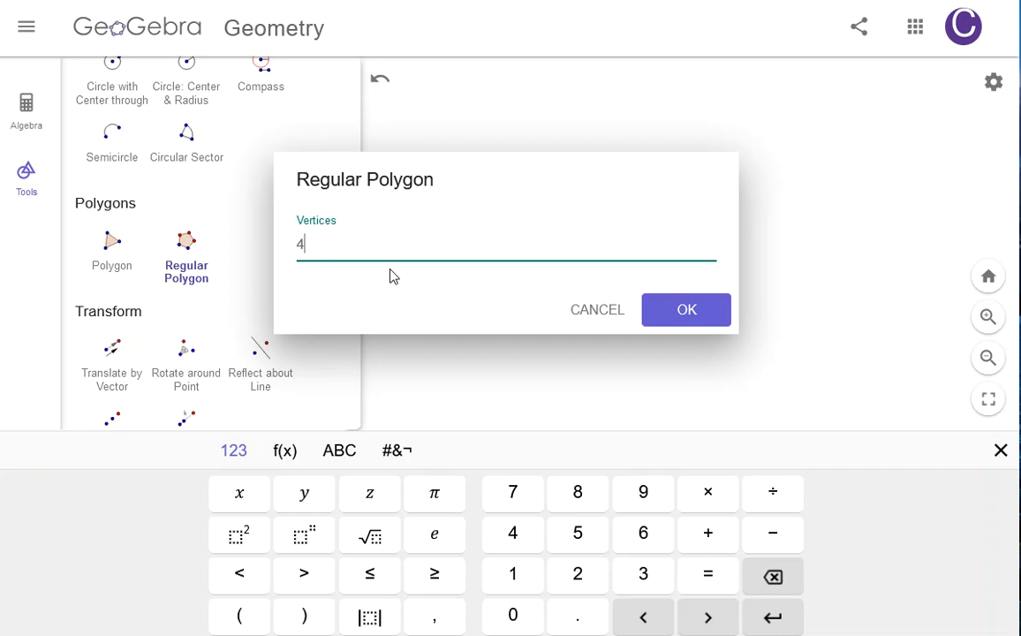
key("BackSpace")
type("5")
key("BackSpace")
type("8")
left_click(661, 298)
Step: Place two more points for another regular polygon, then cancel the vertices dialog
left_click(620, 333)
left_click(741, 500)
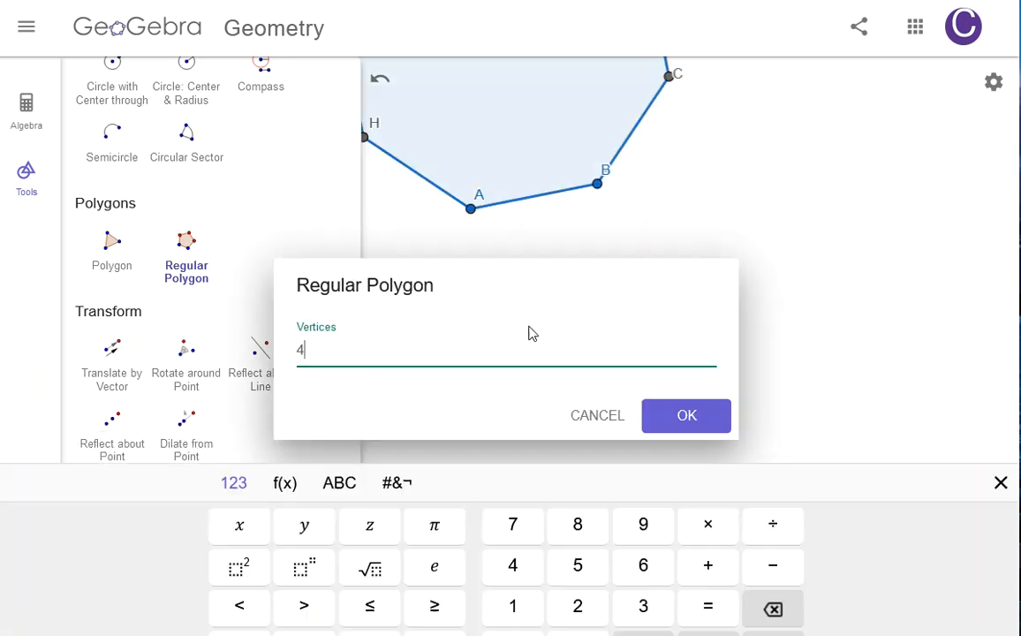
left_click(616, 310)
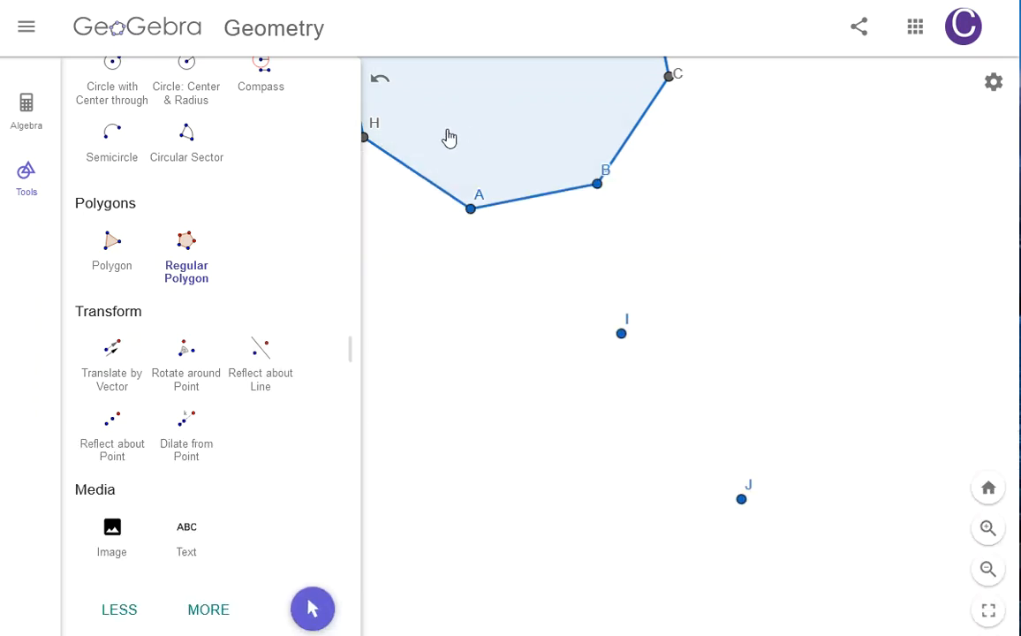
Step: Shrink the octagon by dragging vertex B with the Move tool
scroll(223, 258, "up", 10)
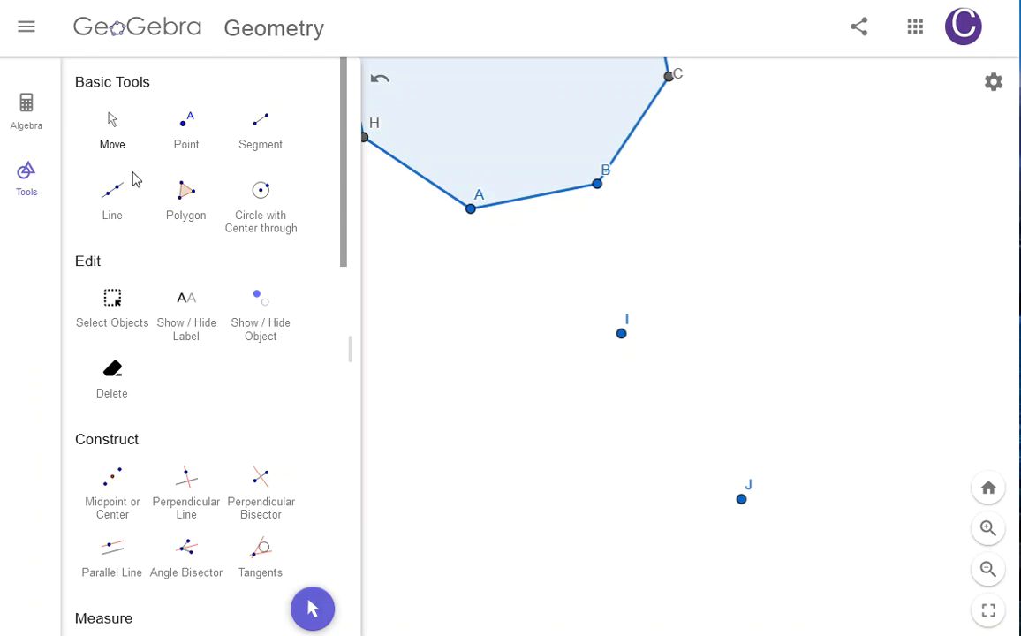
left_click(113, 133)
left_click_drag(698, 256, 800, 533)
left_click_drag(704, 450, 623, 545)
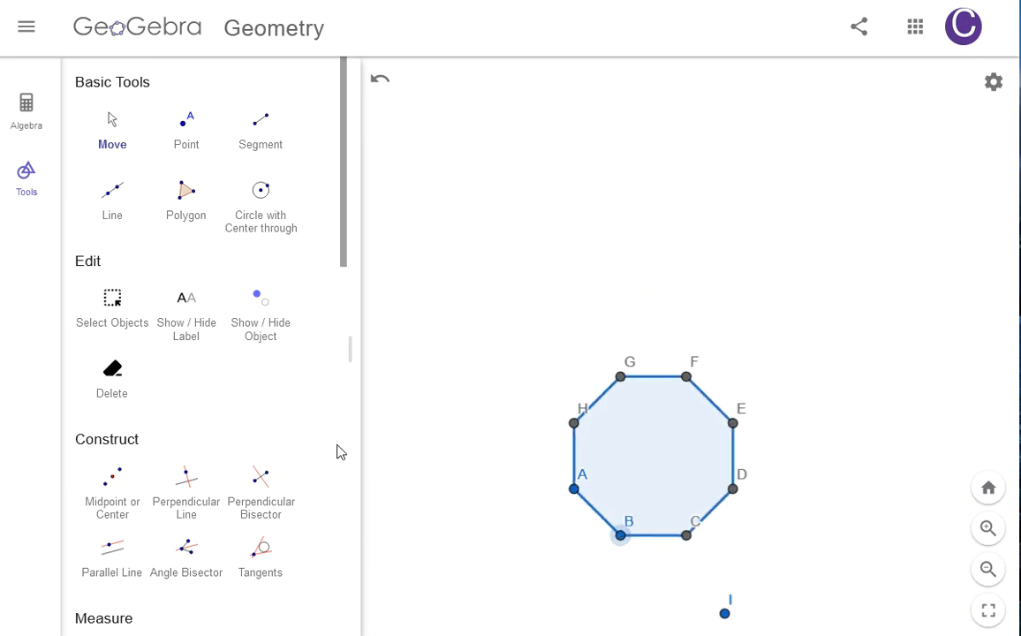
Step: Draw a seven-sided irregular polygon KLMNOPQ with the Polygon tool, closing it at K
scroll(201, 463, "down", 8)
scroll(189, 464, "down", 3)
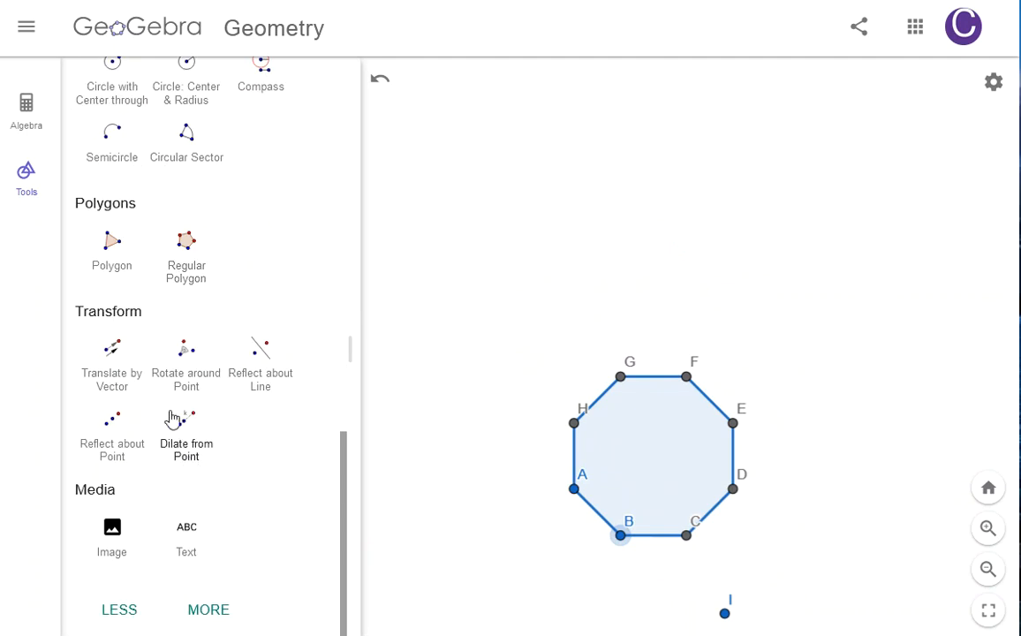
left_click(111, 256)
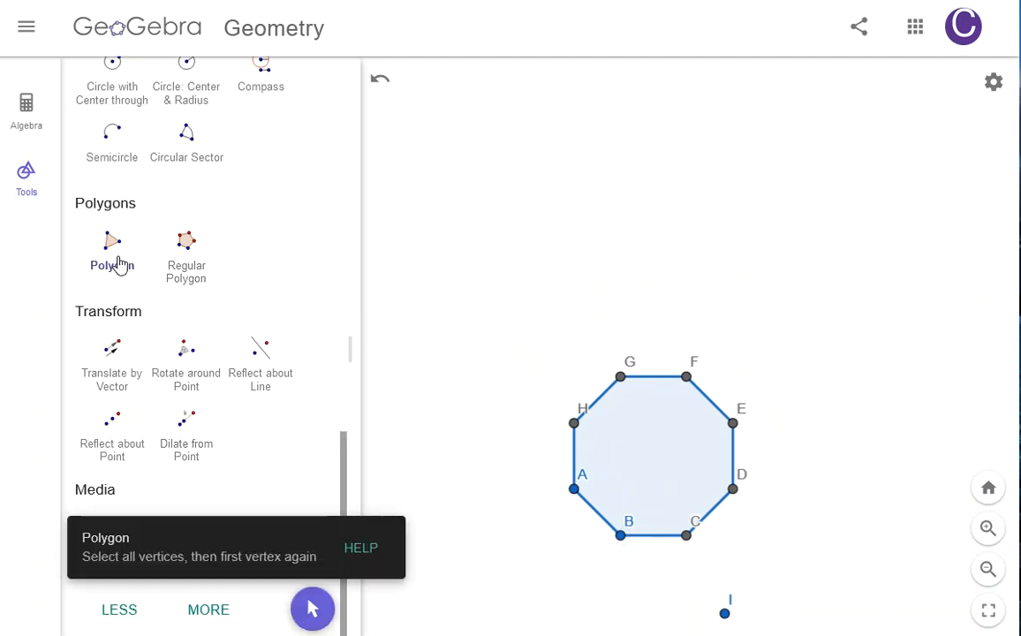
left_click(466, 139)
left_click(551, 109)
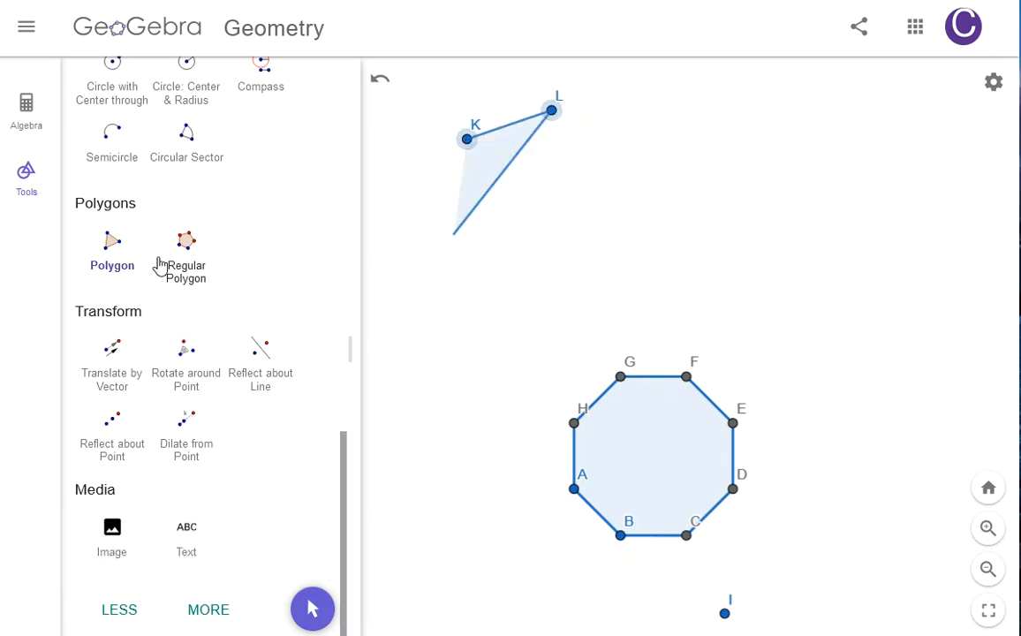
left_click(628, 128)
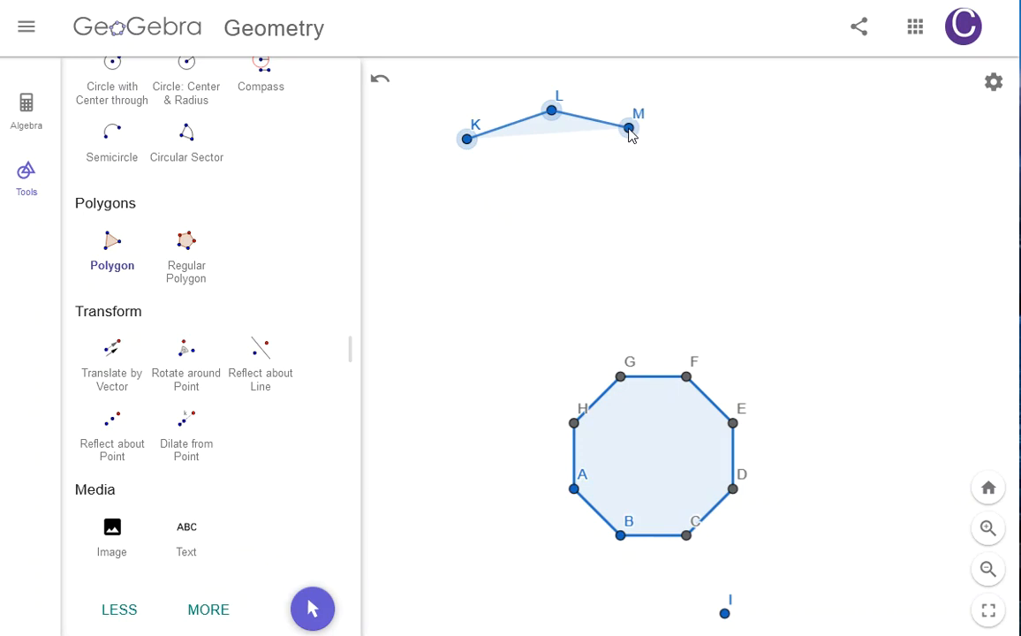
left_click(652, 237)
left_click(588, 173)
left_click(555, 286)
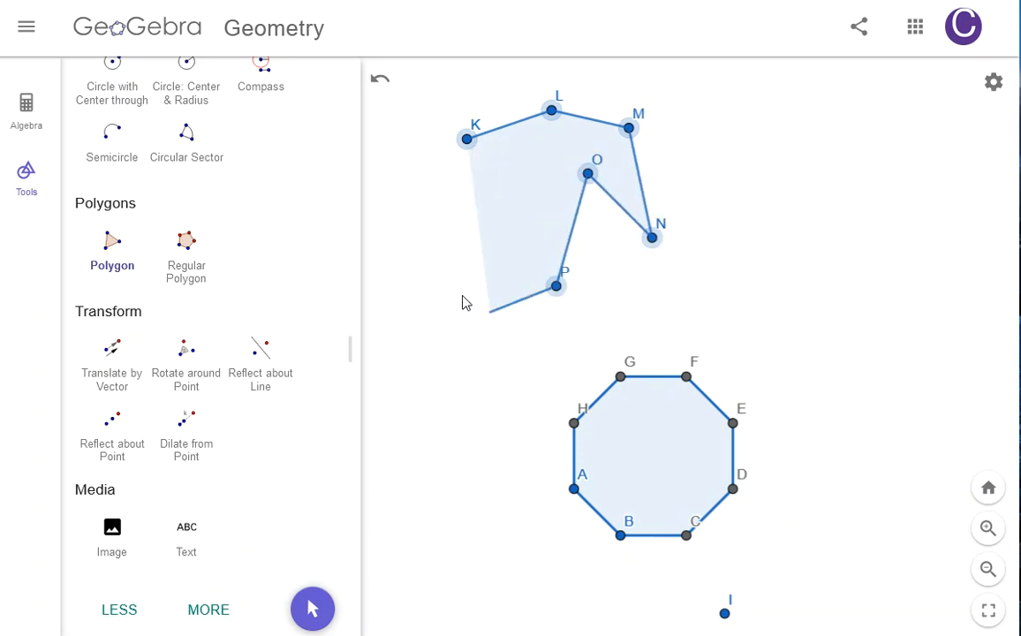
left_click(446, 227)
left_click(467, 139)
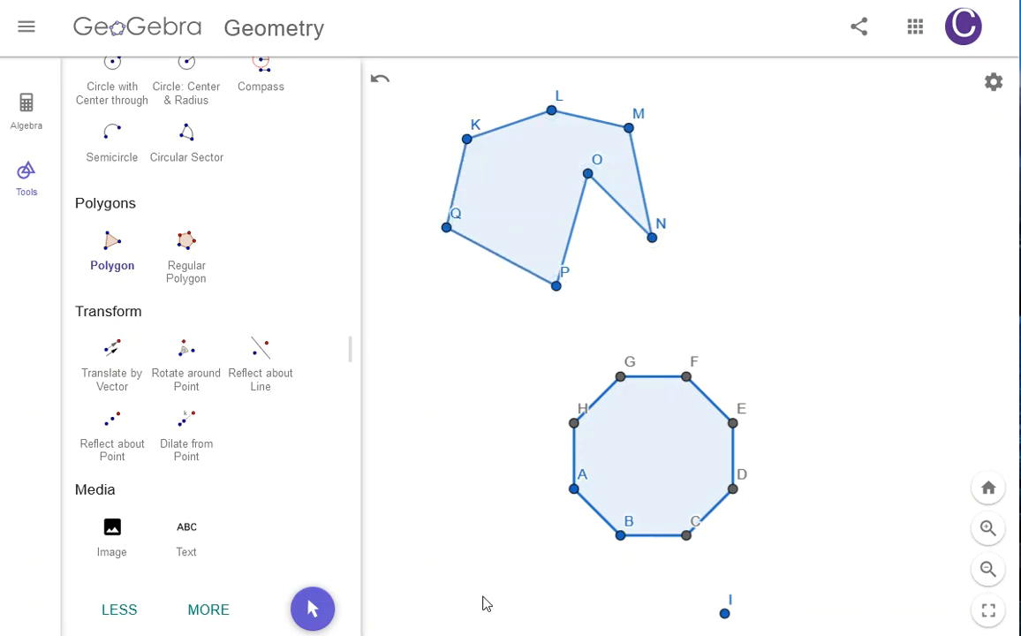
Step: Reshape polygon KLMNOPQ by dragging vertices N, O, Q, K and M with the Move tool
scroll(129, 226, "up", 10)
left_click(113, 143)
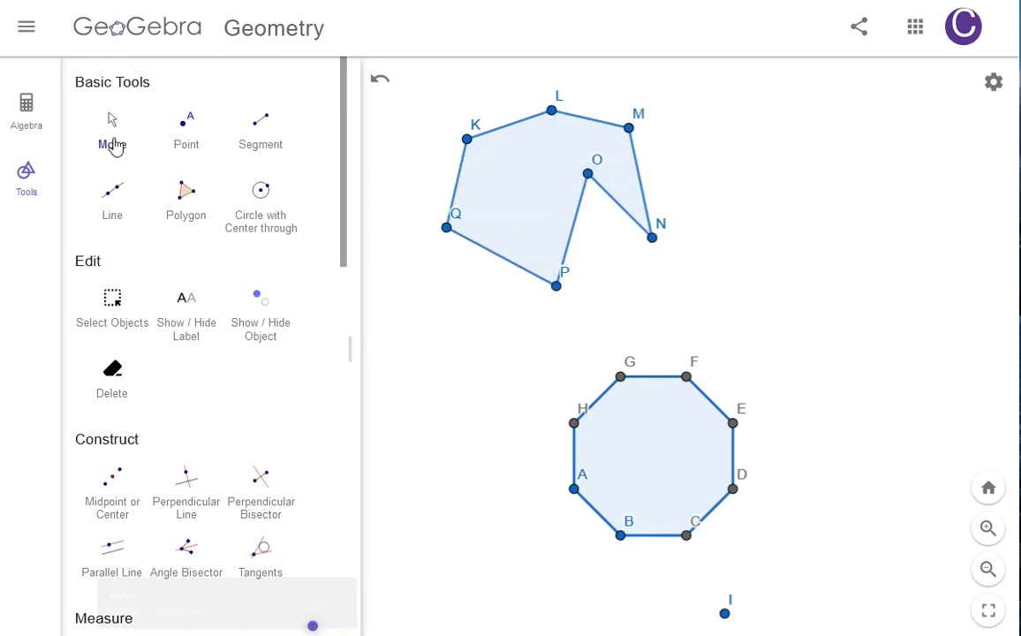
left_click_drag(653, 238, 826, 194)
left_click_drag(590, 181, 521, 177)
left_click_drag(448, 229, 450, 368)
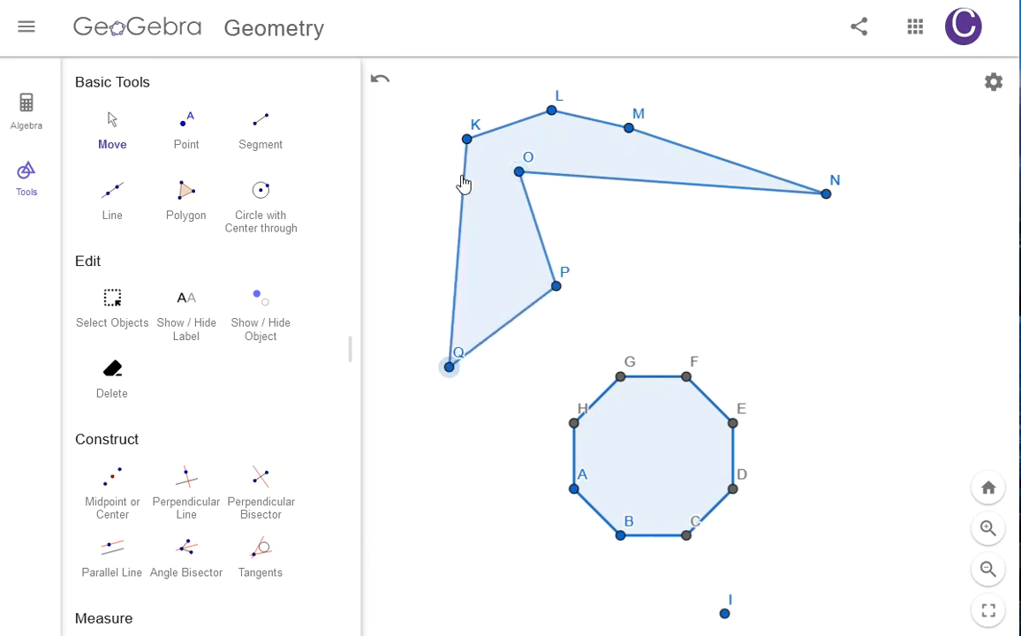
left_click_drag(468, 139, 432, 137)
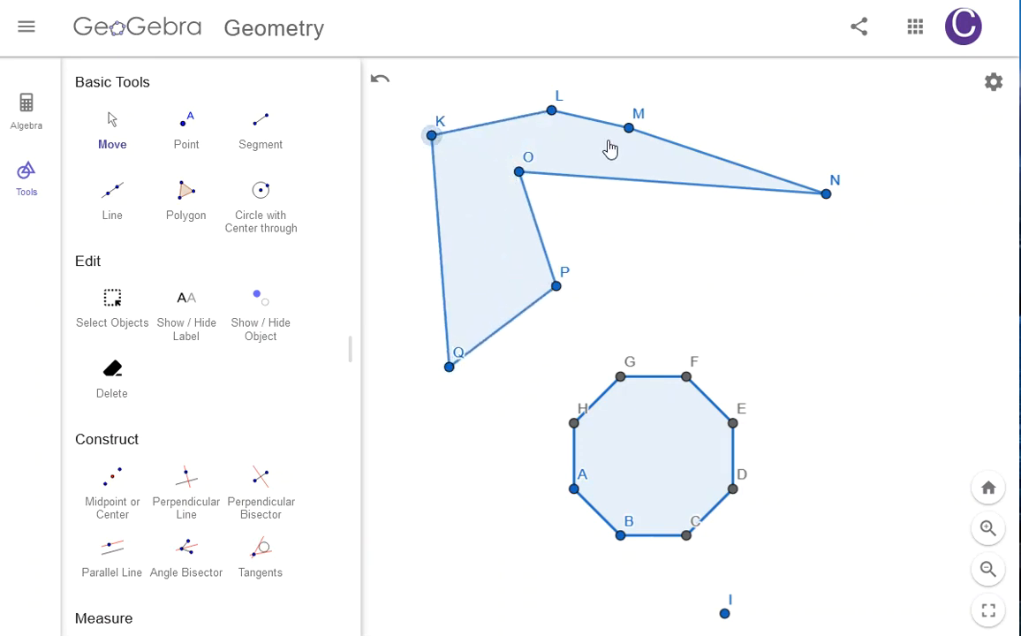
left_click_drag(629, 130, 631, 152)
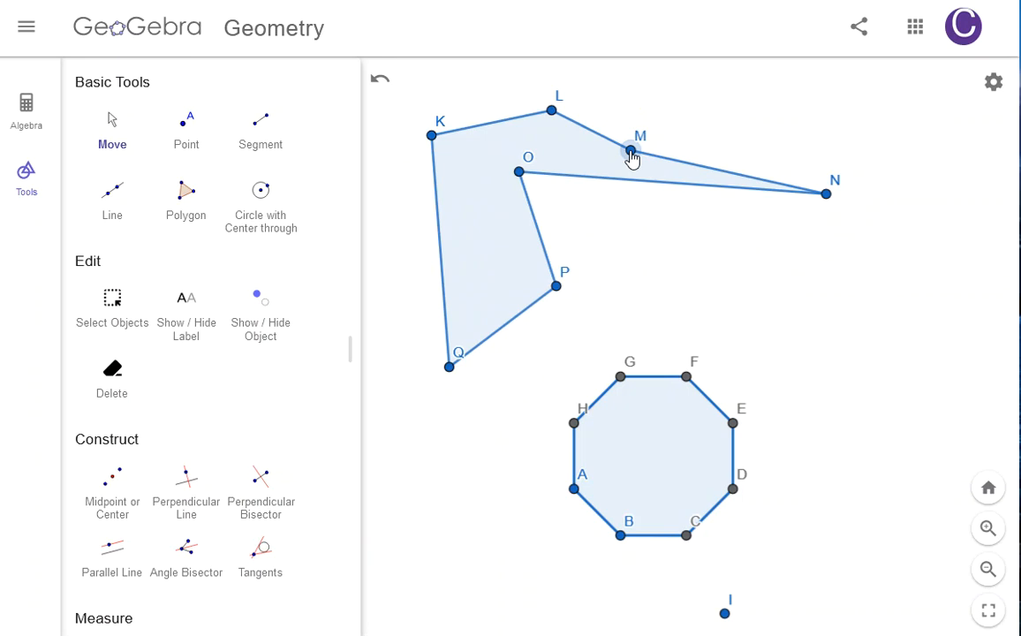
Step: Enlarge and rotate the octagon by dragging vertices A and B with the Move tool
left_click(731, 427)
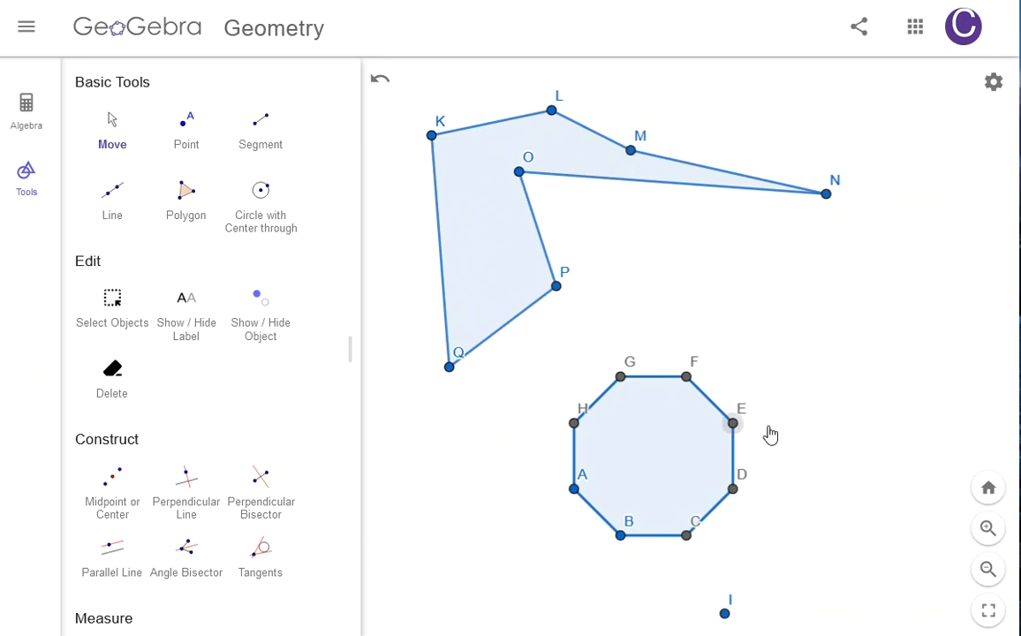
left_click(112, 132)
left_click(93, 119)
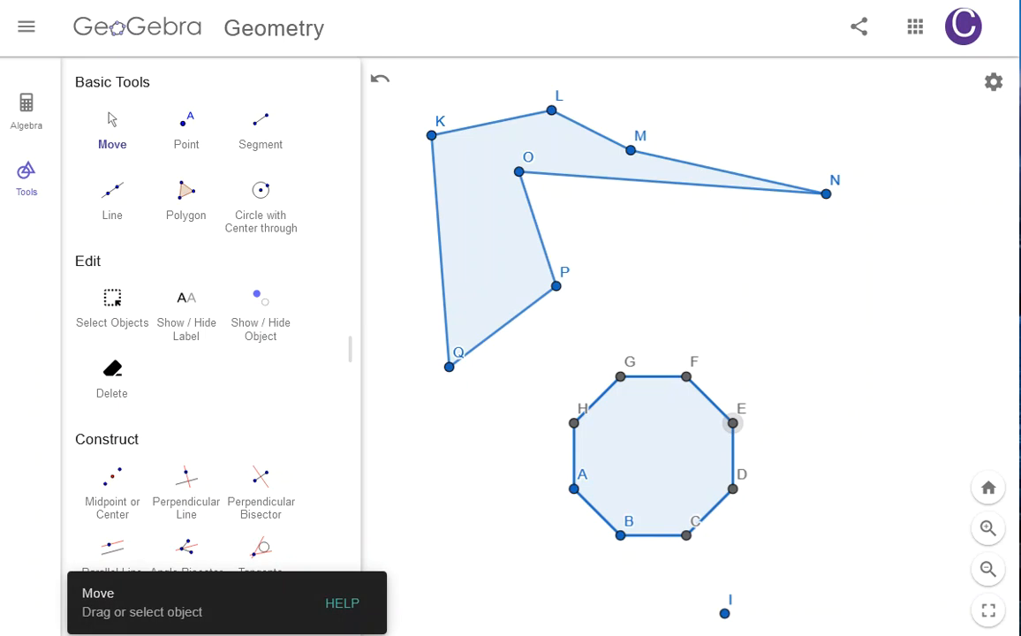
left_click_drag(575, 489, 591, 472)
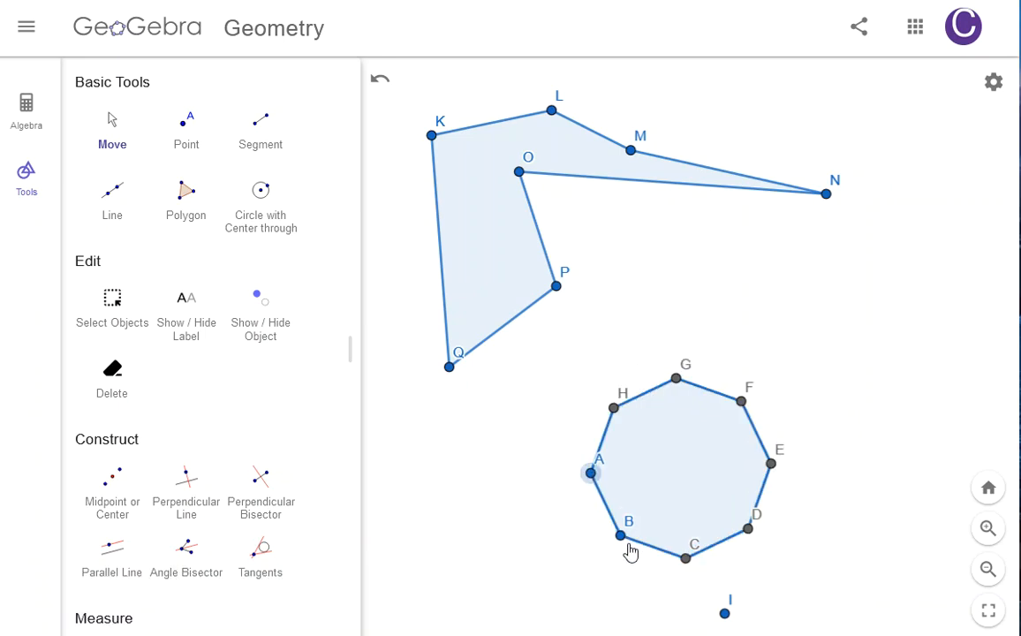
left_click_drag(591, 473, 583, 495)
left_click_drag(625, 541, 669, 569)
left_click(788, 569)
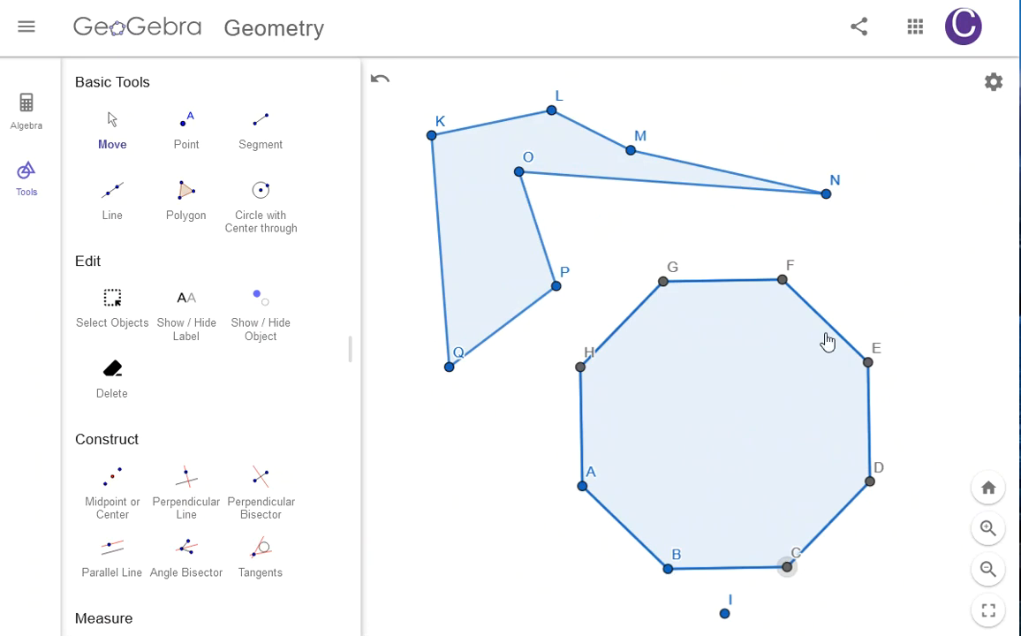
left_click_drag(583, 487, 586, 489)
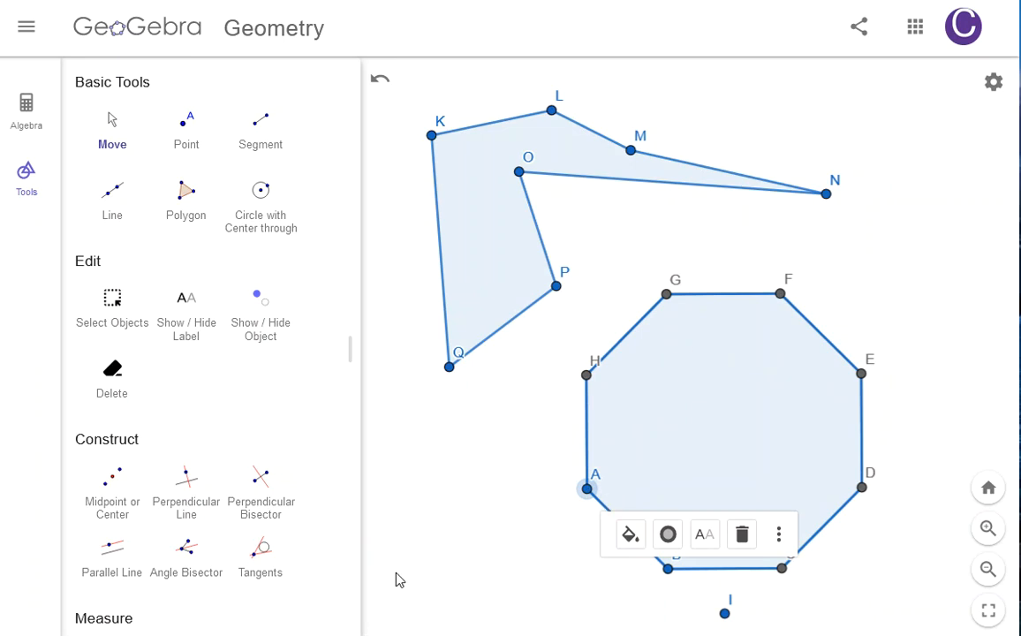
Step: Draw diagonals HF and HE inside the octagon with the Segment tool
left_click(267, 119)
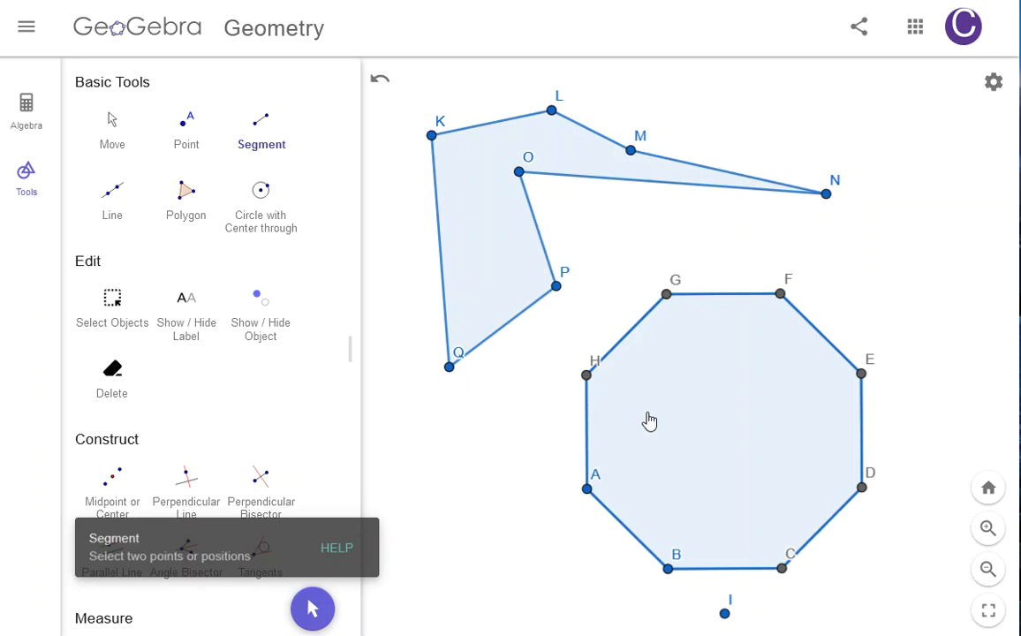
left_click(588, 376)
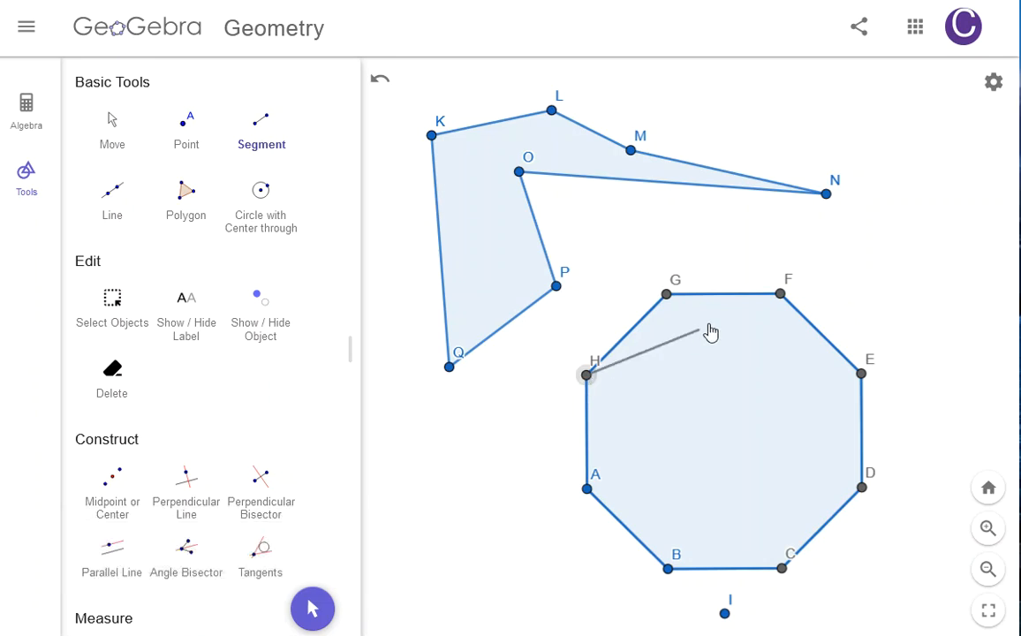
left_click(780, 294)
left_click(587, 376)
left_click(861, 374)
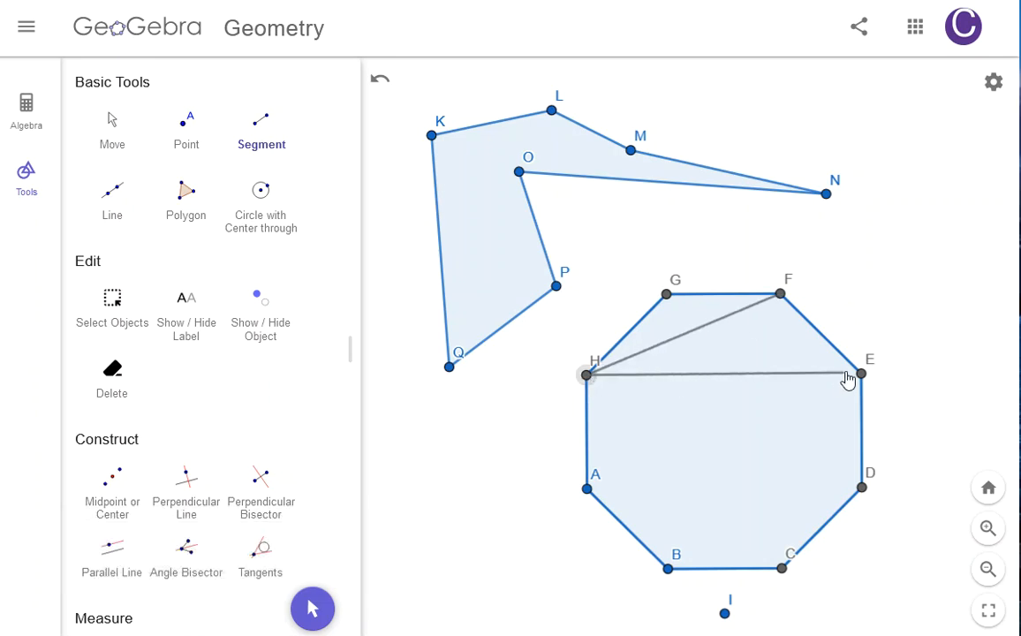
Step: Draw diagonals HD, HC and HB from vertex H of the octagon with the Segment tool
left_click(587, 376)
left_click(862, 487)
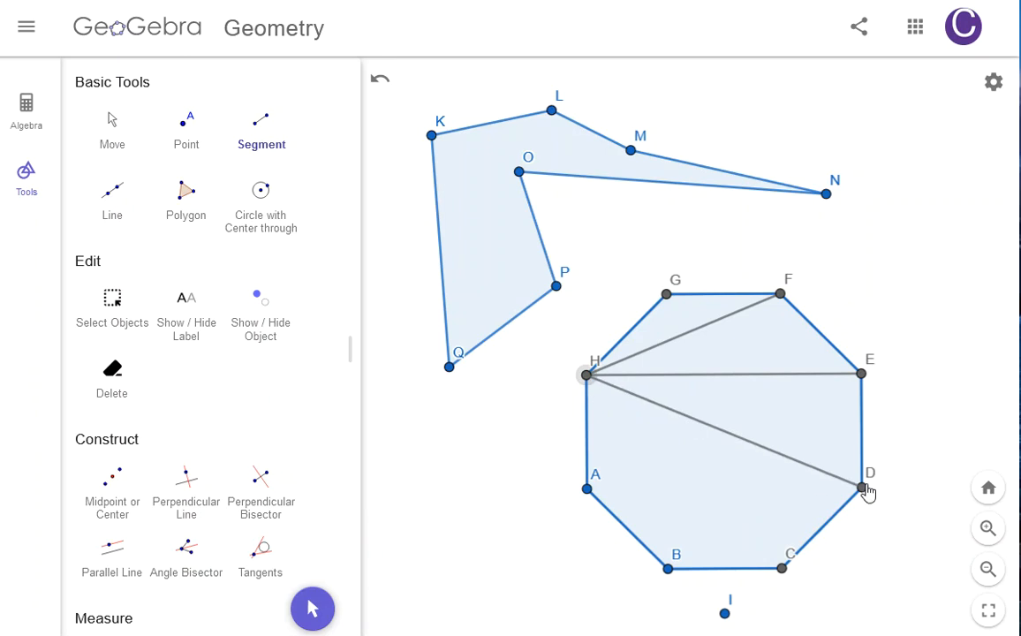
left_click(588, 376)
left_click(783, 567)
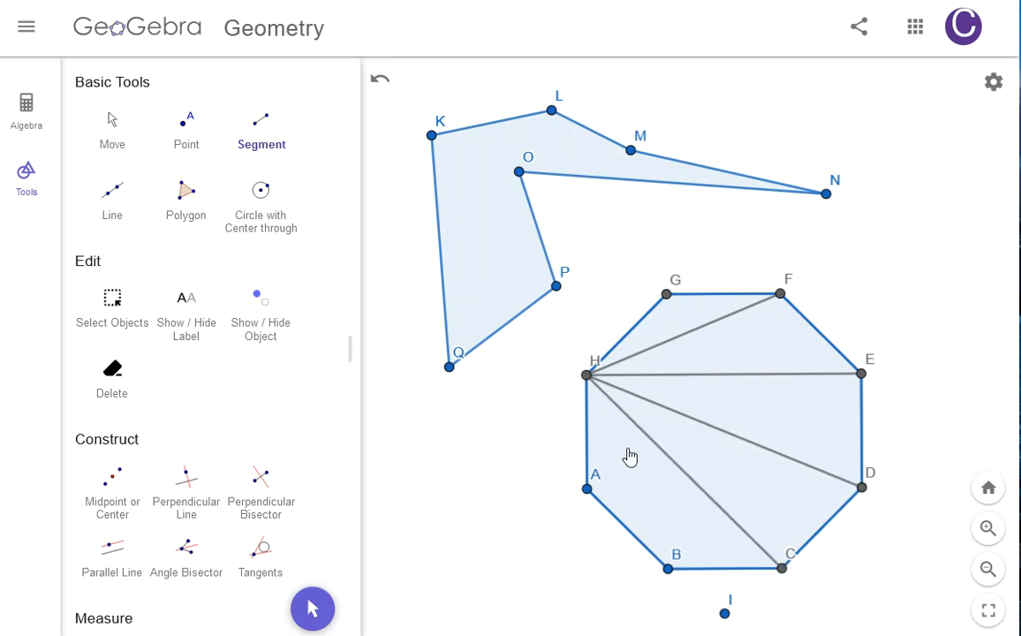
left_click(588, 377)
left_click(685, 565)
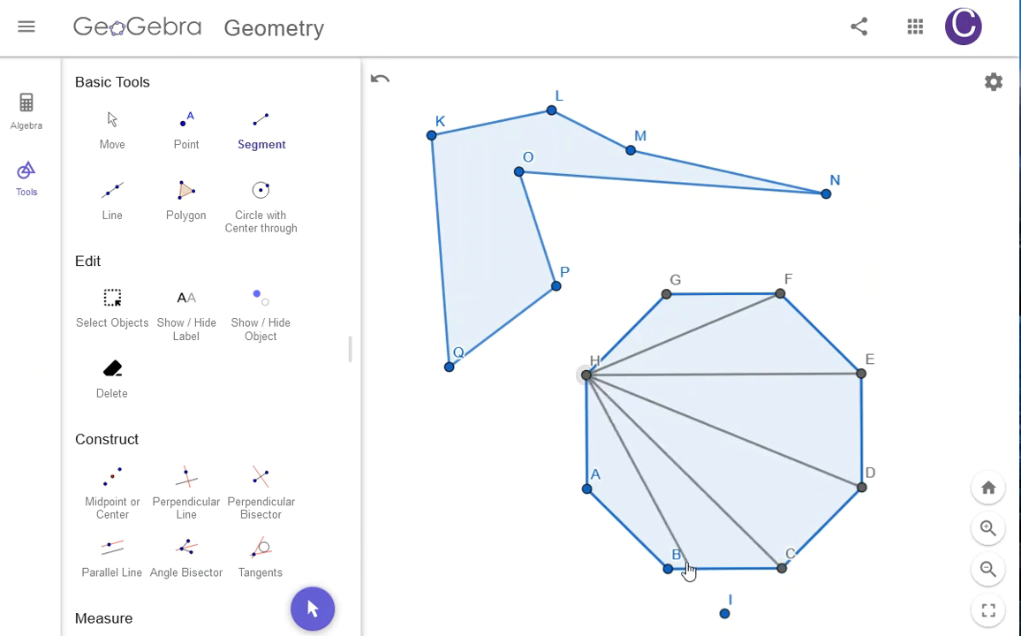
Step: Draw diagonals from vertex A to vertices G, F, E and D
left_click(667, 296)
left_click(588, 488)
left_click(781, 294)
left_click(588, 489)
left_click(861, 375)
left_click(587, 489)
left_click(861, 487)
left_click(587, 489)
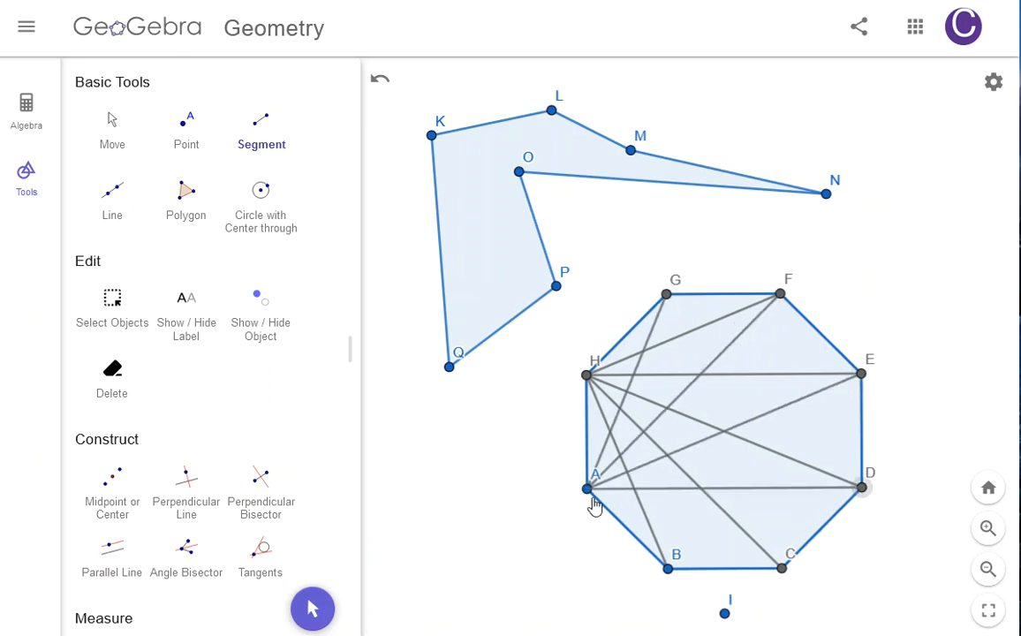
Step: Draw diagonals CE, CF and BF inside the octagon
left_click(782, 568)
left_click(862, 374)
left_click(782, 568)
left_click(780, 294)
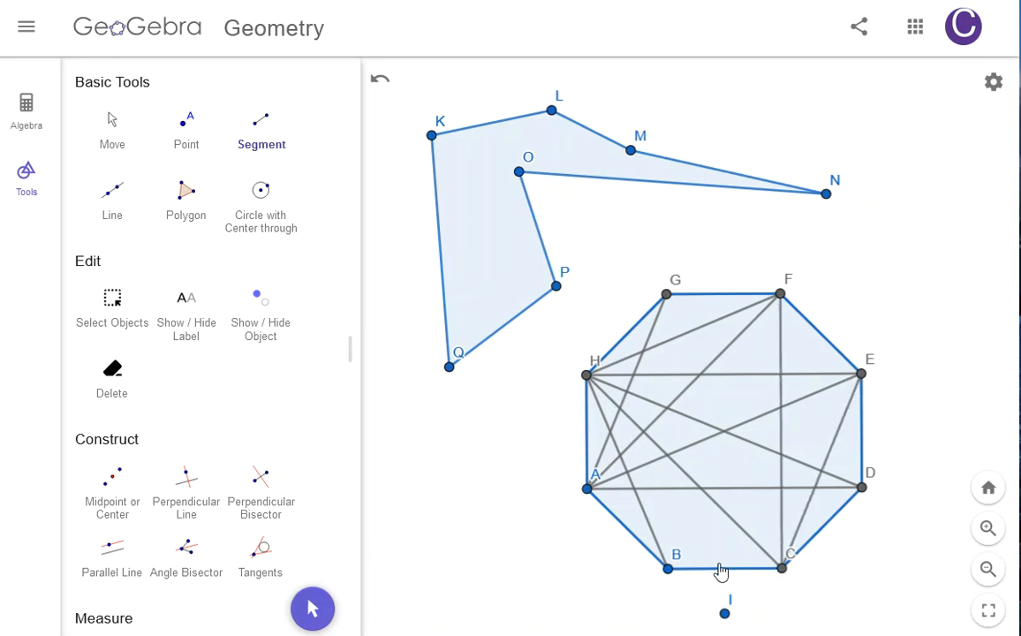
left_click(669, 570)
left_click(780, 294)
Step: Draw diagonals from vertex G to vertices B, C and D, completing all octagon diagonals
left_click(666, 295)
left_click(669, 568)
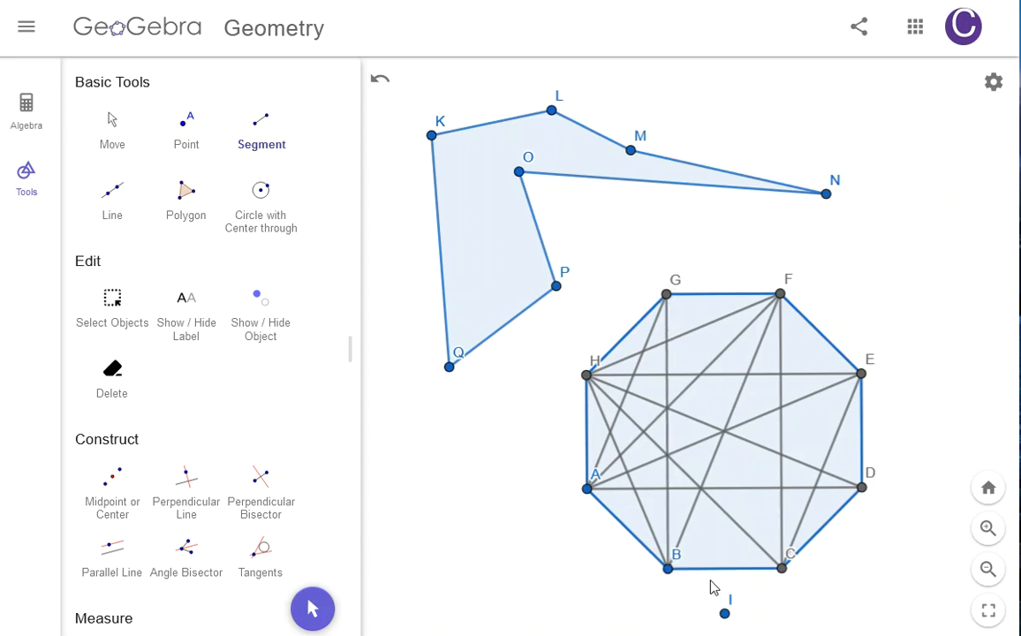
left_click(668, 297)
left_click(782, 568)
left_click(669, 297)
left_click(861, 487)
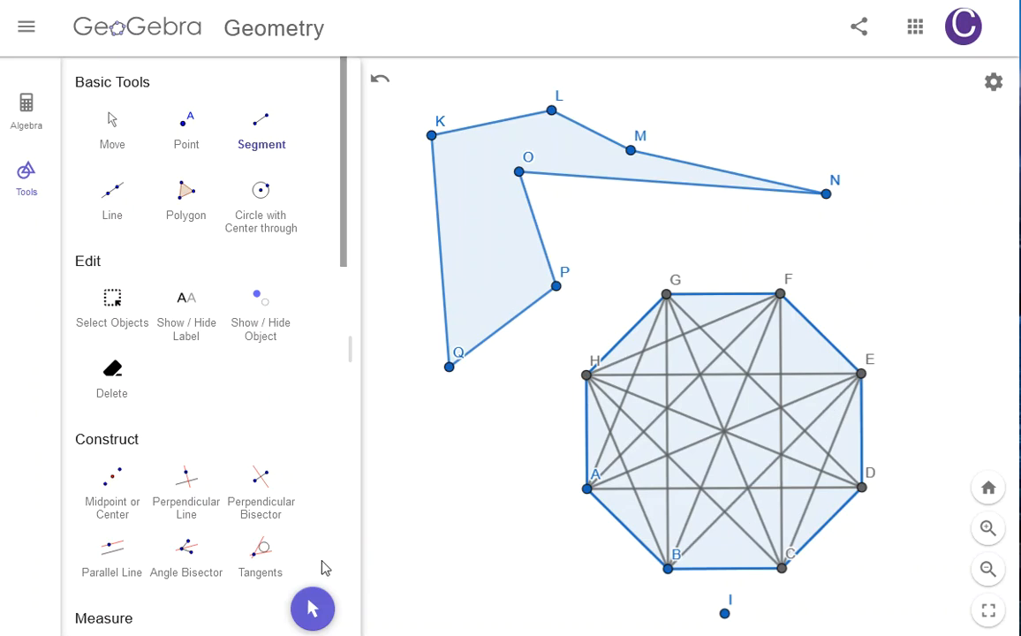
Step: Nudge octagon vertex B slightly with the Move tool
left_click(117, 142)
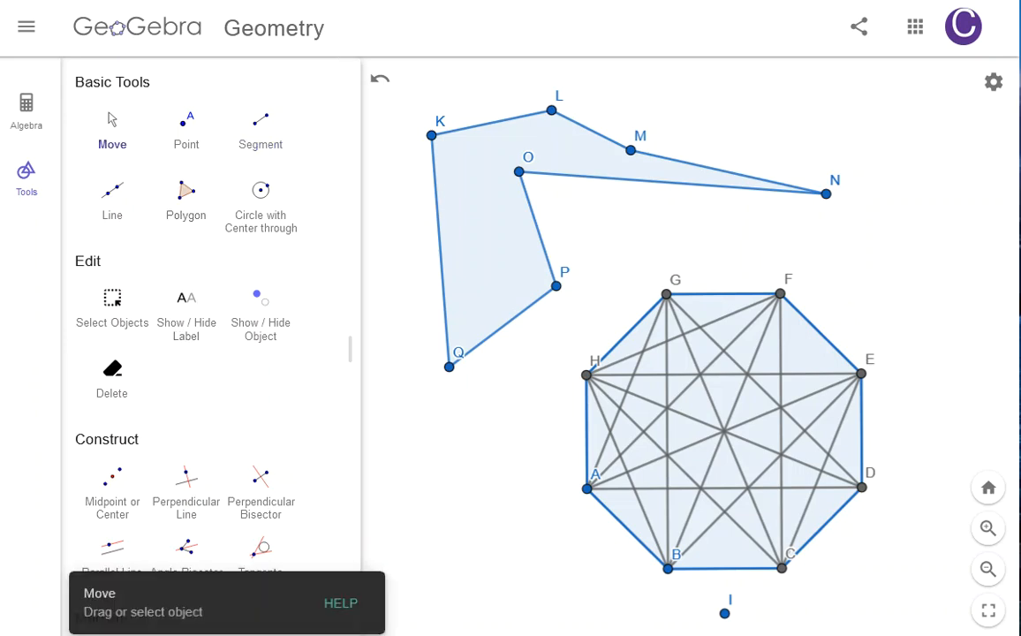
mouse_move(673, 578)
left_mouse_down()
mouse_move(664, 582)
mouse_move(671, 549)
mouse_move(801, 561)
mouse_move(623, 584)
mouse_move(486, 542)
mouse_move(517, 495)
mouse_move(744, 552)
mouse_move(789, 603)
mouse_move(678, 571)
left_mouse_up()
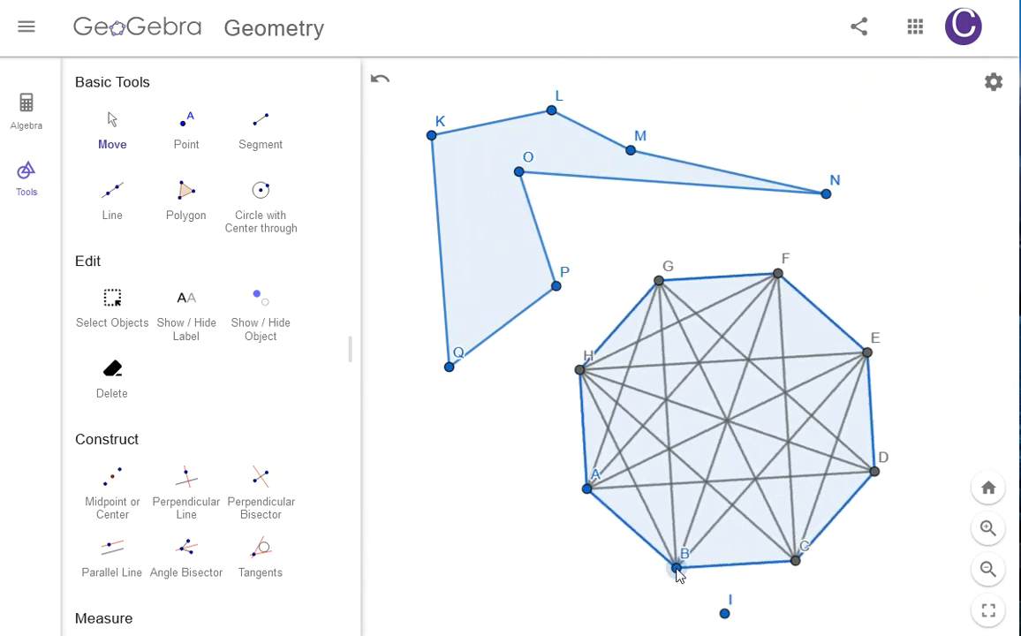
Step: Add the text "My Cool Octagon" above the octagon with the Text tool
scroll(240, 507, "down", 10)
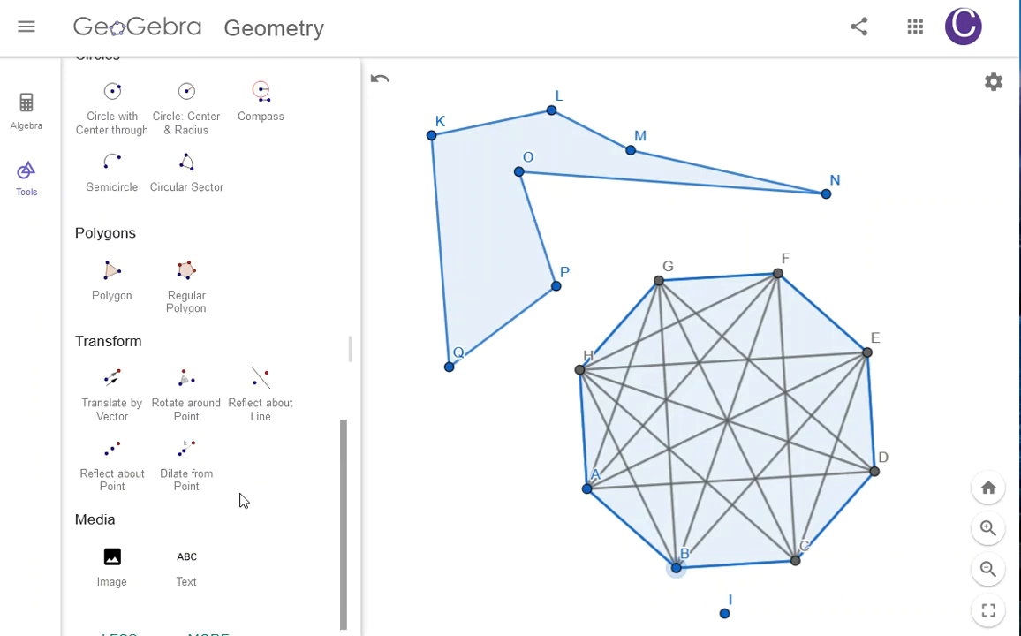
scroll(239, 500, "down", 1)
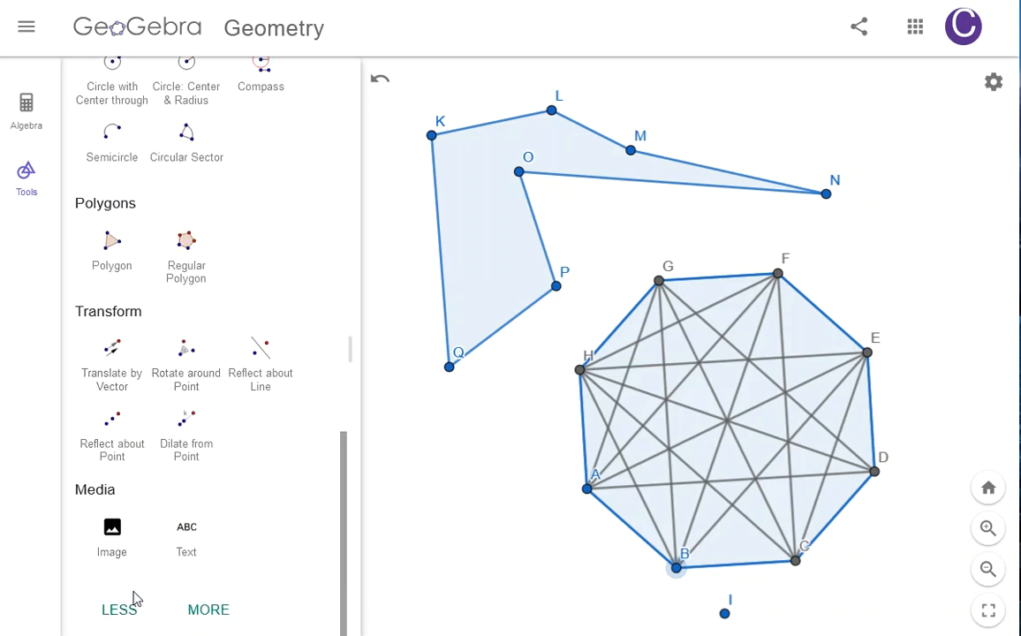
left_click(190, 546)
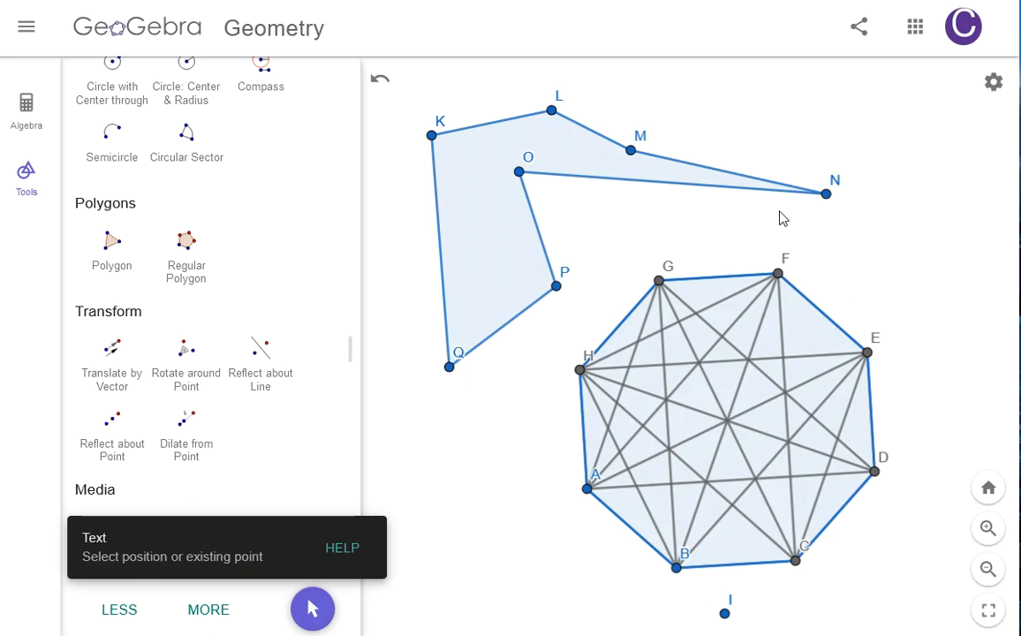
left_click(735, 232)
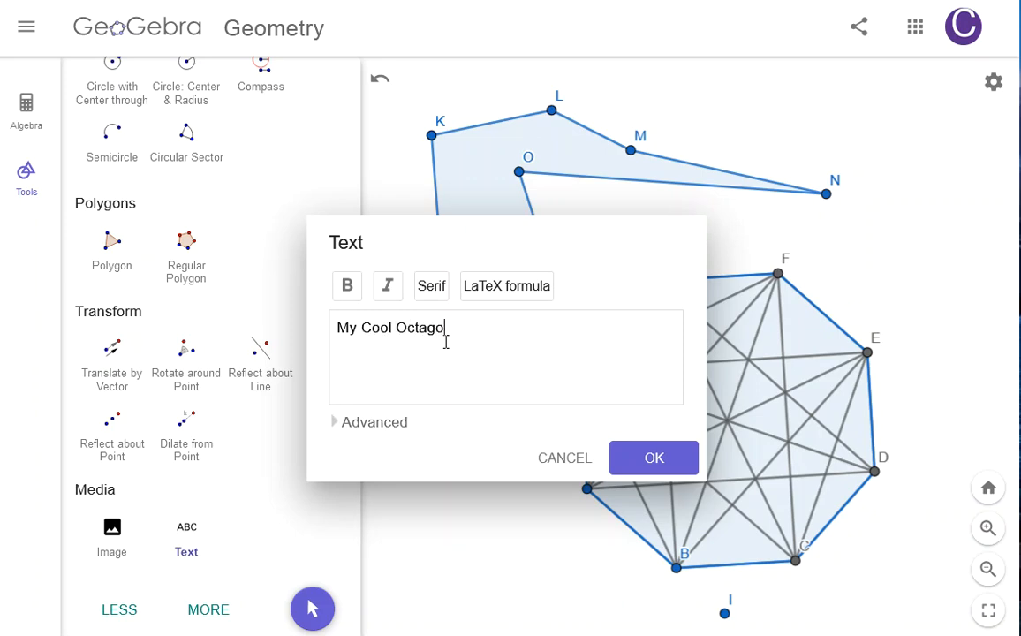
left_click(667, 459)
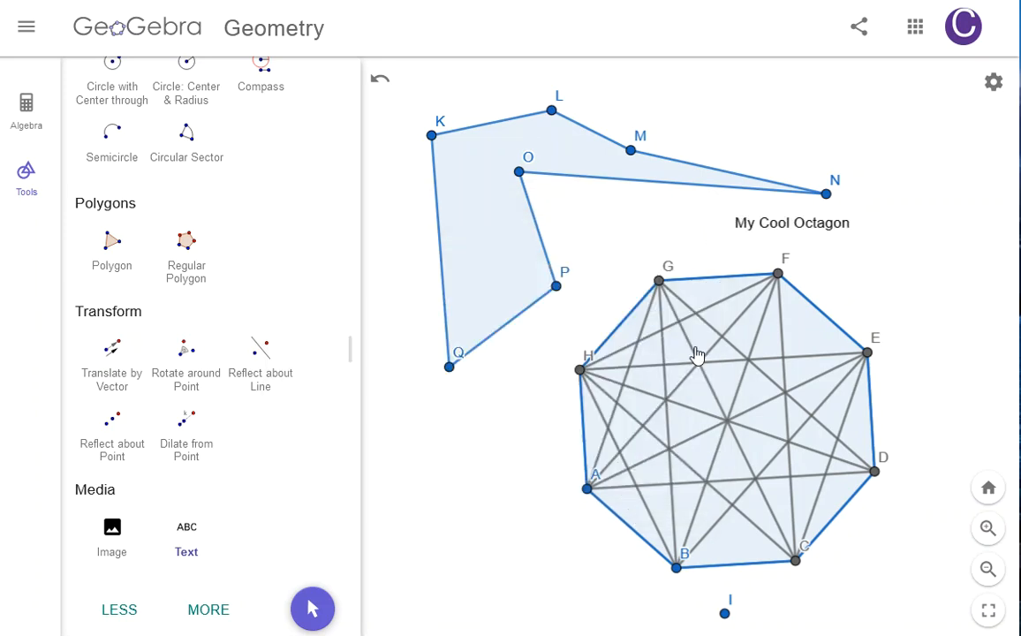
Step: Move the "My Cool Octagon" text below vertex Q, left of the octagon
scroll(182, 286, "up", 10)
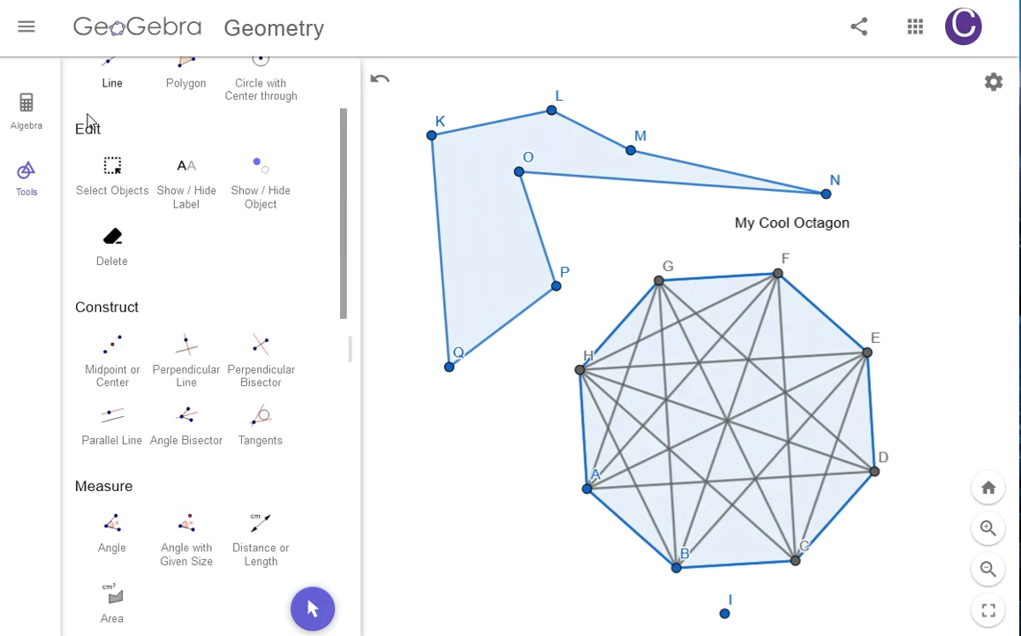
left_click(112, 156)
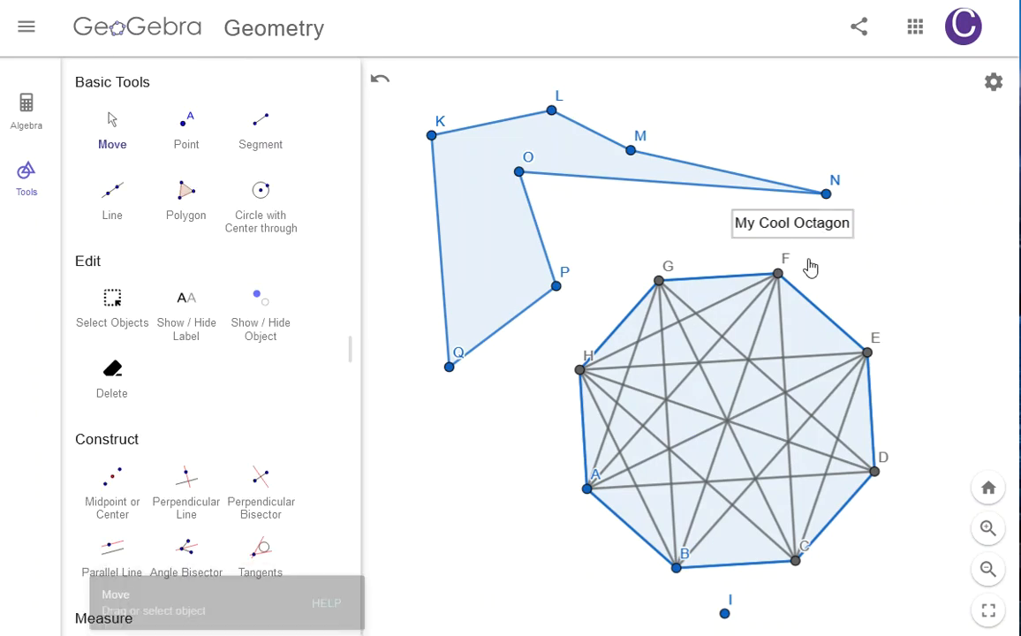
left_click_drag(769, 220, 479, 431)
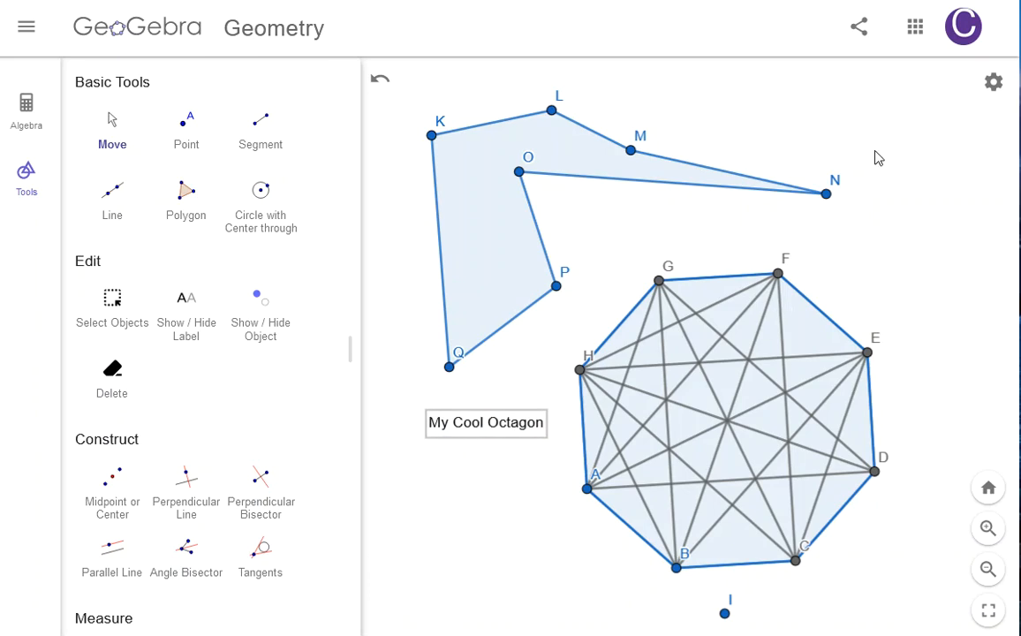
Step: Copy the construction's share link
left_click(858, 30)
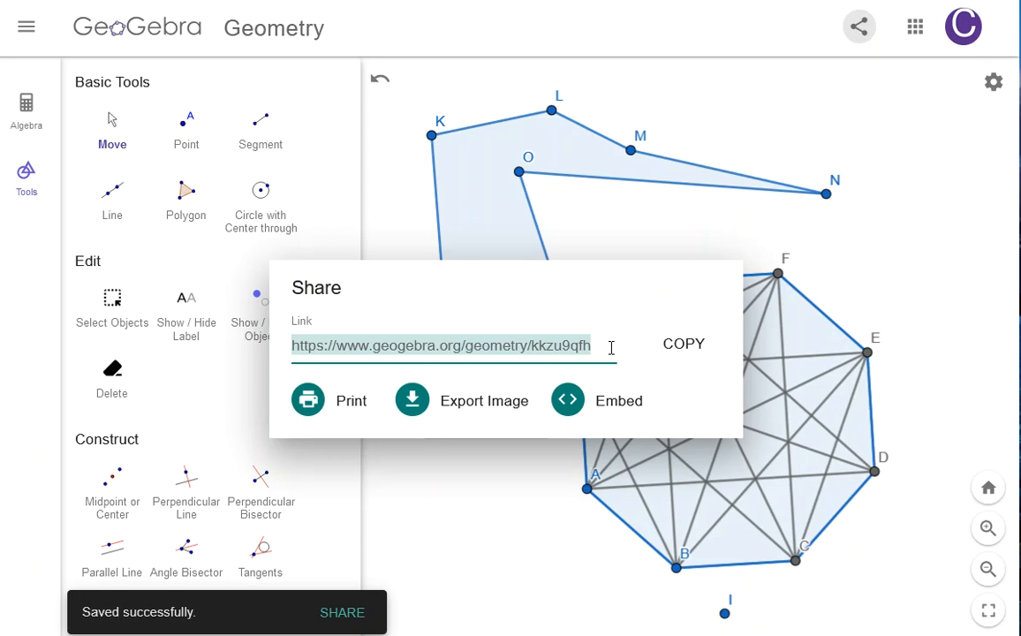
left_click(682, 353)
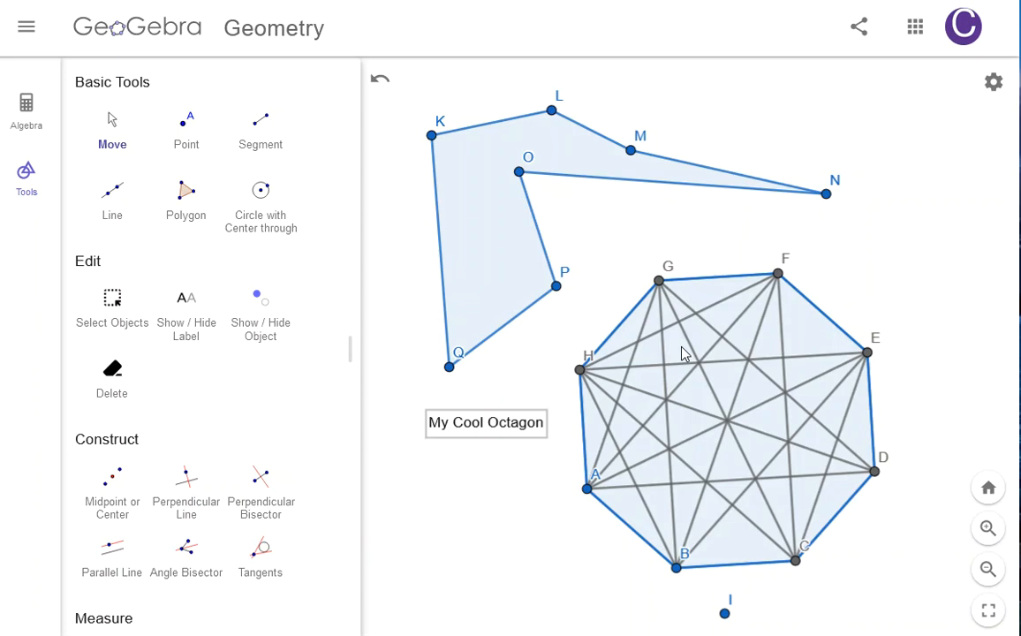